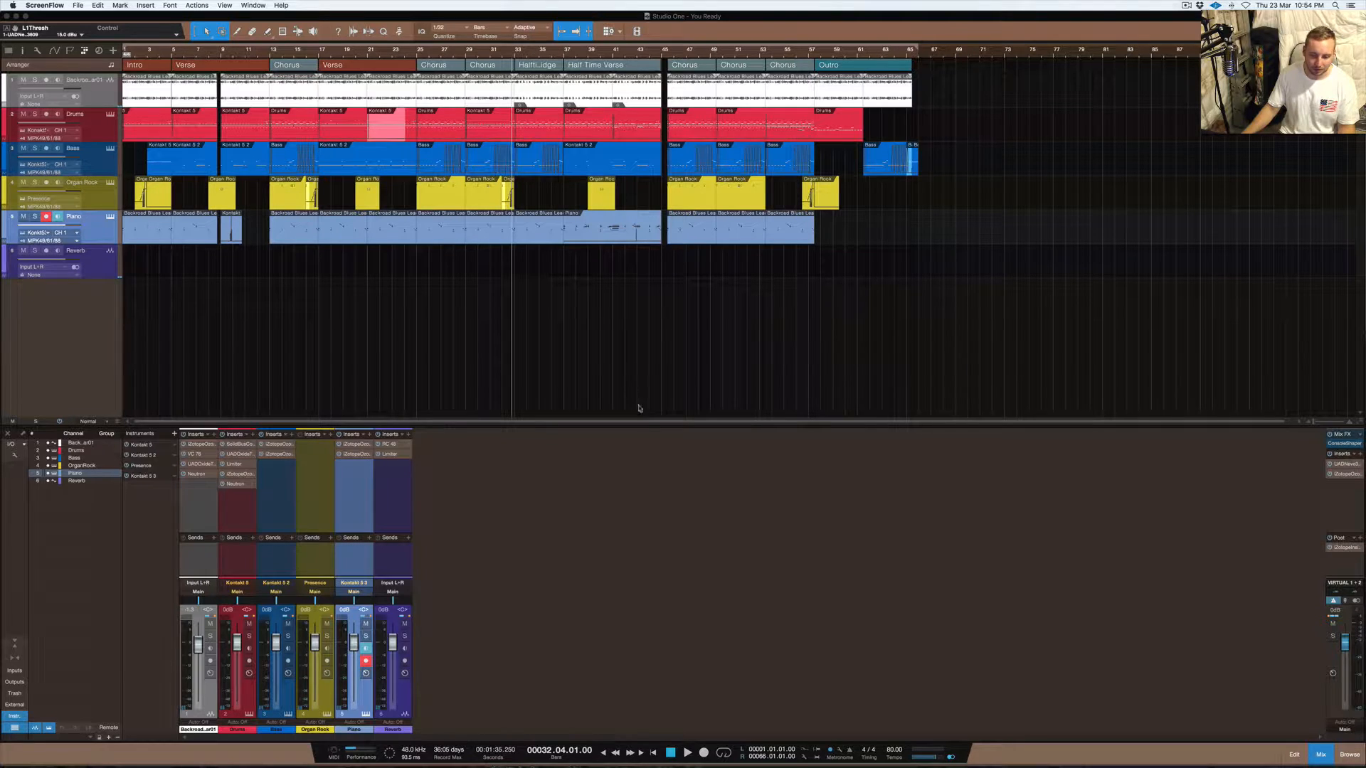
Play the full mix from bar 32 and stop playback
click(665, 447)
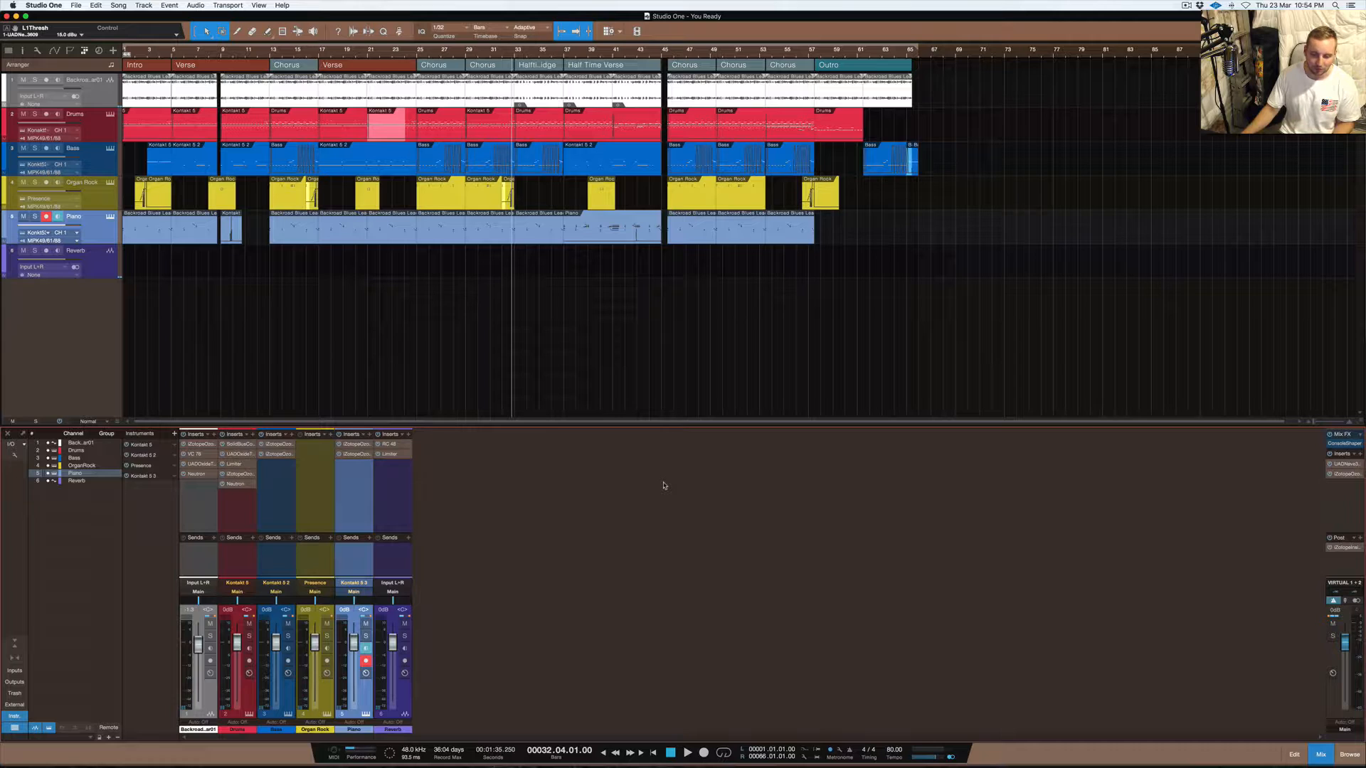
key(space)
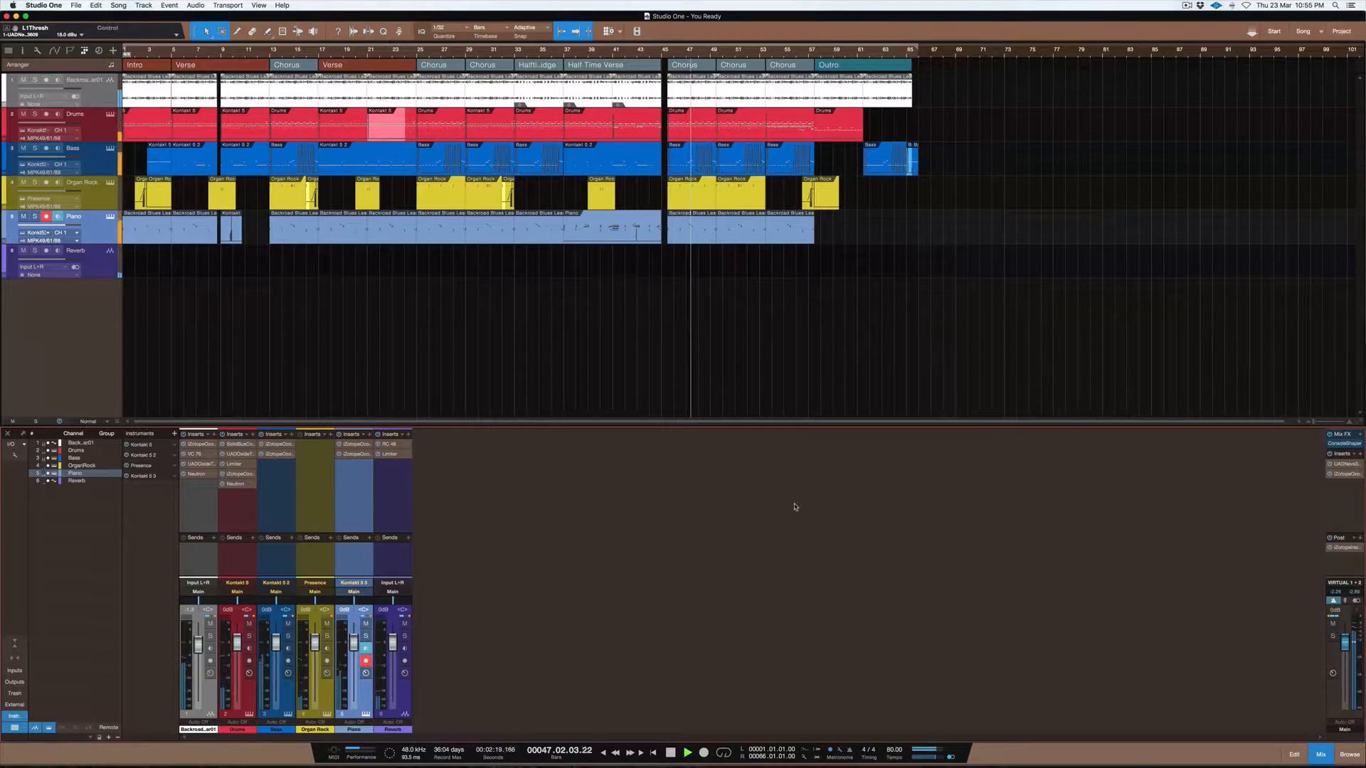
key(space)
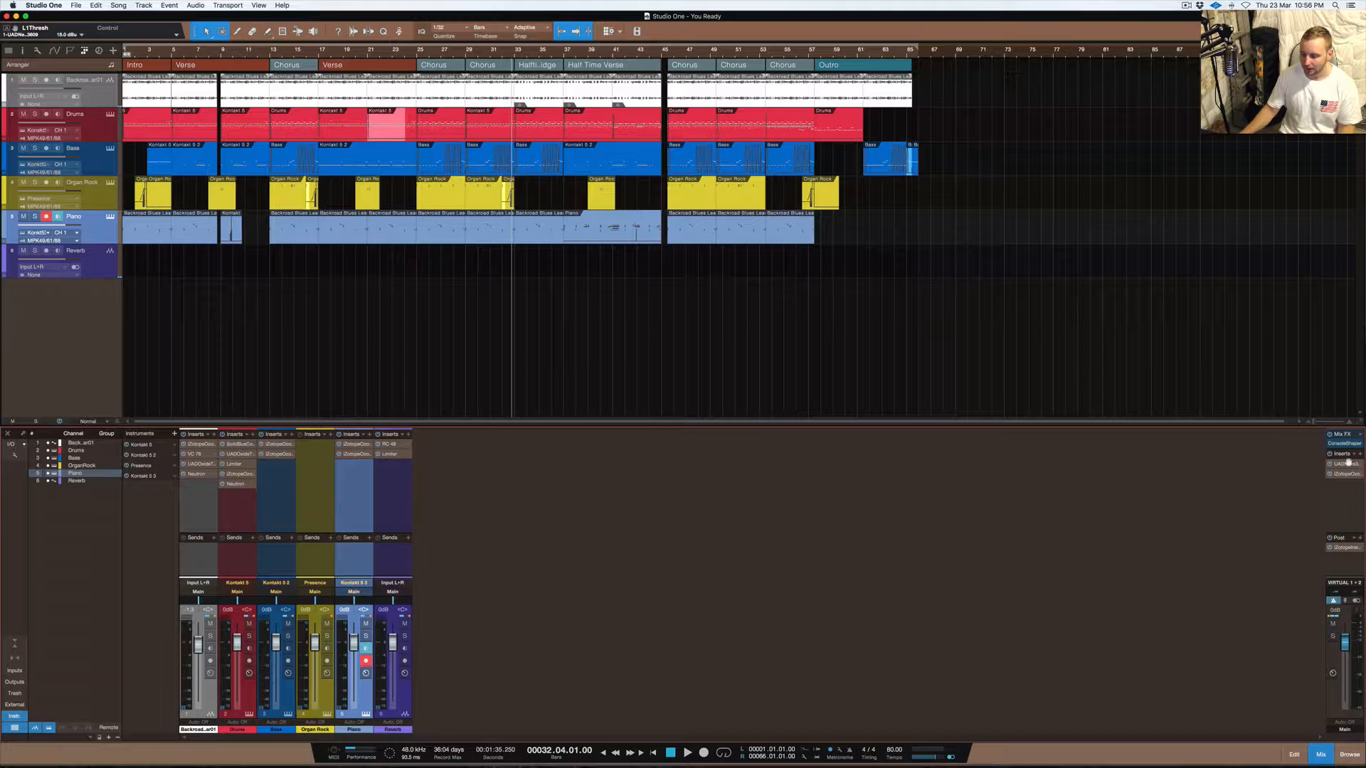
Switch the main output to mono and back to stereo
click(1357, 601)
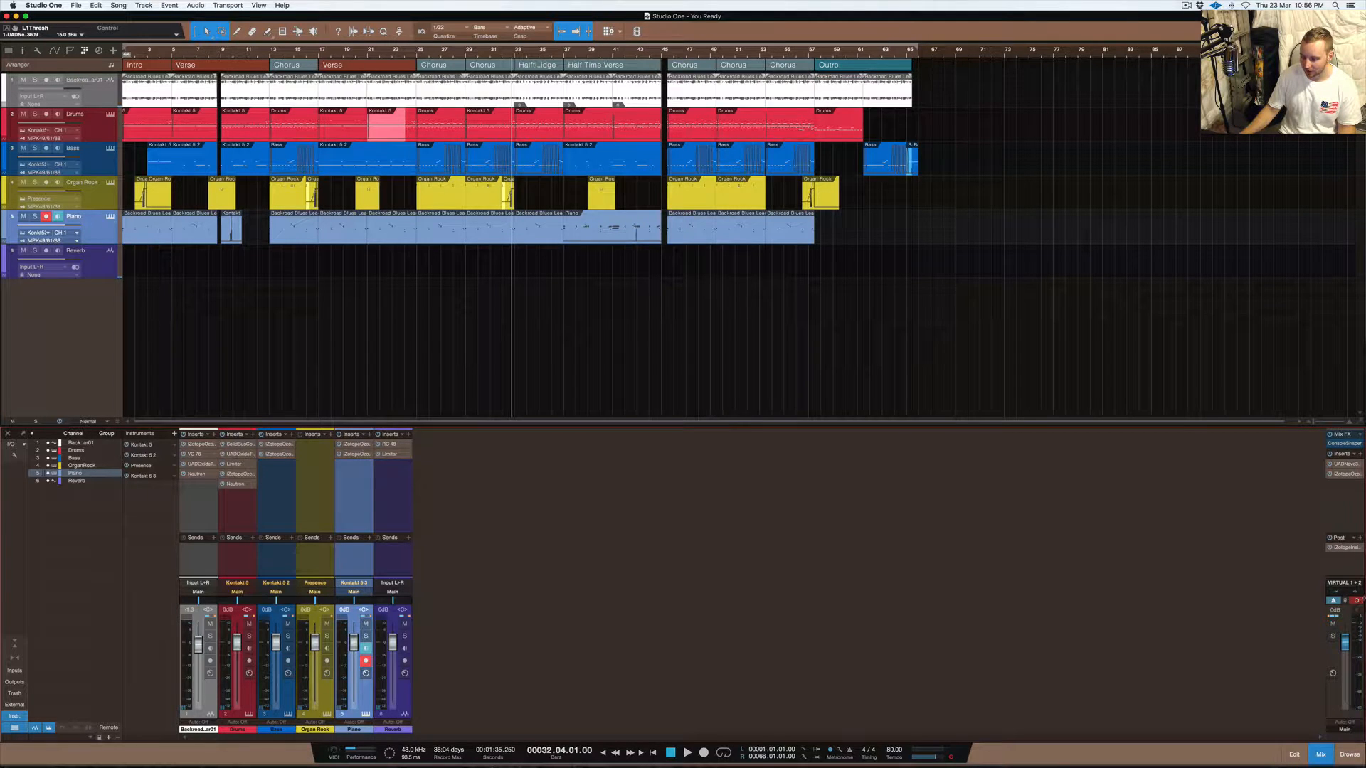
click(1357, 602)
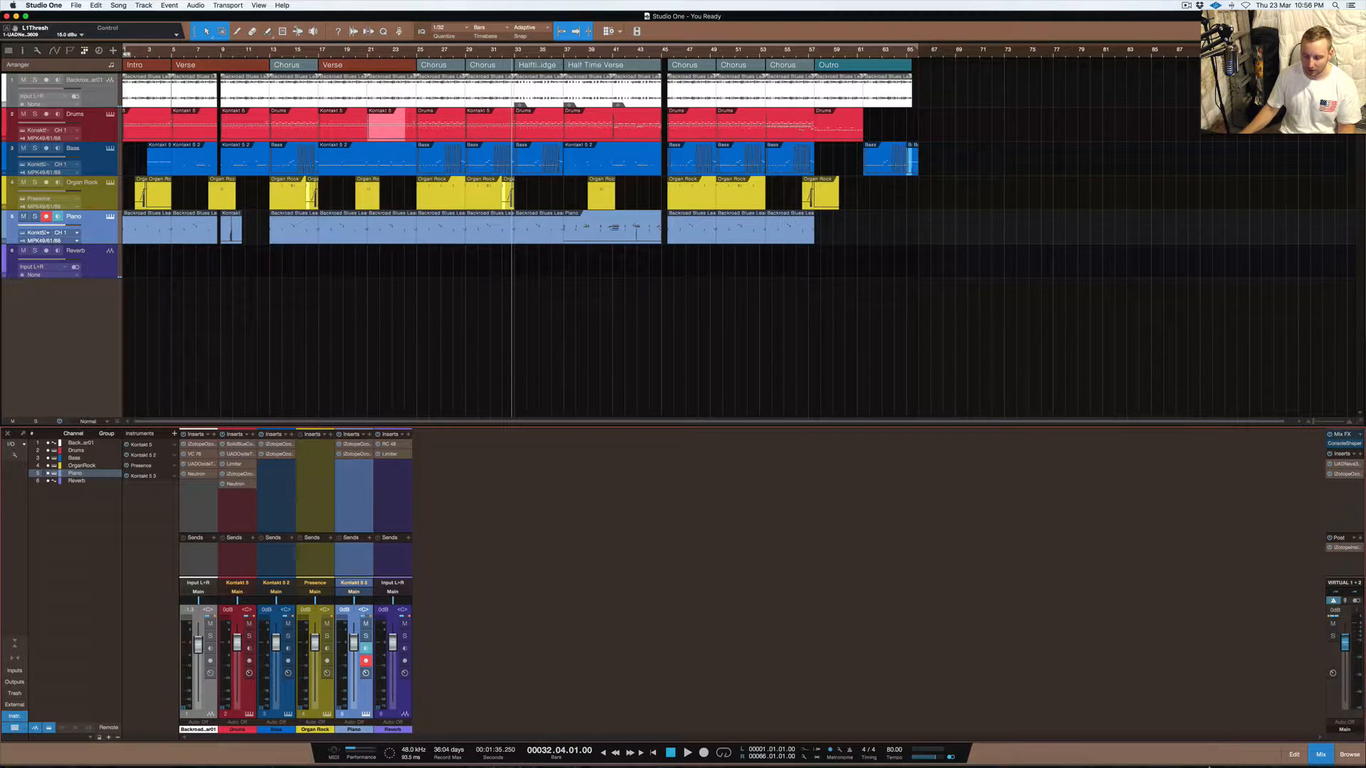
mouse_move(996, 761)
click(945, 746)
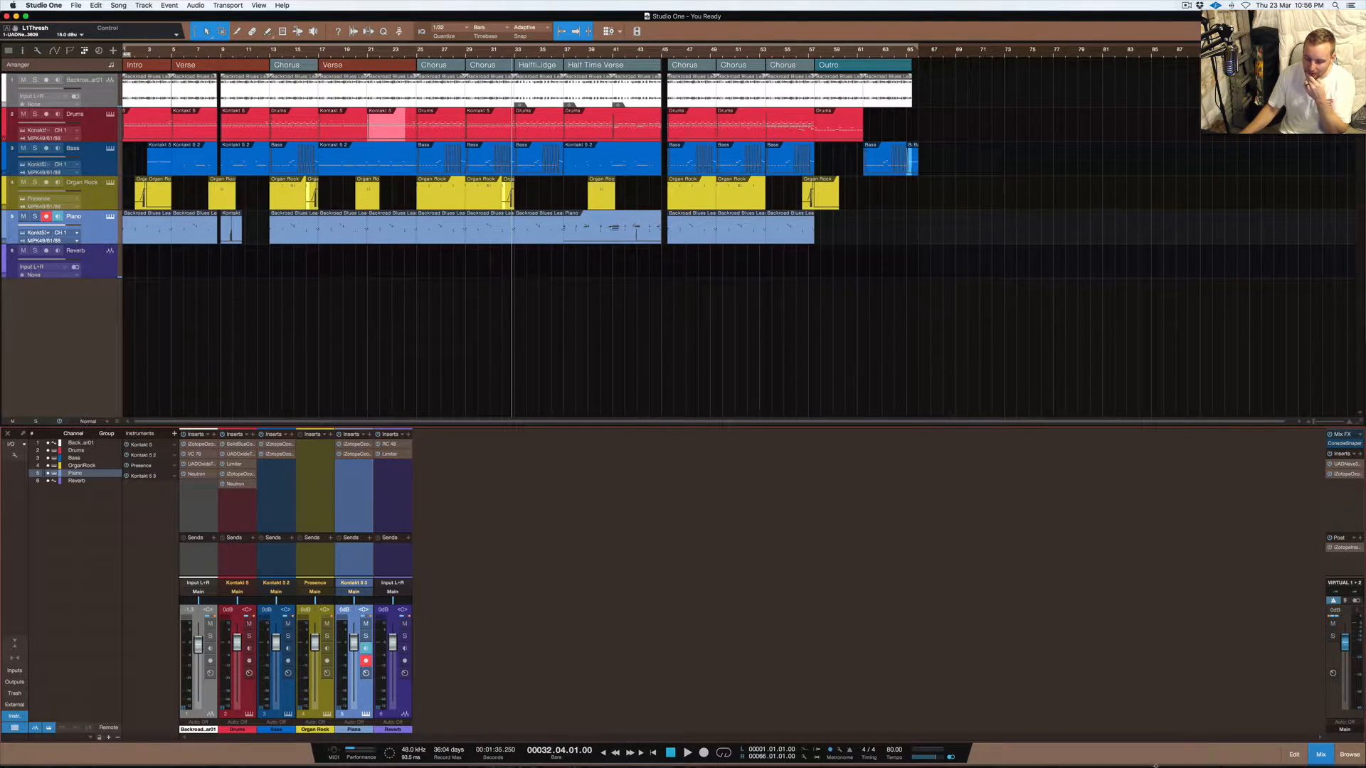
mouse_move(938, 764)
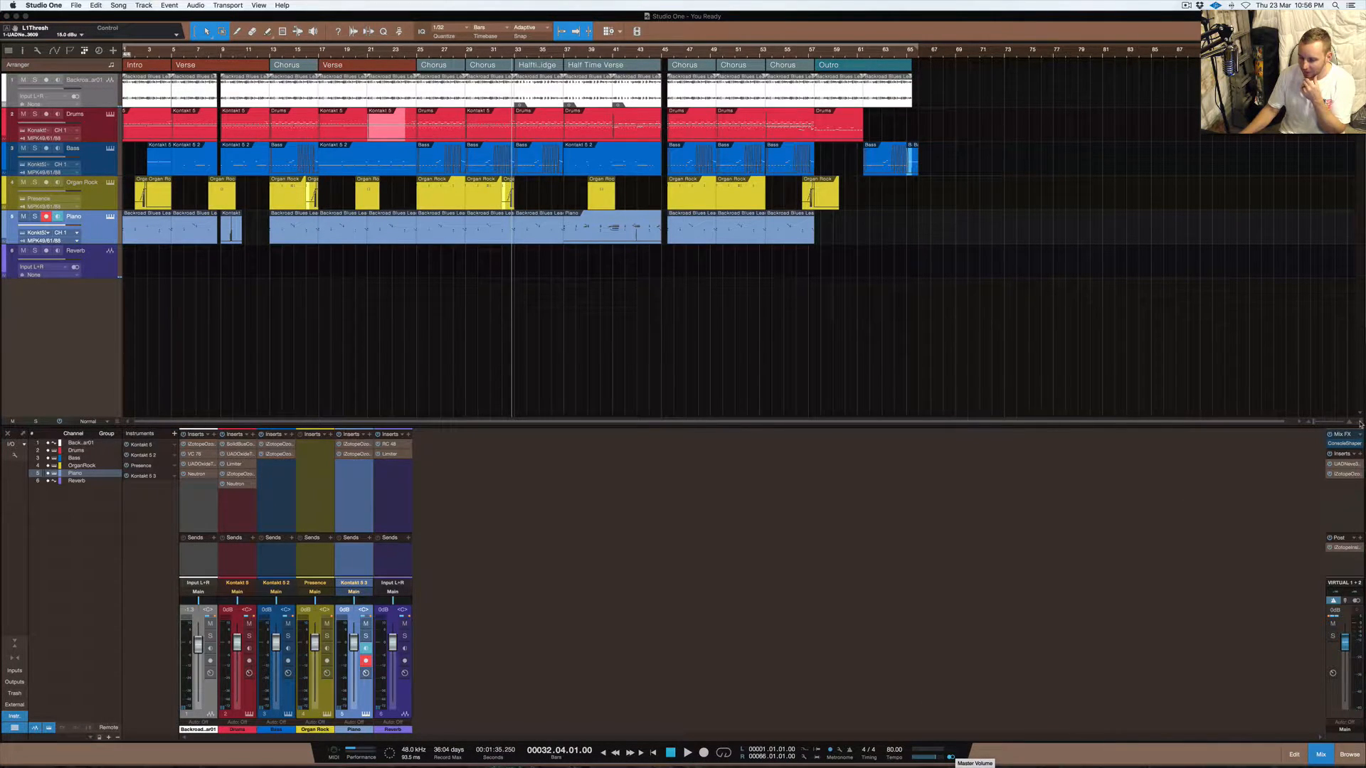
click(1188, 557)
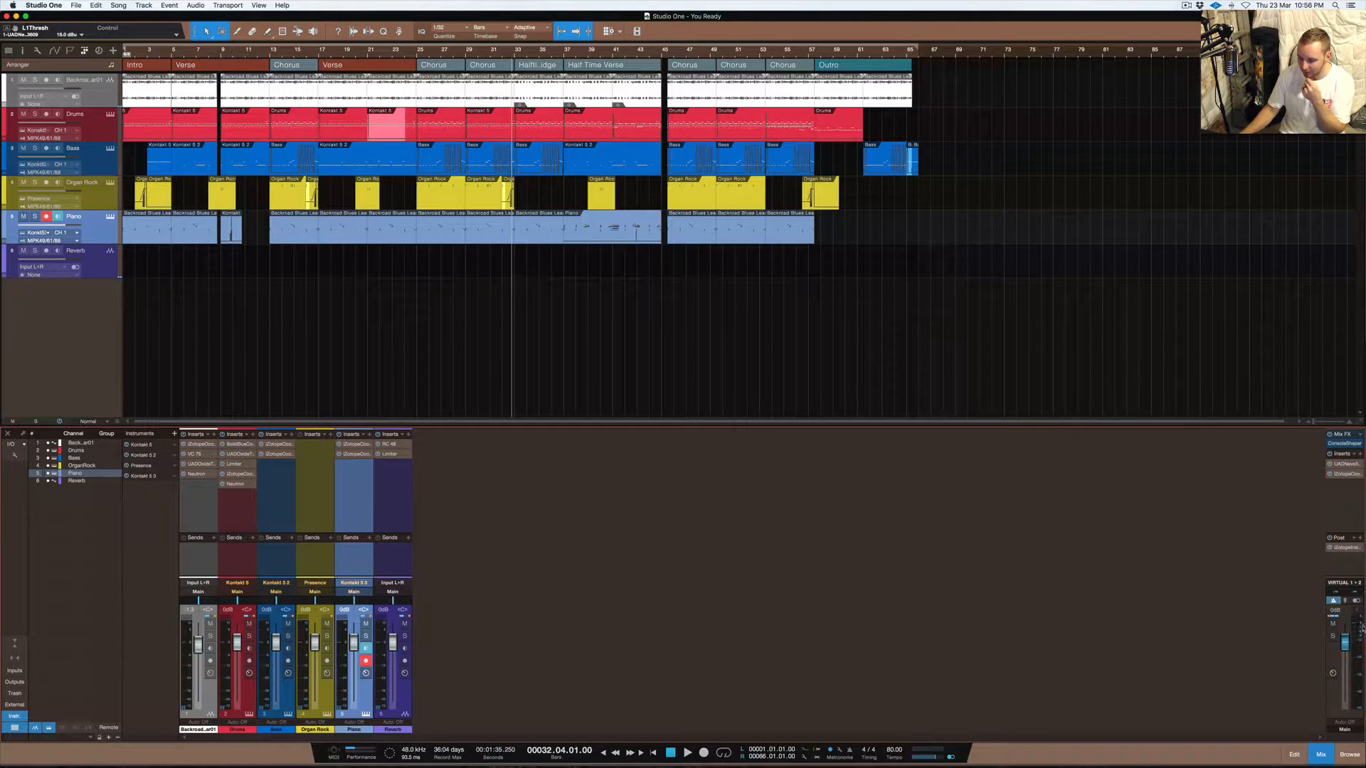
Lengthen the console's channel faders, and toggle the main output between mono and stereo, leaving it in stereo
drag(1347, 574, 1334, 499)
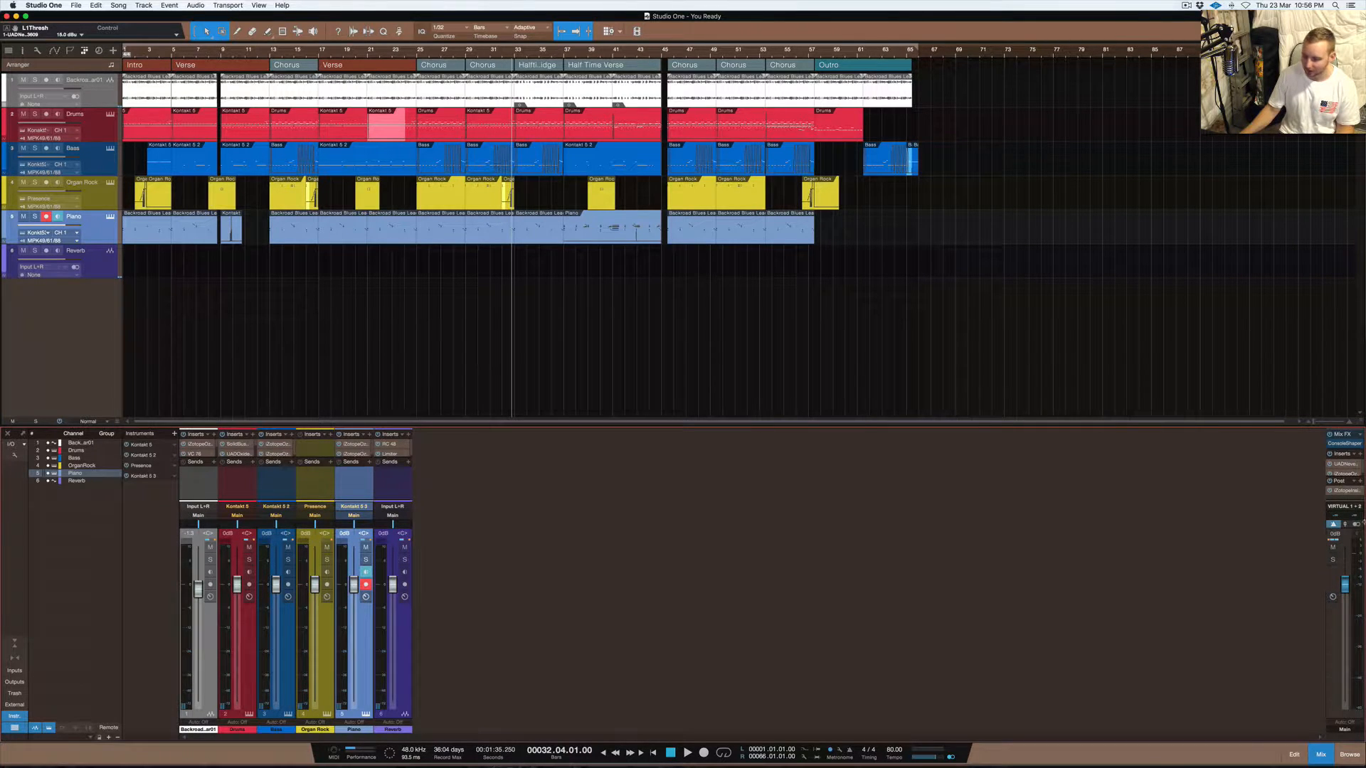
click(1363, 521)
click(1143, 419)
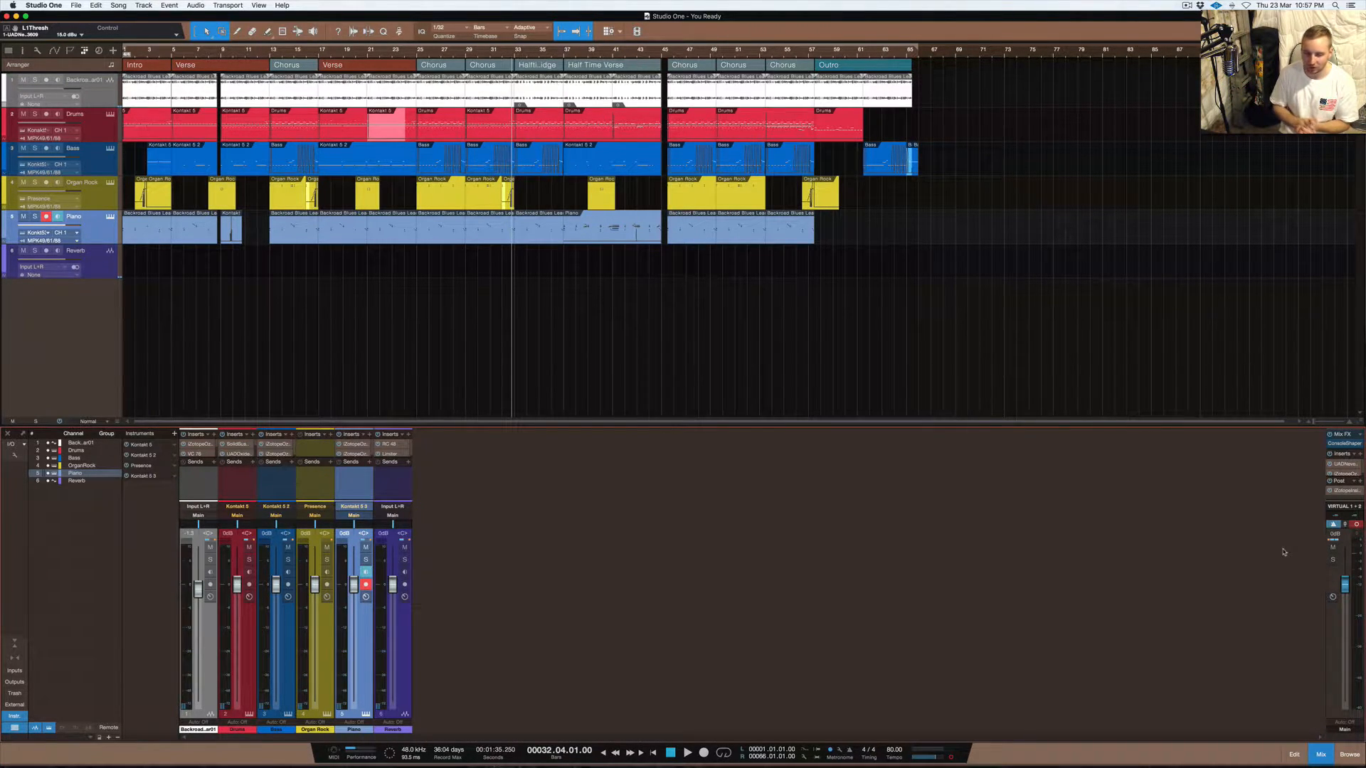
click(1357, 526)
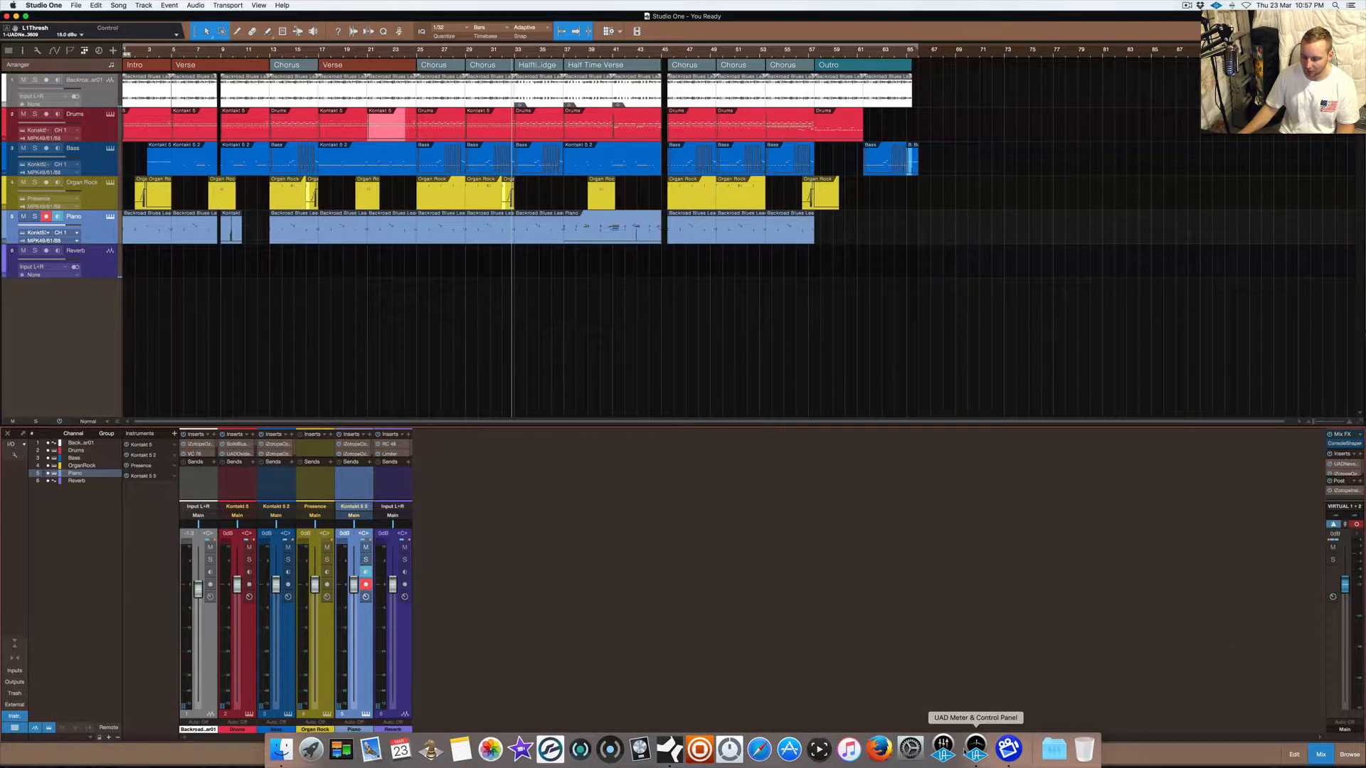
click(1356, 524)
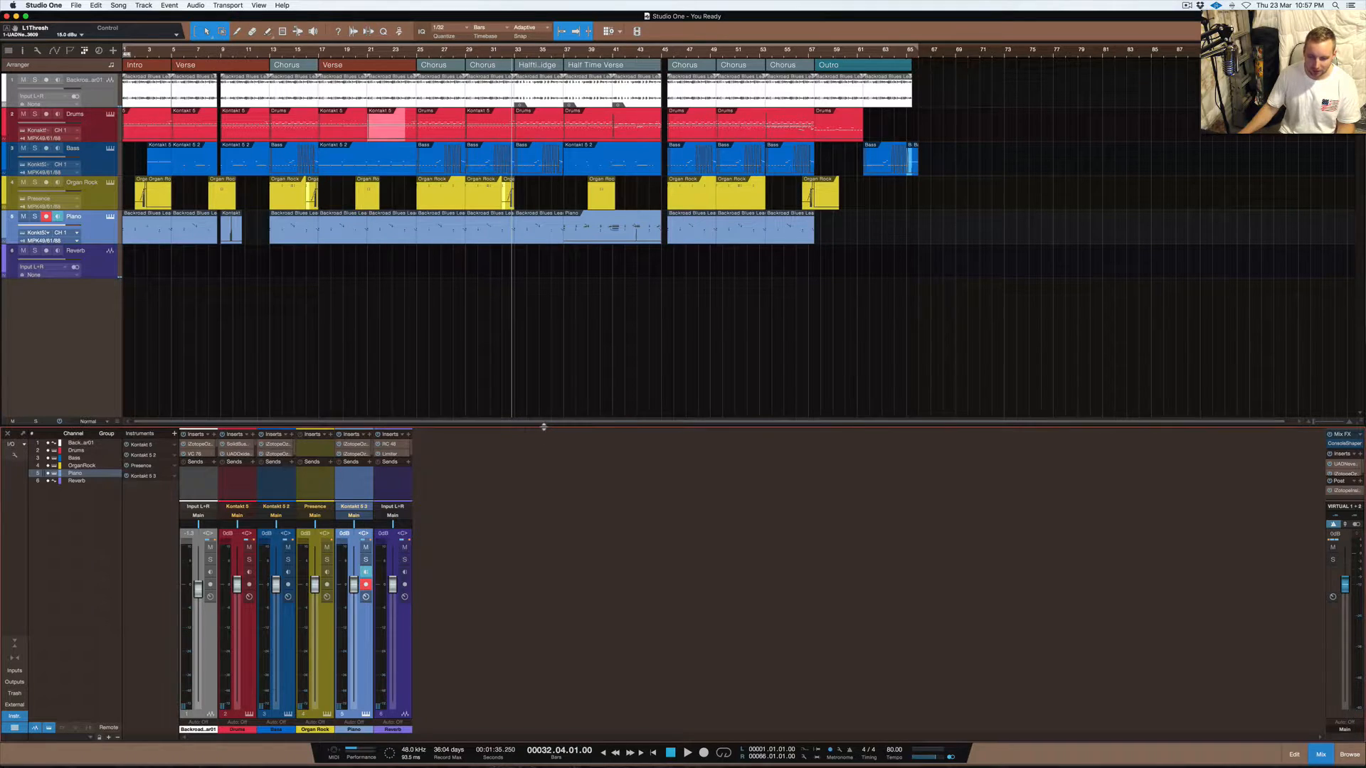
Increase the console's height to reveal the full insert racks, and check the Limiter on the Drums channel
drag(544, 423, 543, 319)
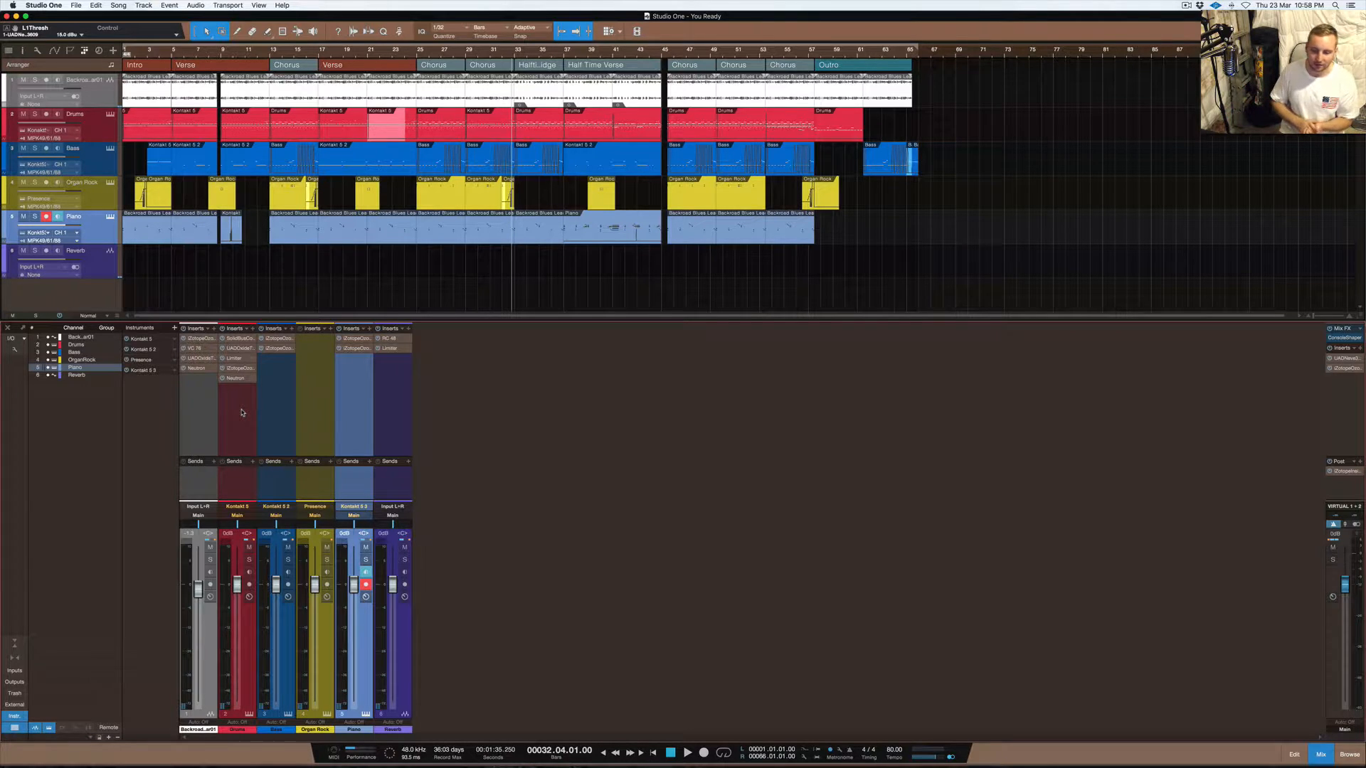
click(232, 360)
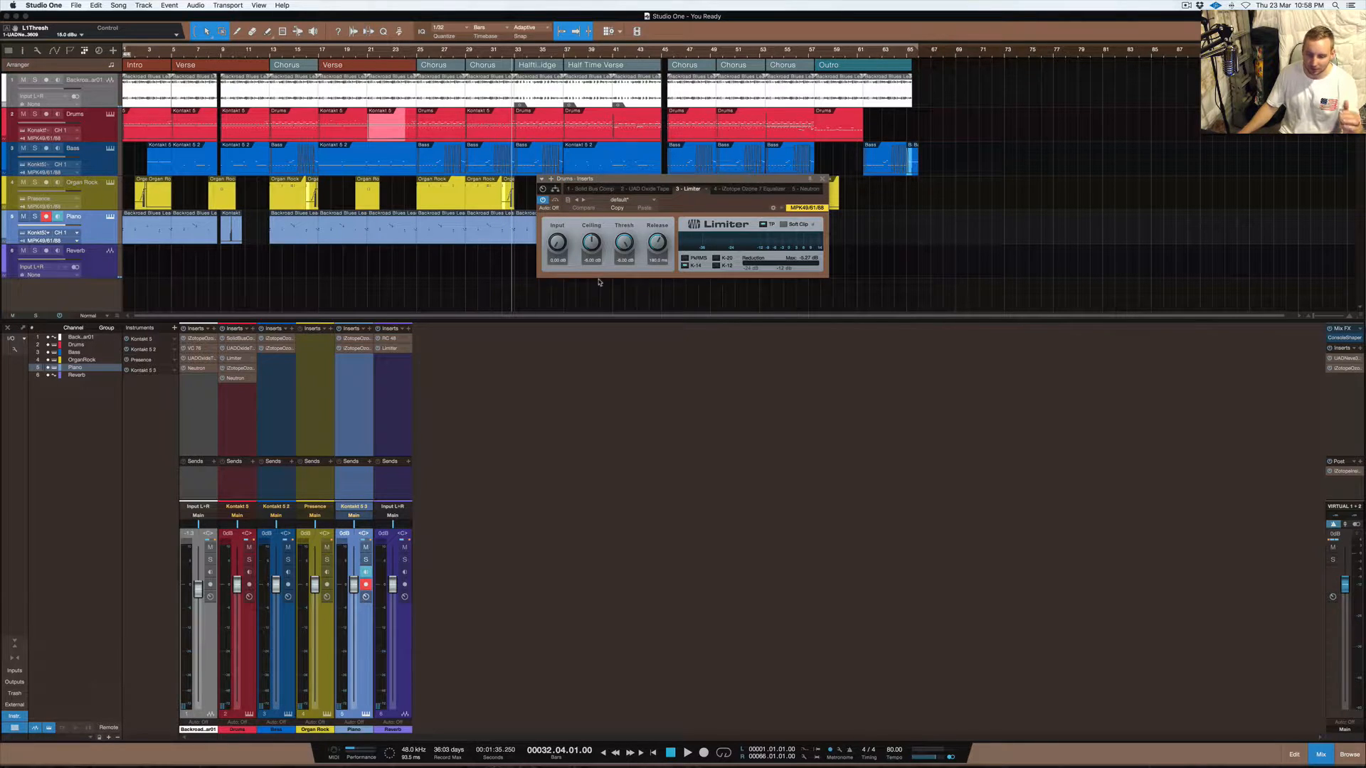
click(823, 180)
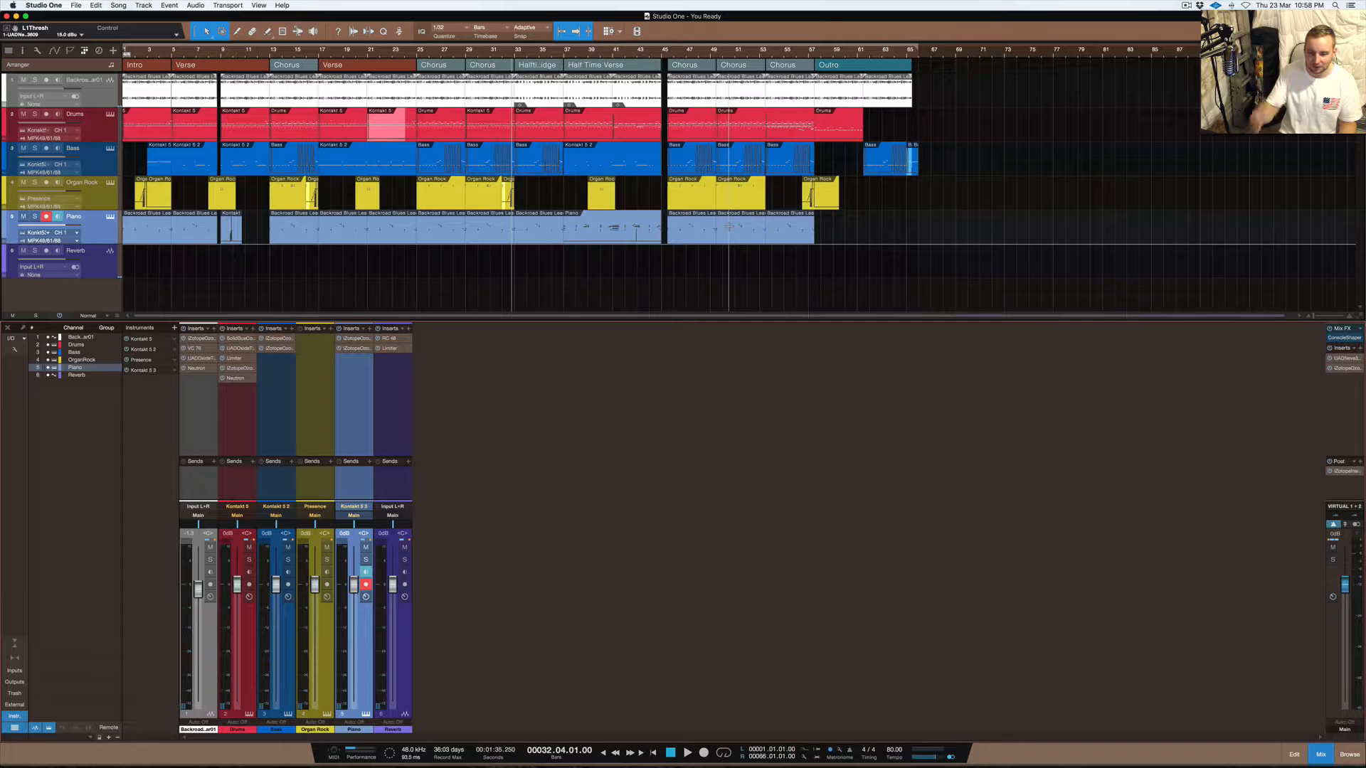
Audition the lead guitar track in solo from bar 32, and unsolo it after stopping playback
click(210, 560)
key(space)
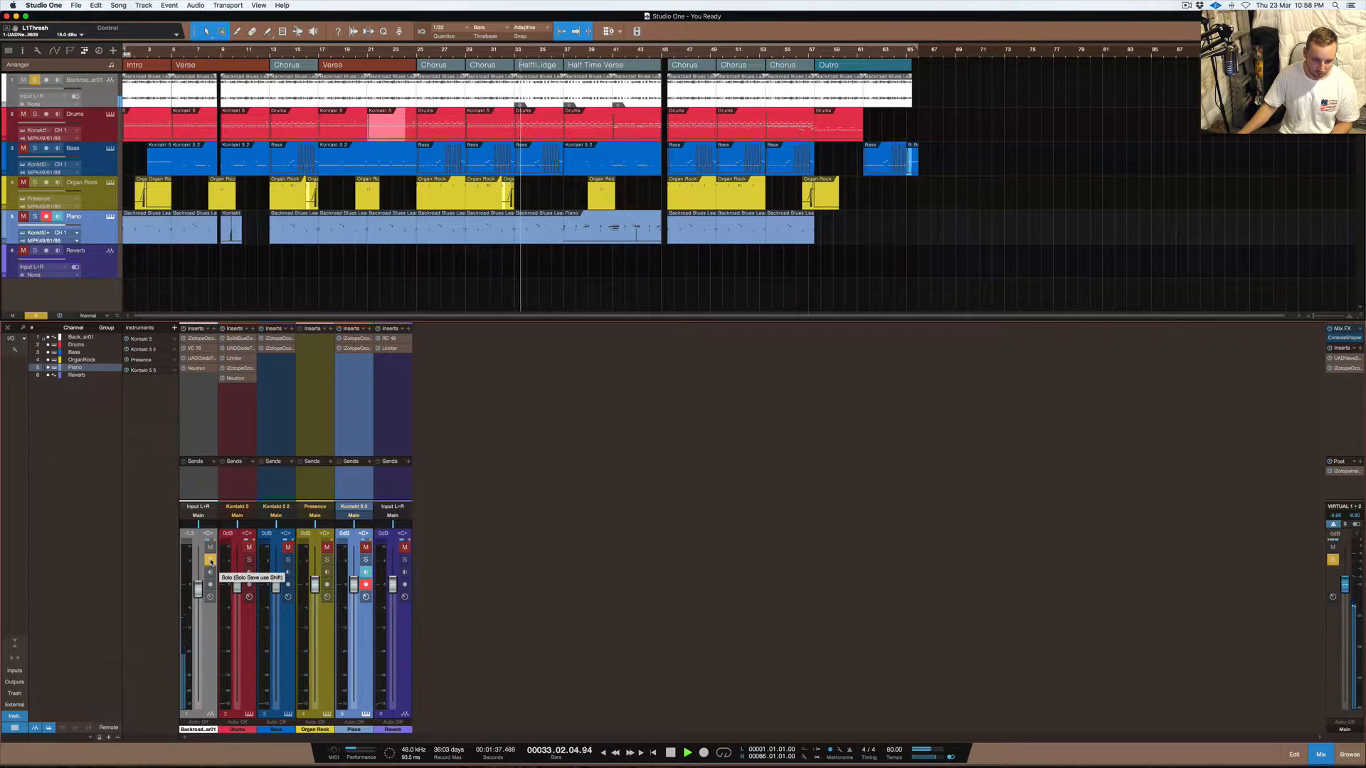
key(space)
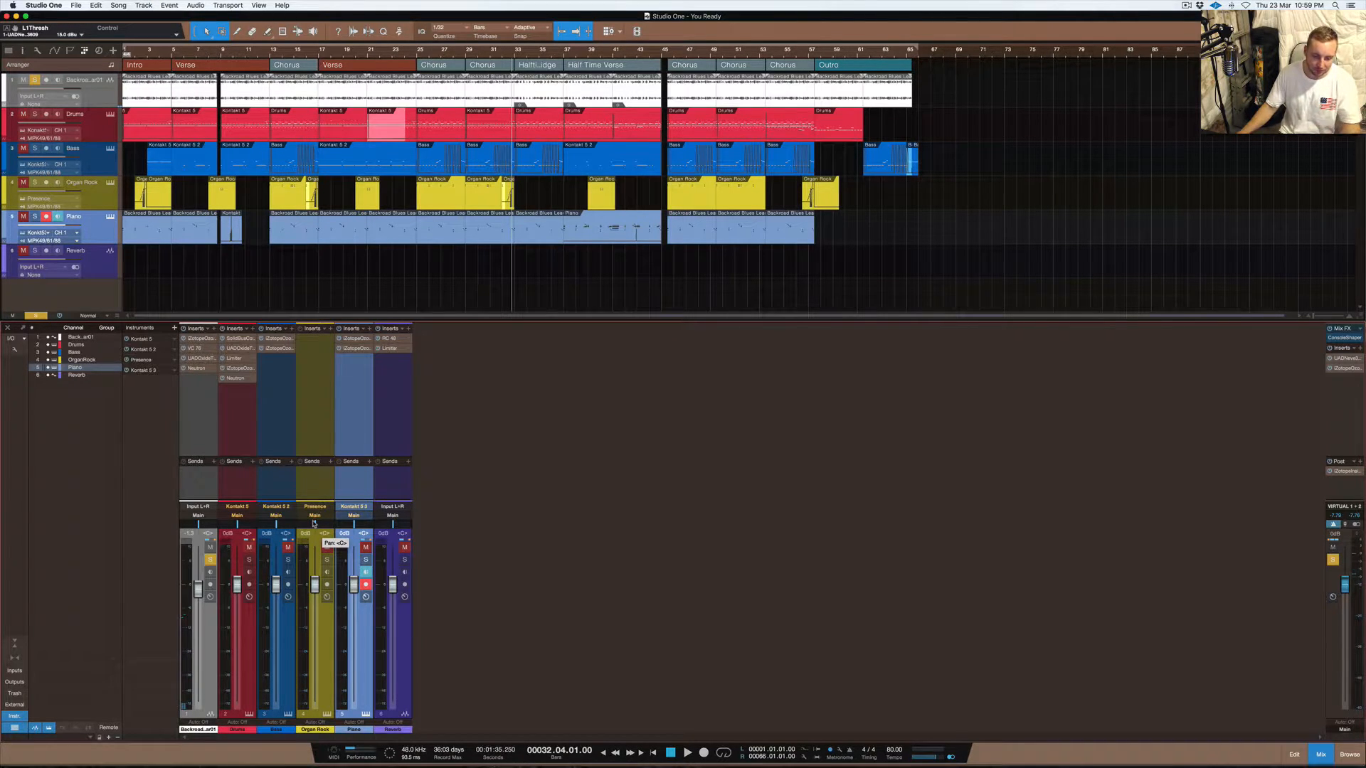
click(211, 559)
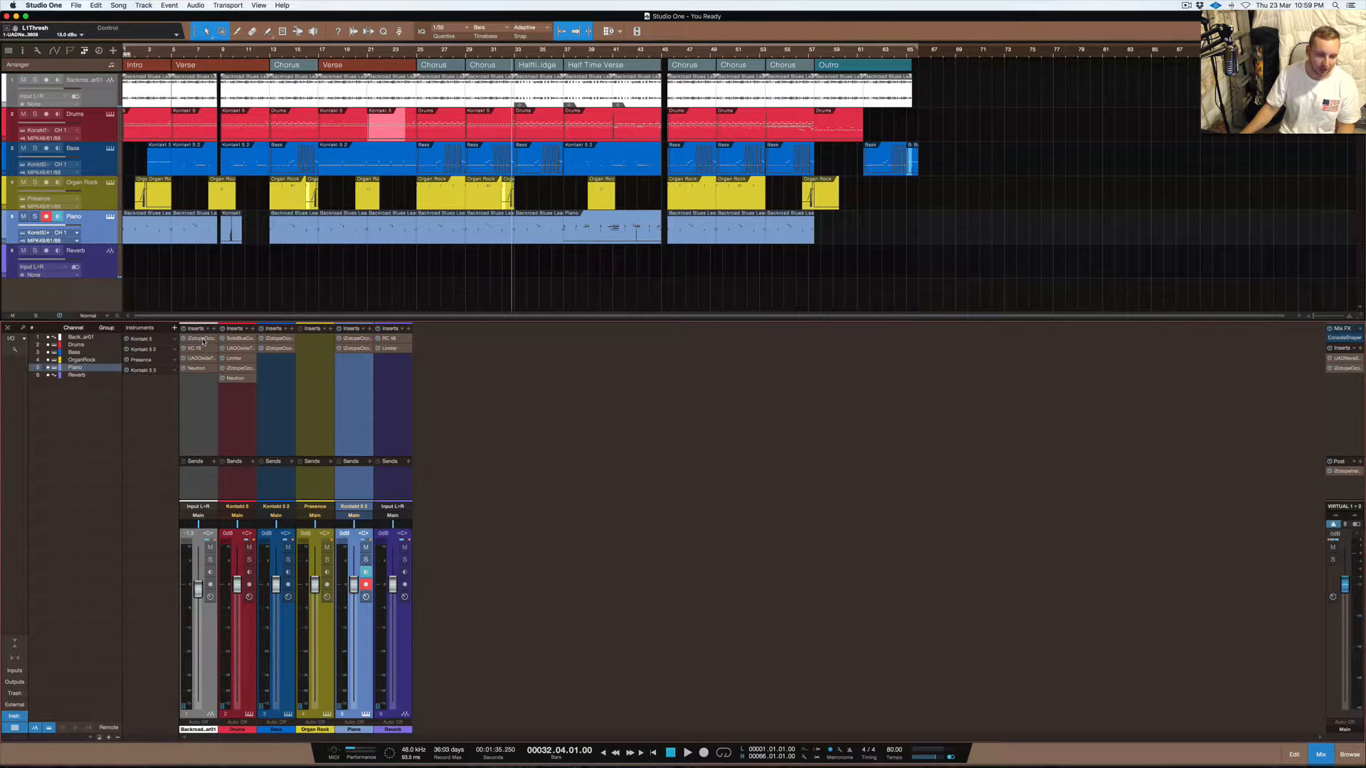
Open the iZotope Ozone 7 Equalizer on the lead guitar channel and play the track in solo from bar 32
click(202, 339)
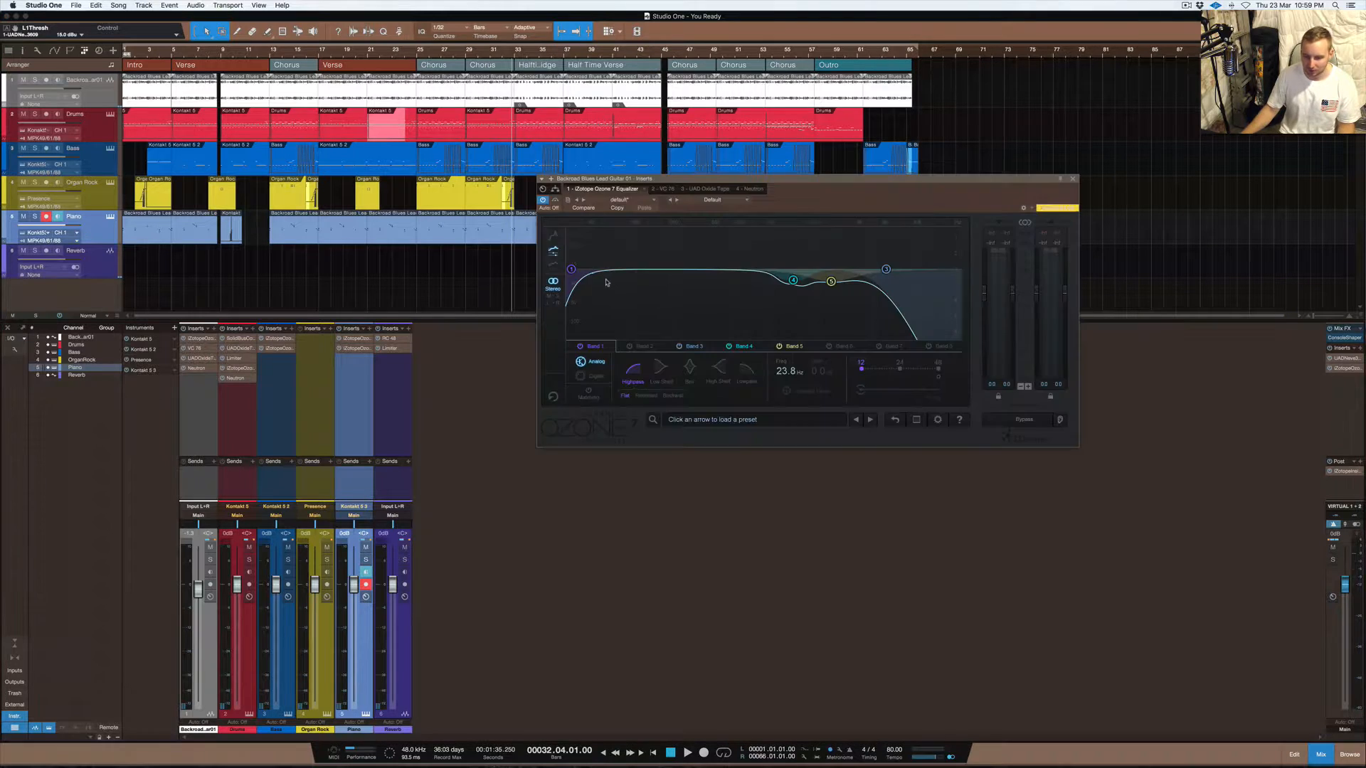
drag(827, 183, 745, 175)
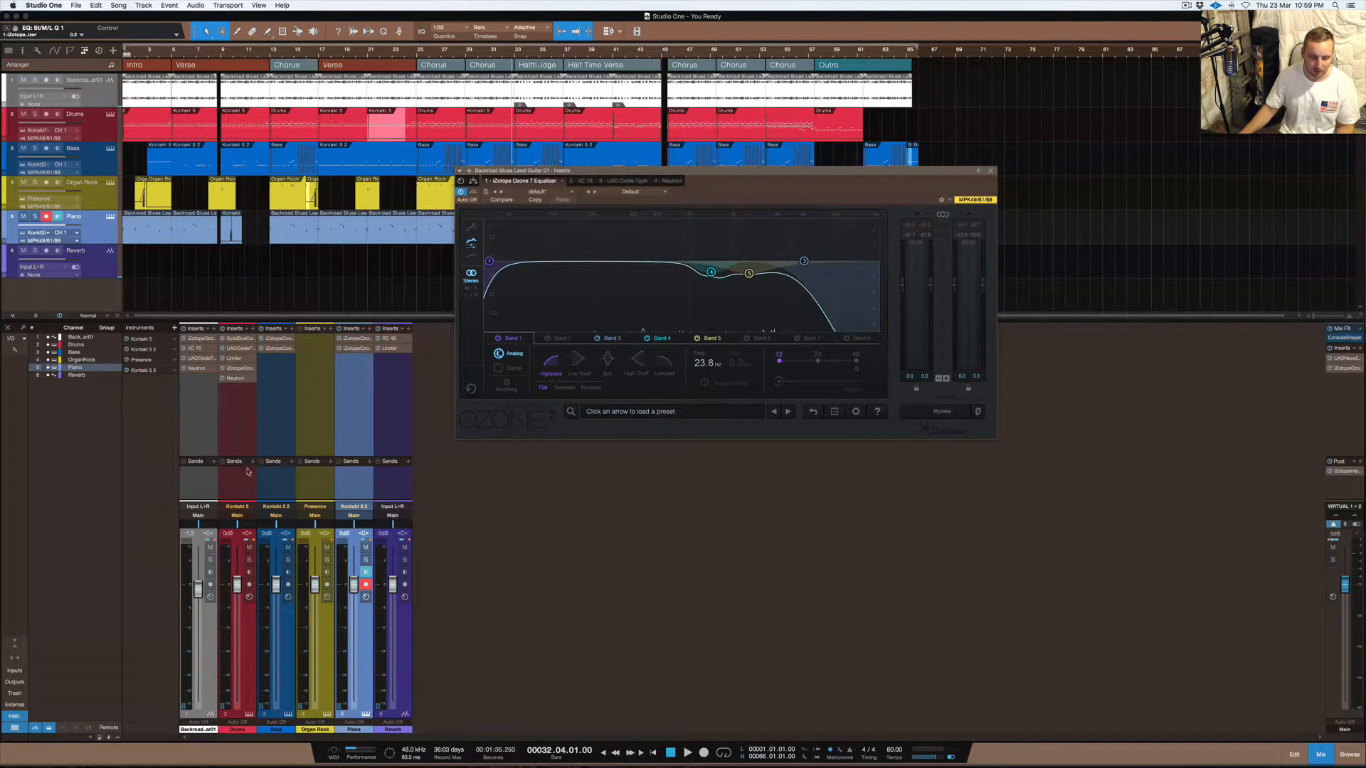
click(210, 560)
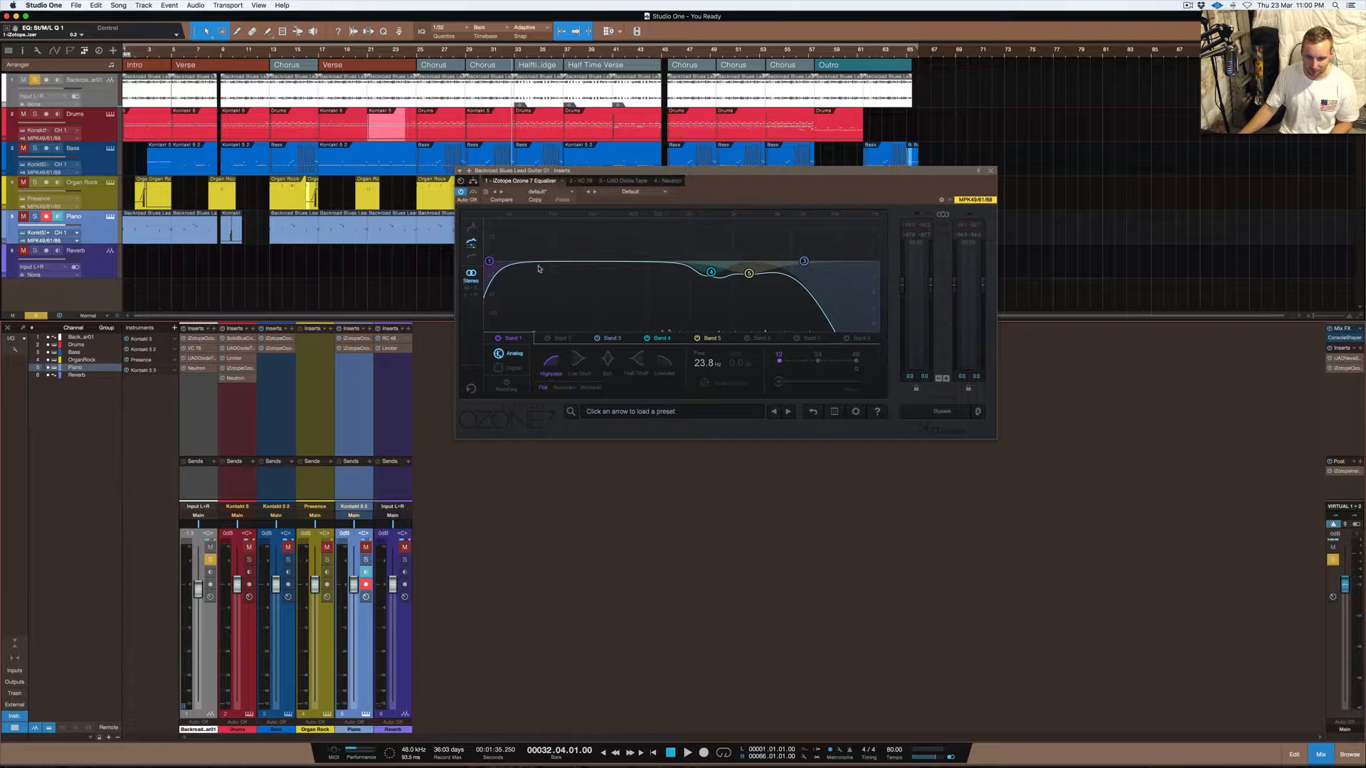
key(space)
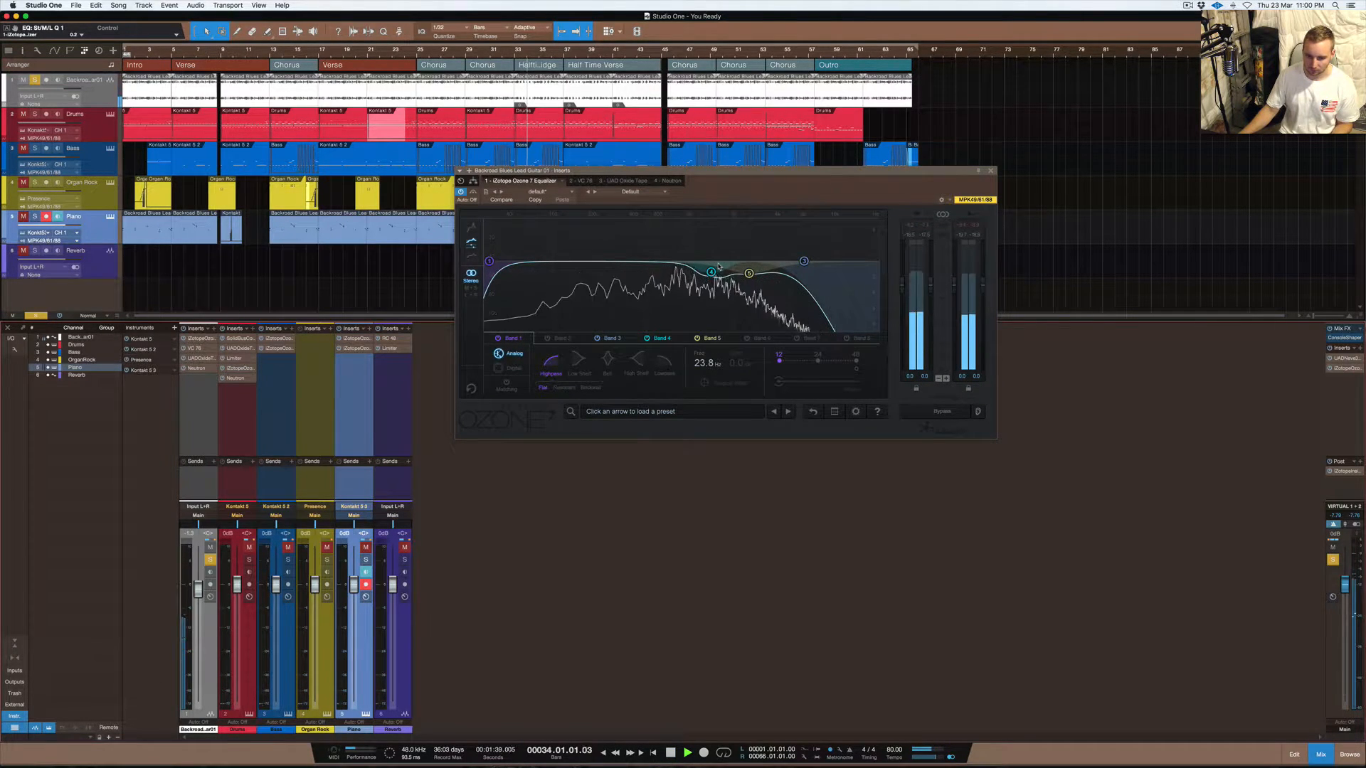
Compare the soloed lead guitar with the Ozone 7 Equalizer bypassed and active, leaving the equalizer active, and stop playback
click(943, 412)
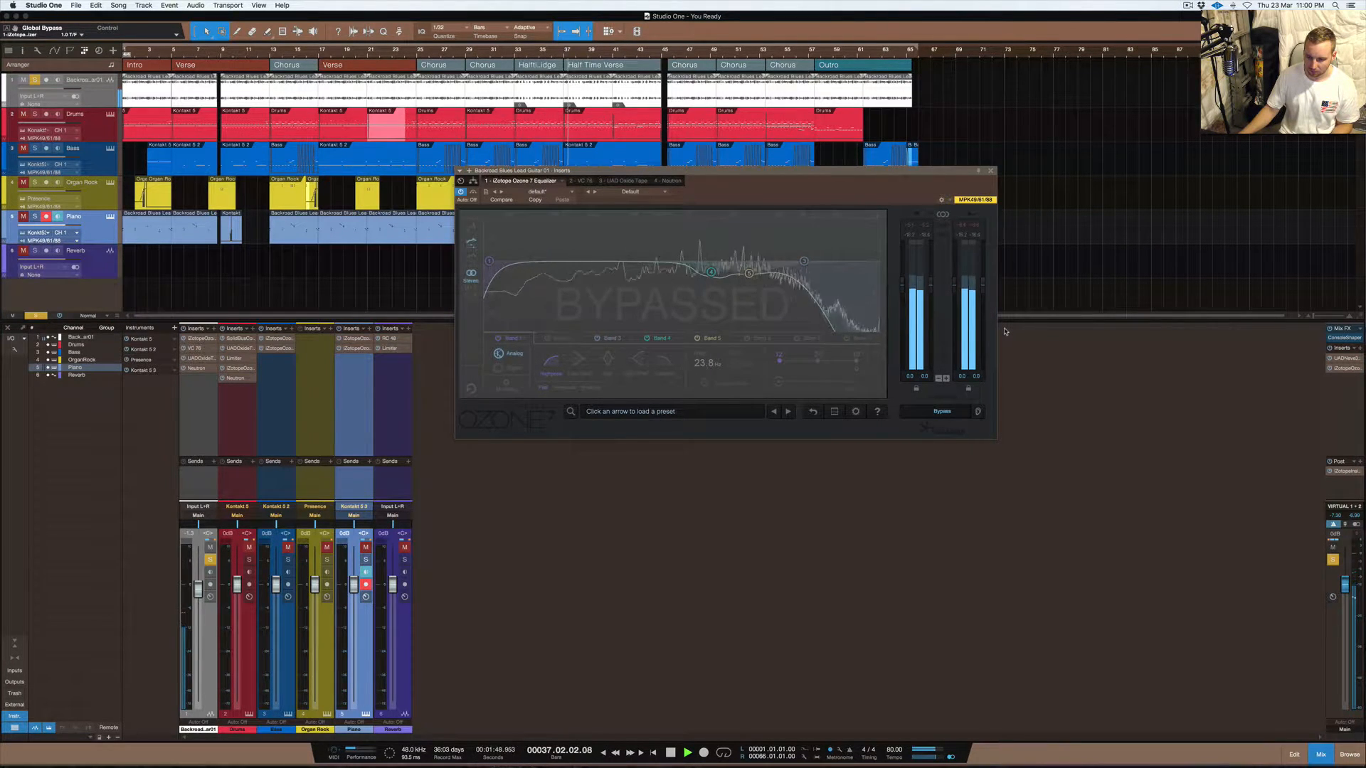
click(940, 414)
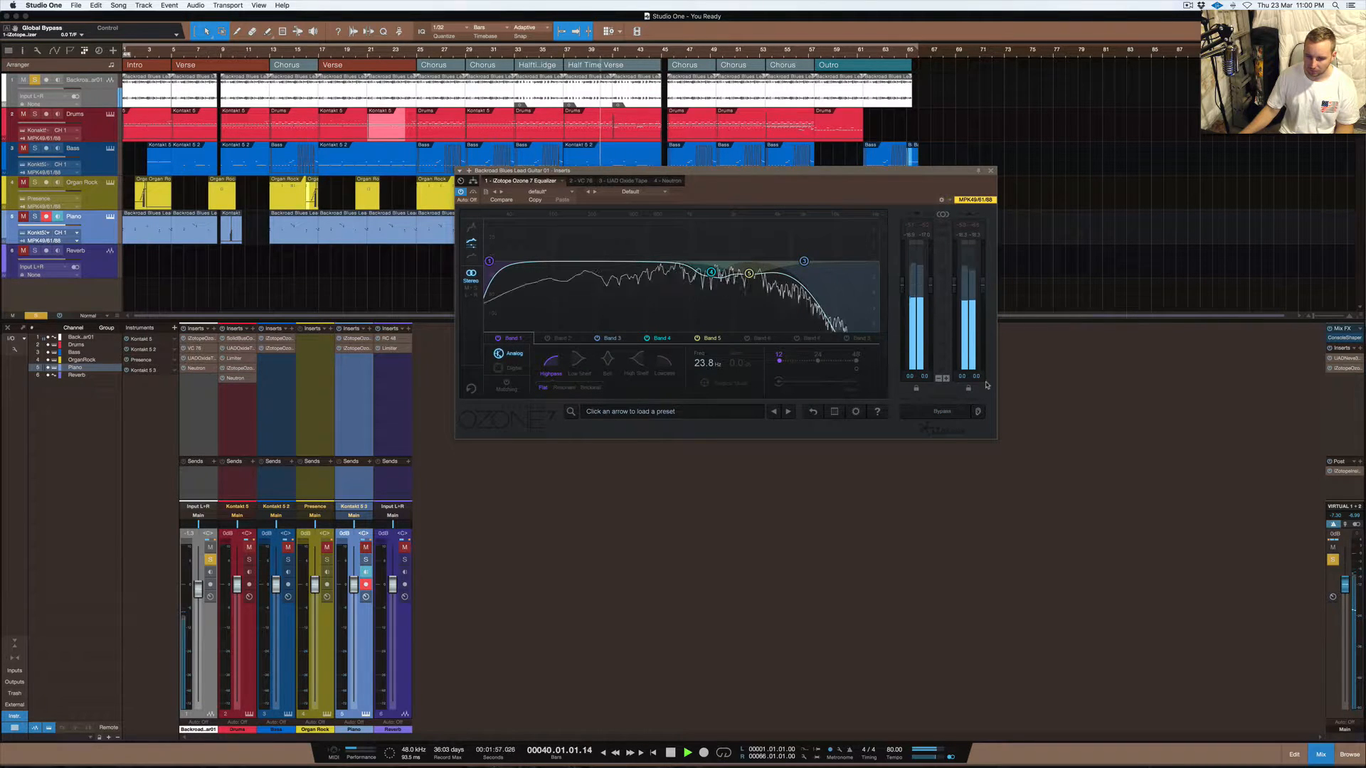
click(942, 412)
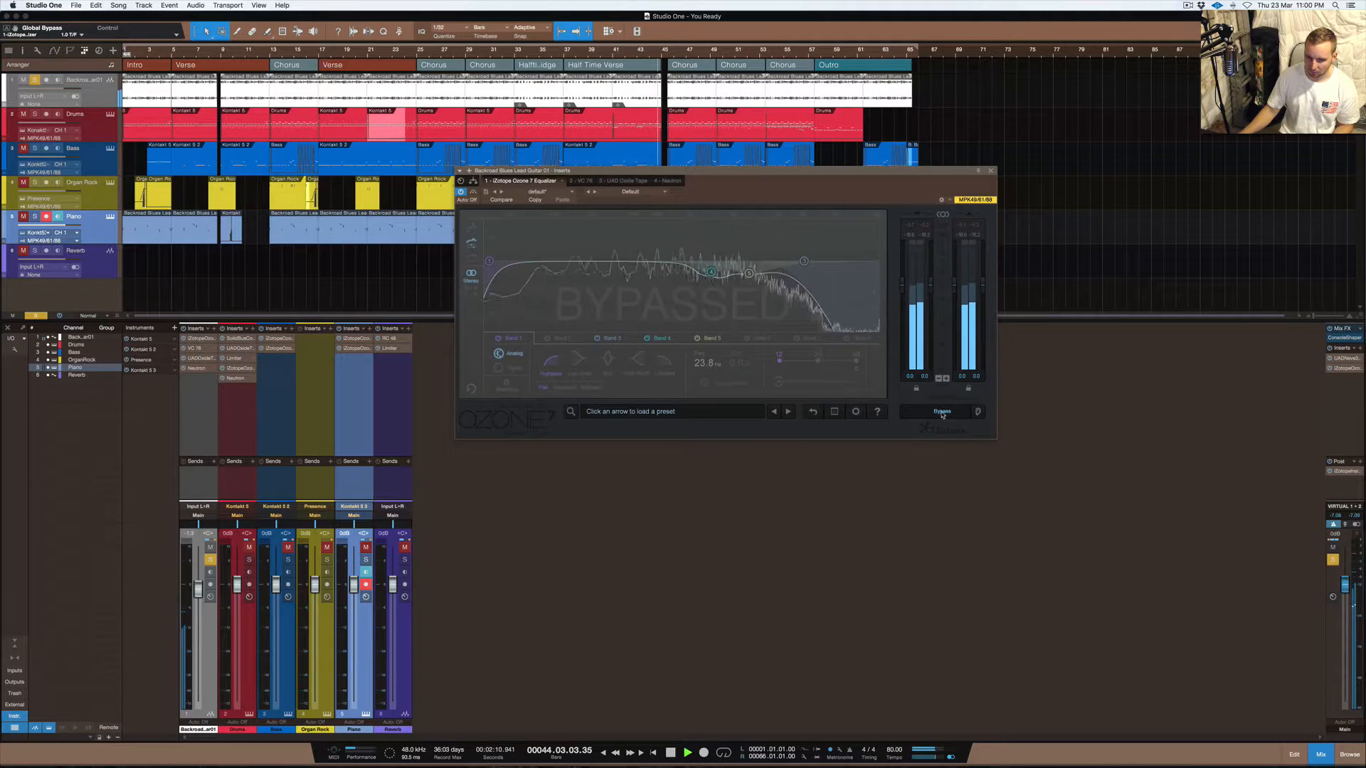
key(space)
key(space)
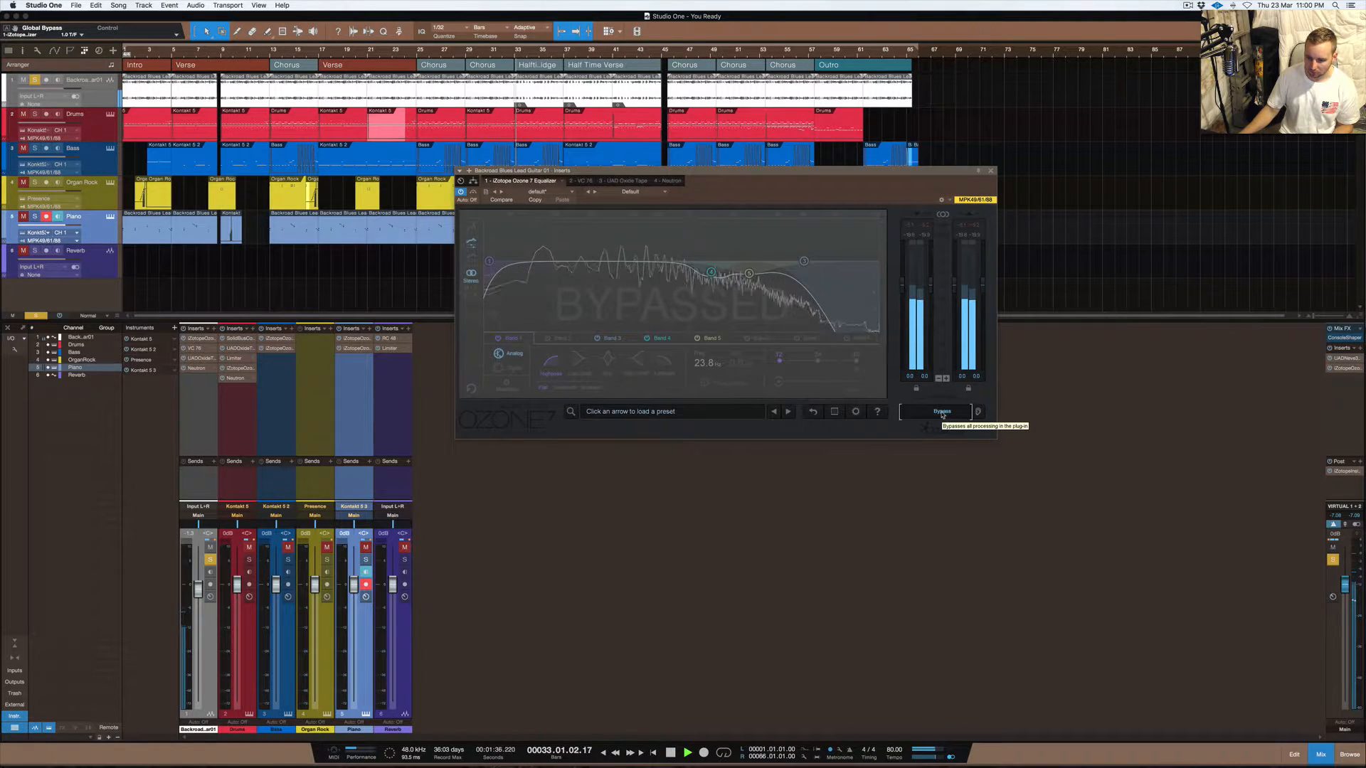
click(942, 411)
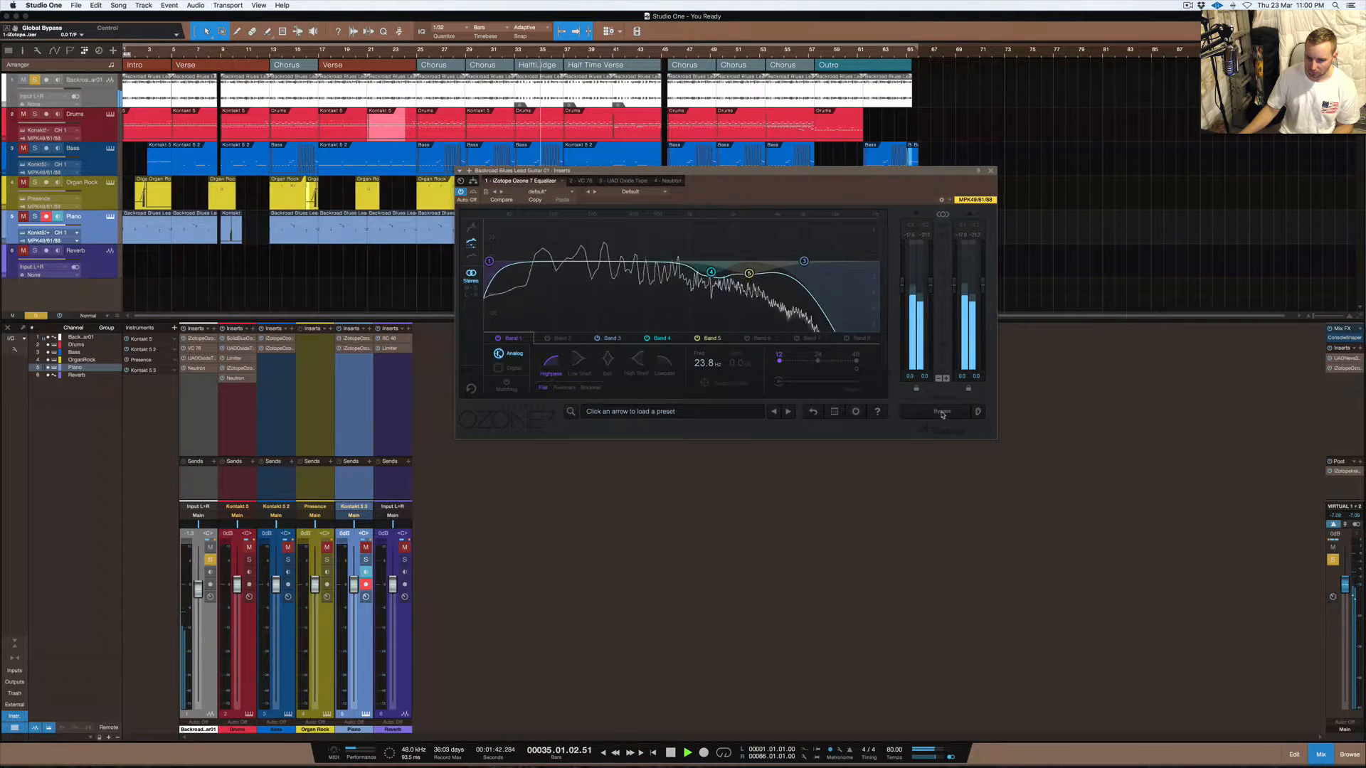
key(space)
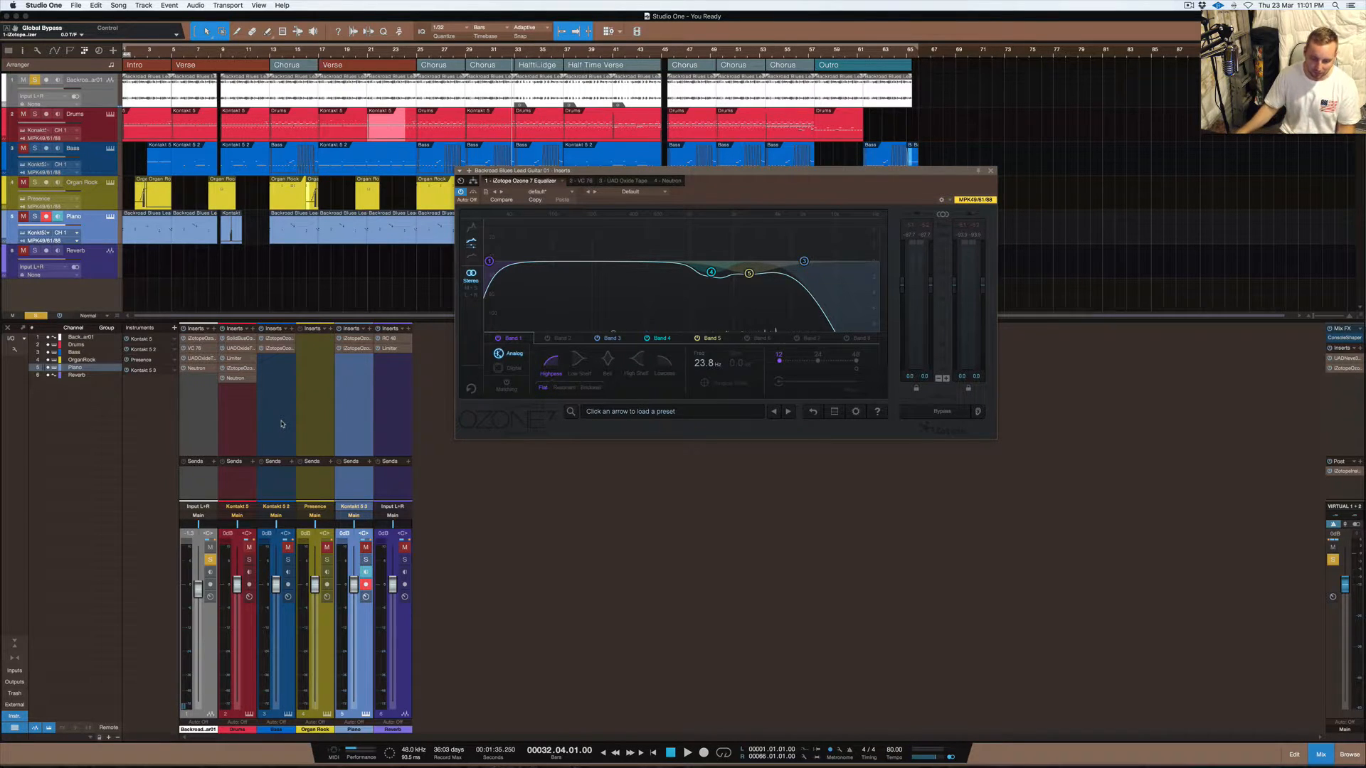
Solo the Drums channel together with the lead guitar, close the equalizer window and play from bar 32
click(249, 559)
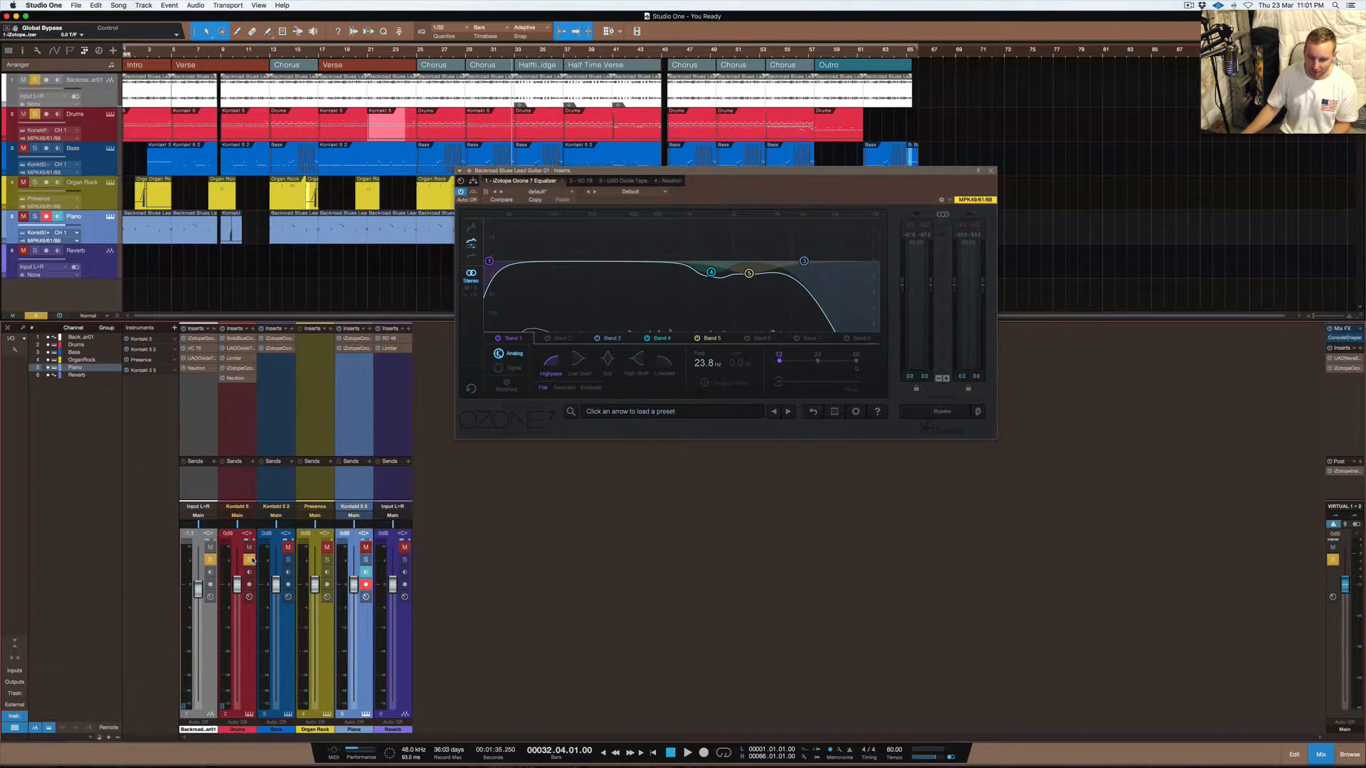
click(990, 170)
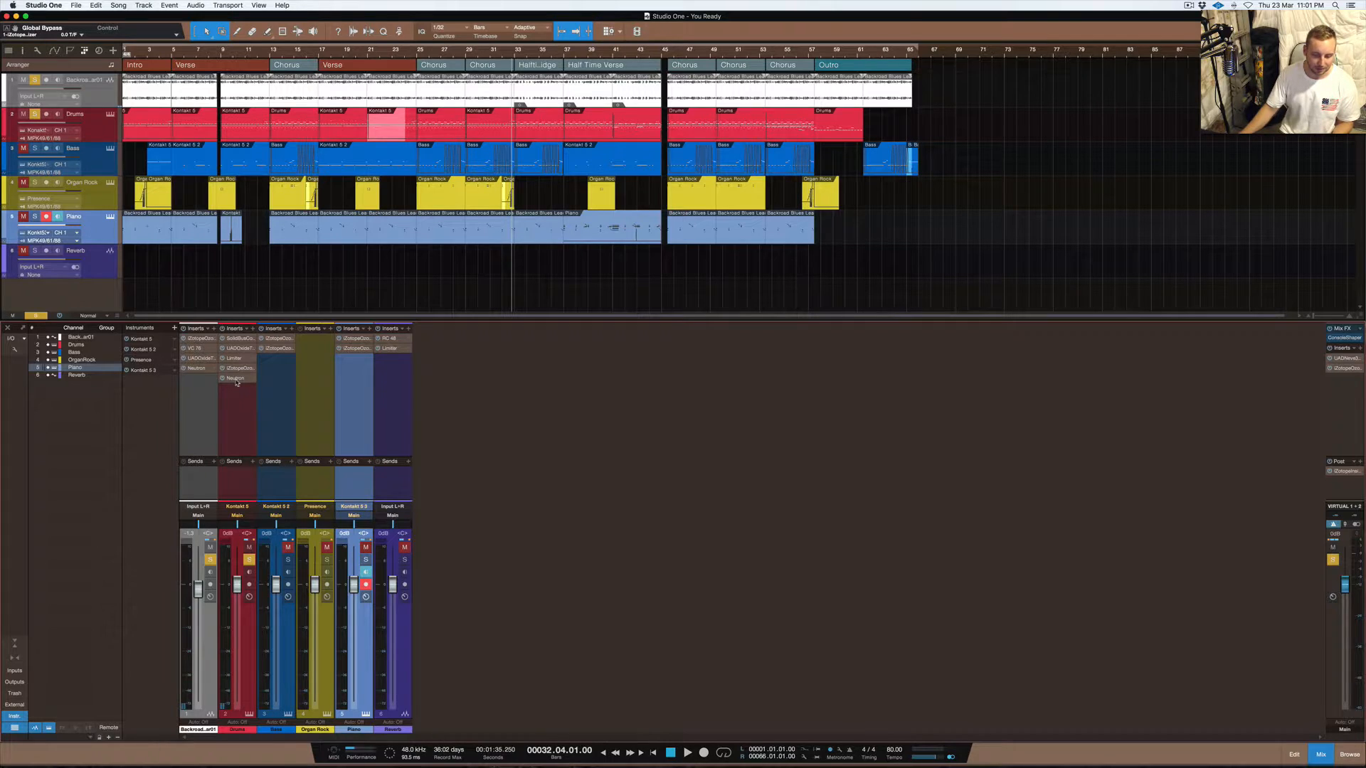
key(space)
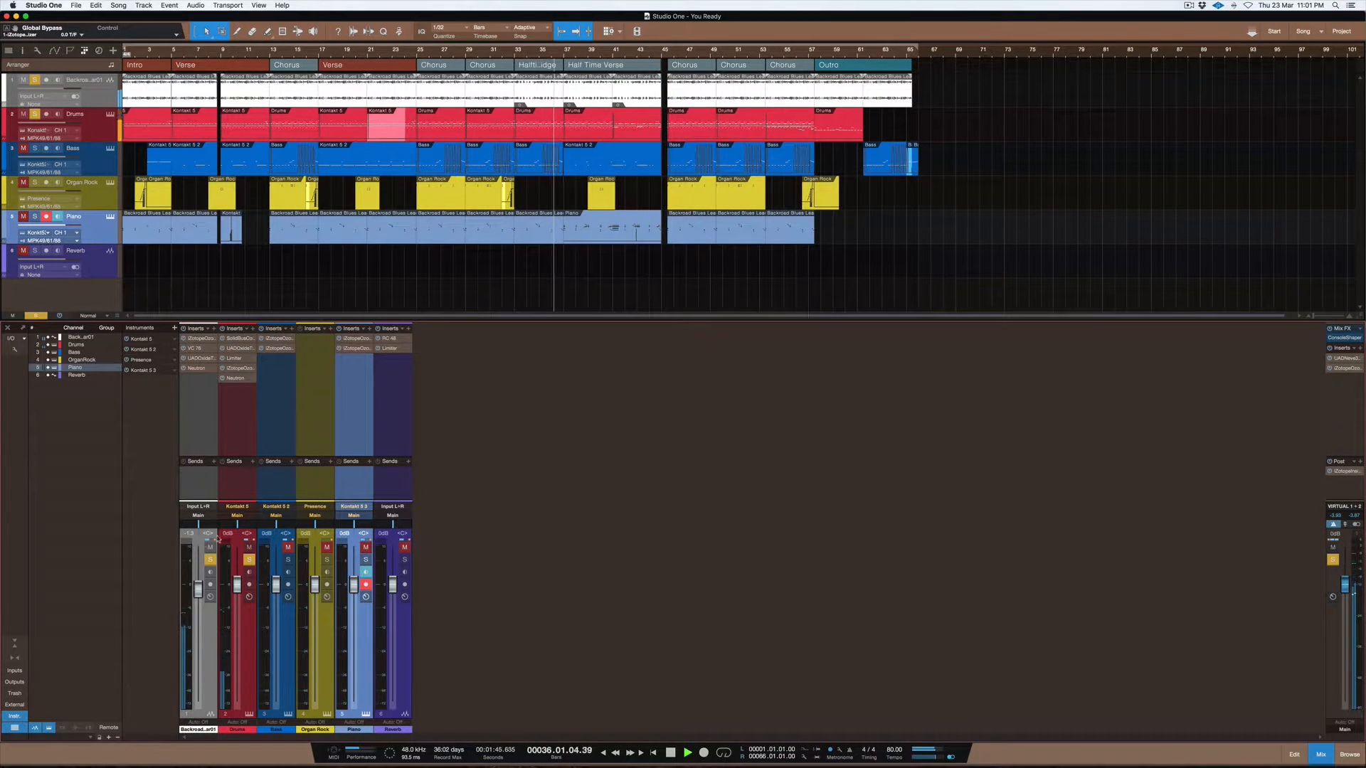
Open the Drums channel's Kontakt 5 instrument during playback, position its window over the arrangement, and stop playback
click(236, 507)
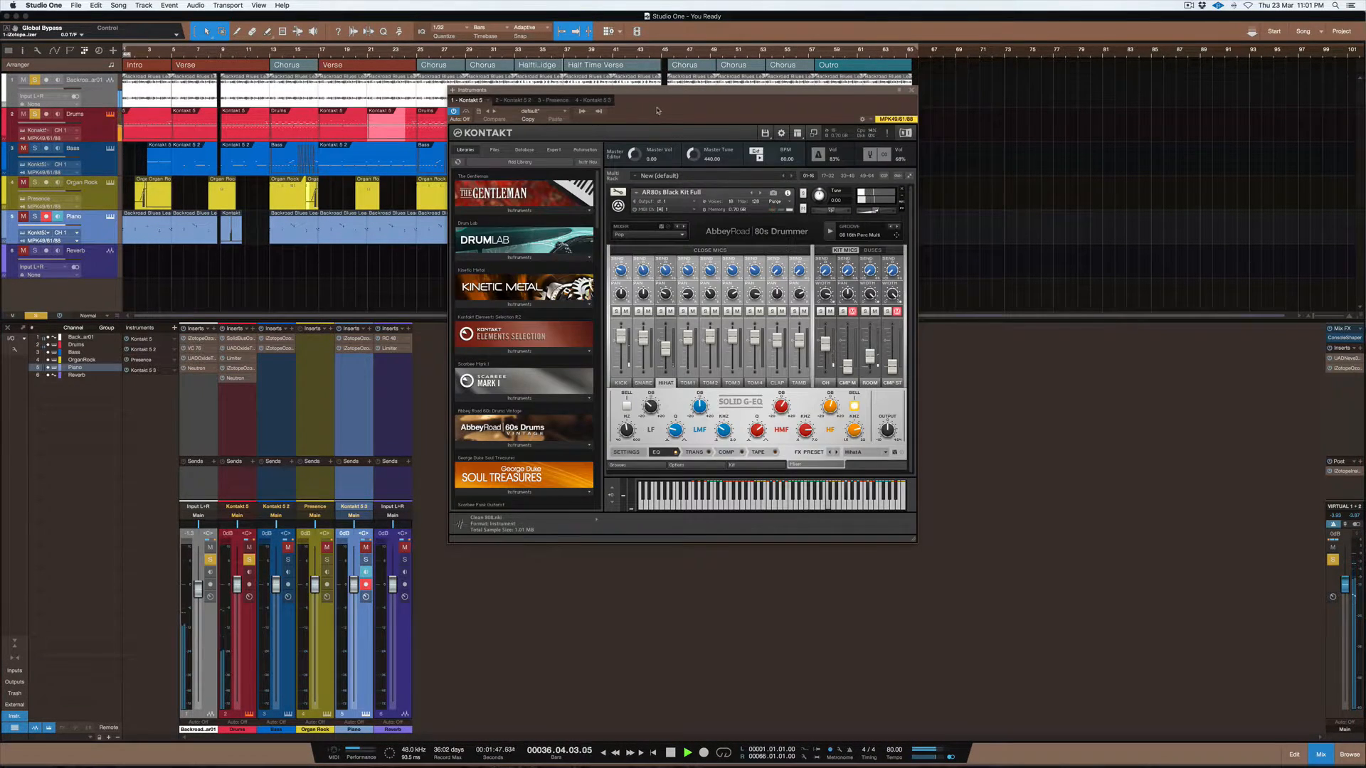
drag(663, 93, 667, 147)
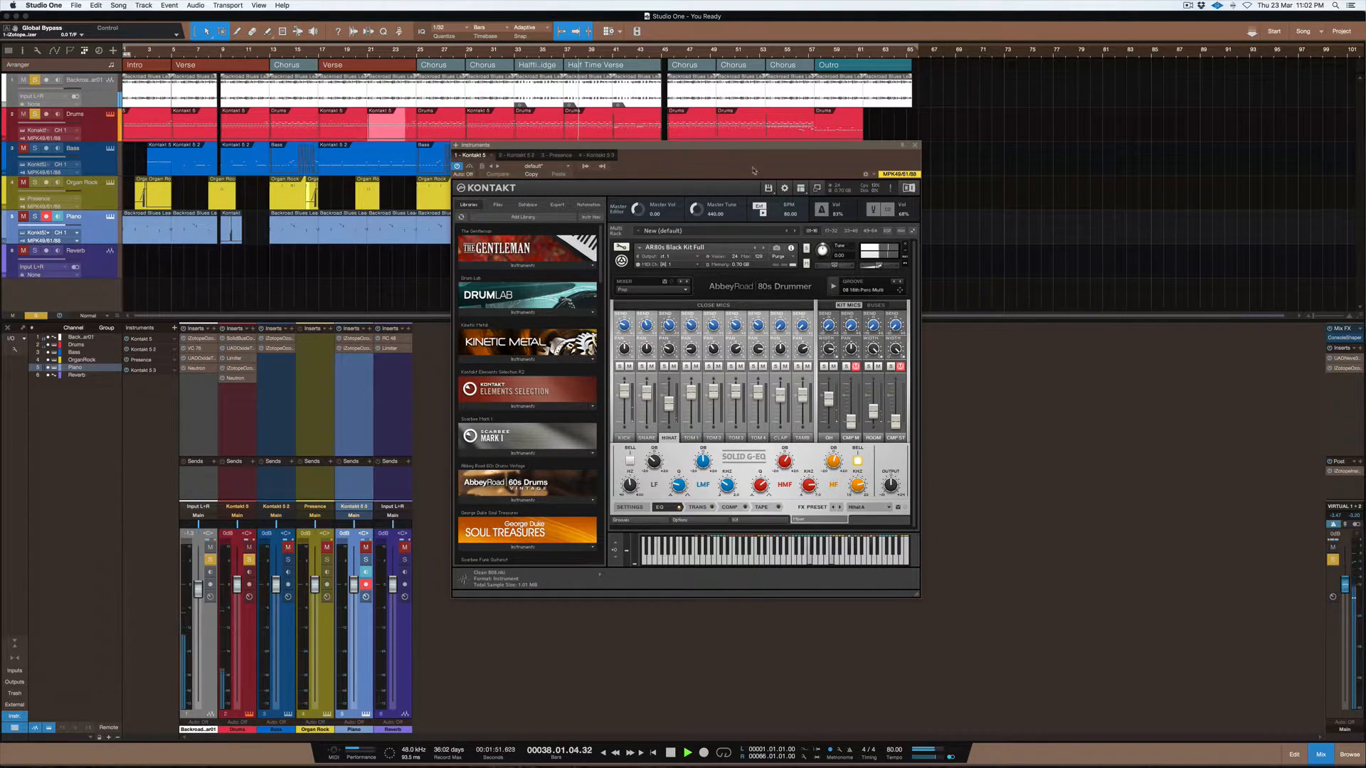
drag(704, 153, 695, 189)
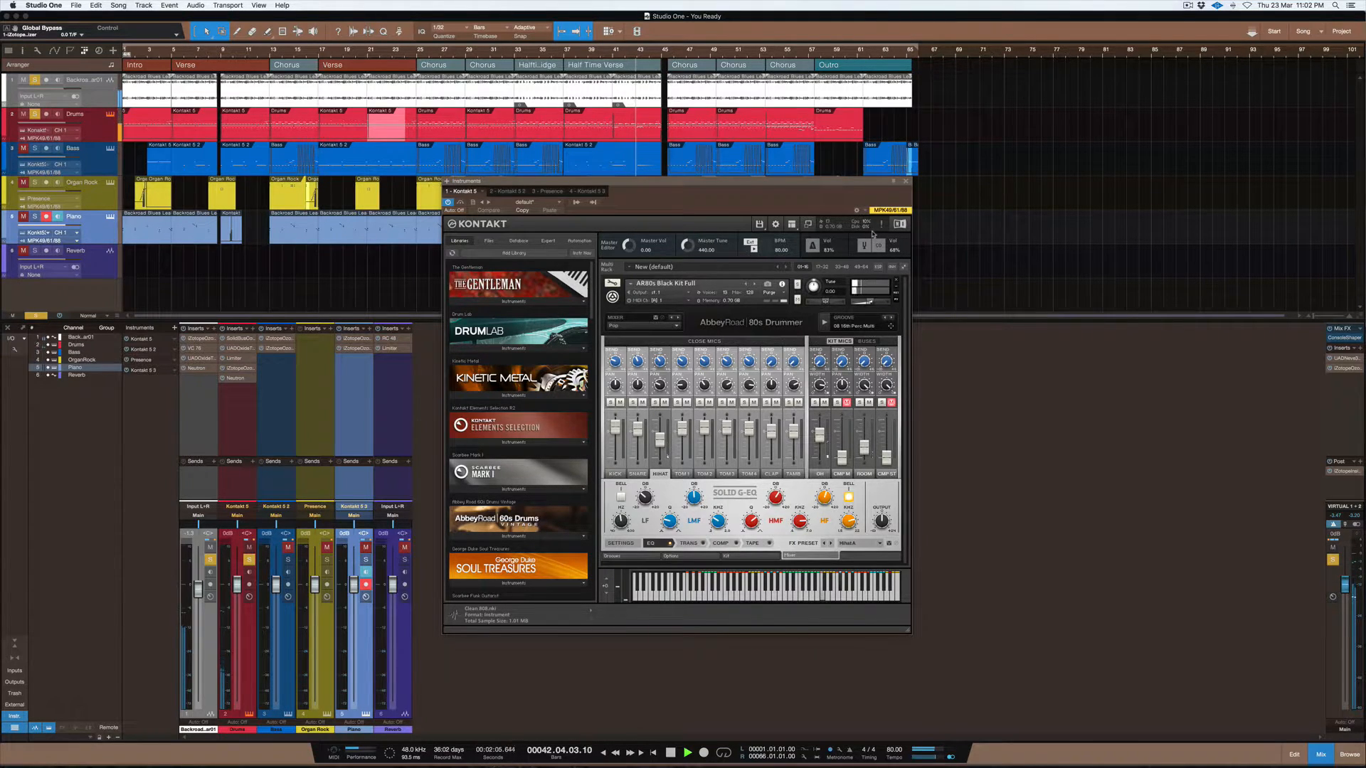
key(space)
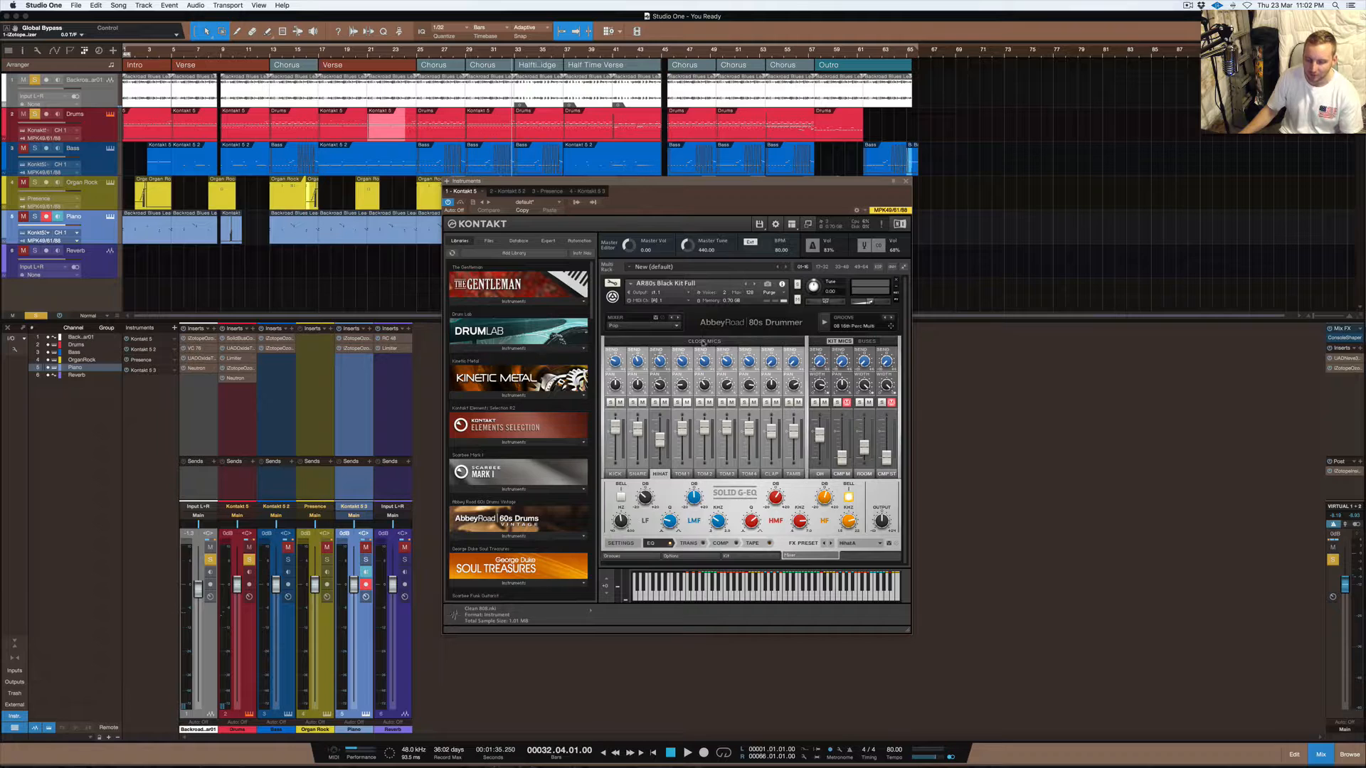
Browse the Kontakt library list to the Abbey Road drummer instruments, and close the instrument window
scroll(542, 373, down, 15)
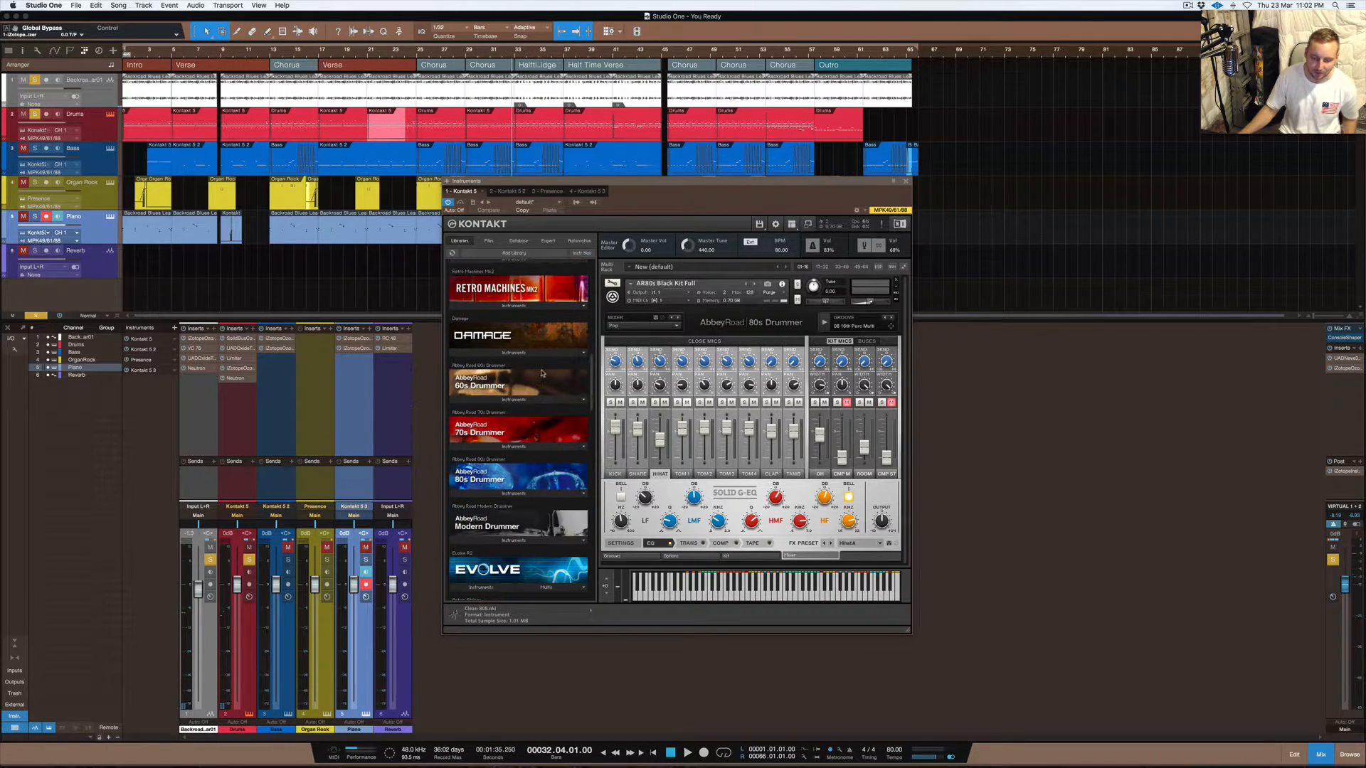
scroll(542, 373, up, 1)
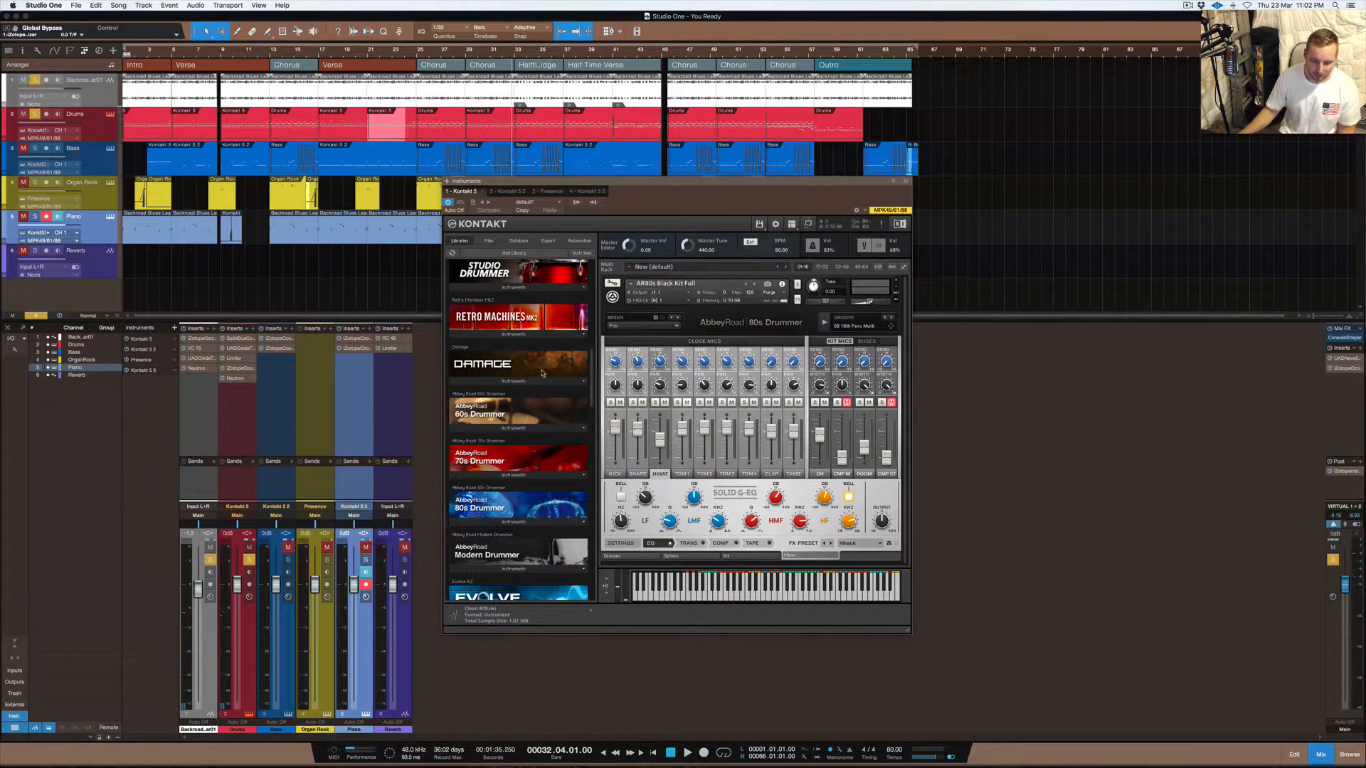
scroll(542, 373, down, 1)
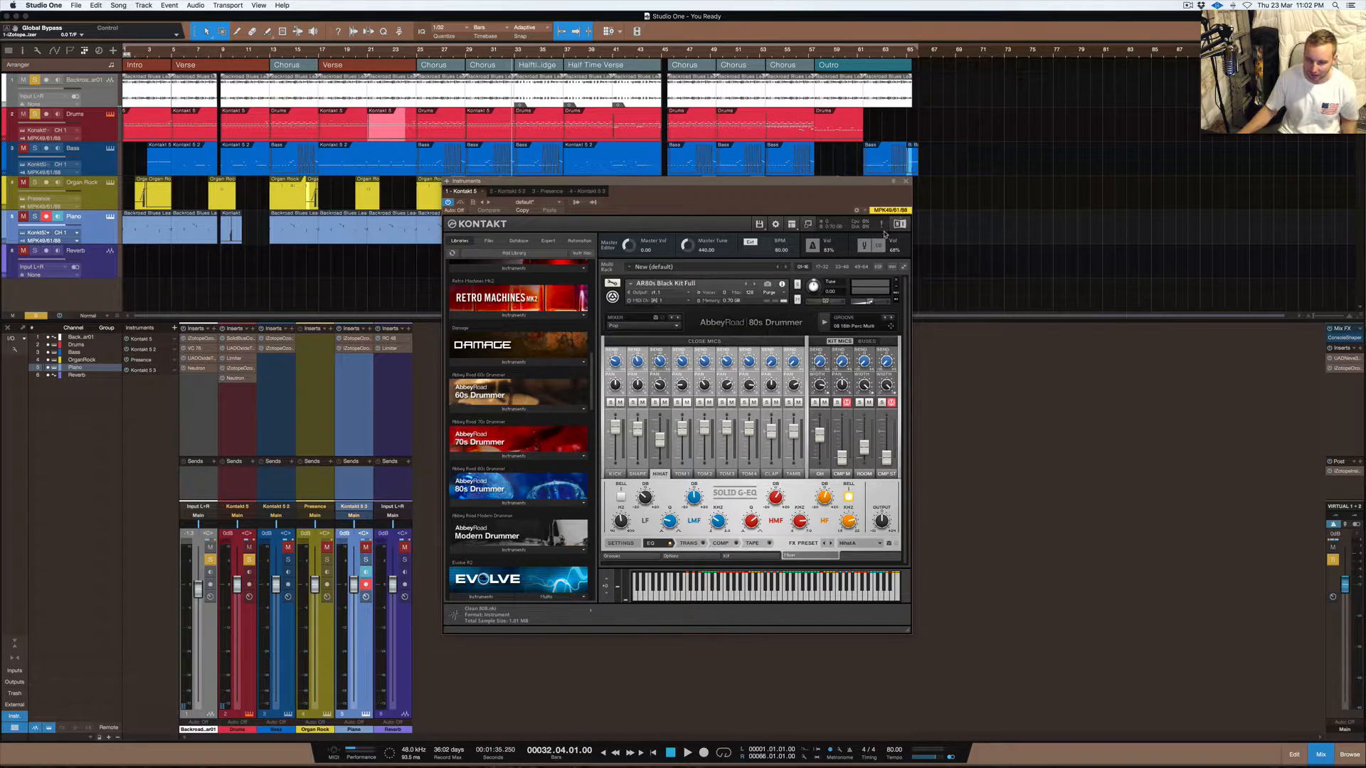
click(907, 182)
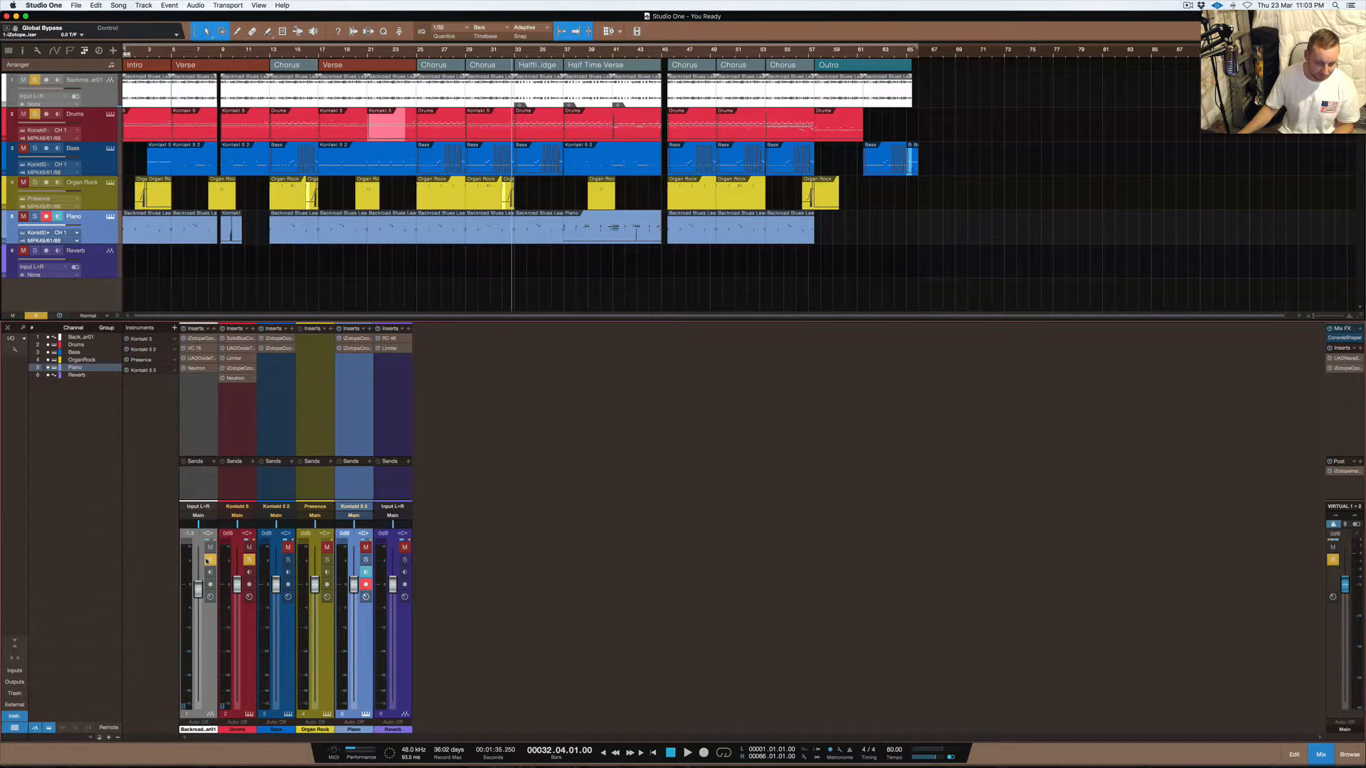
Open the Drums channel's Neutron and iZotope Ozone 7 Equalizer together, placing the equalizer window above Neutron
click(236, 378)
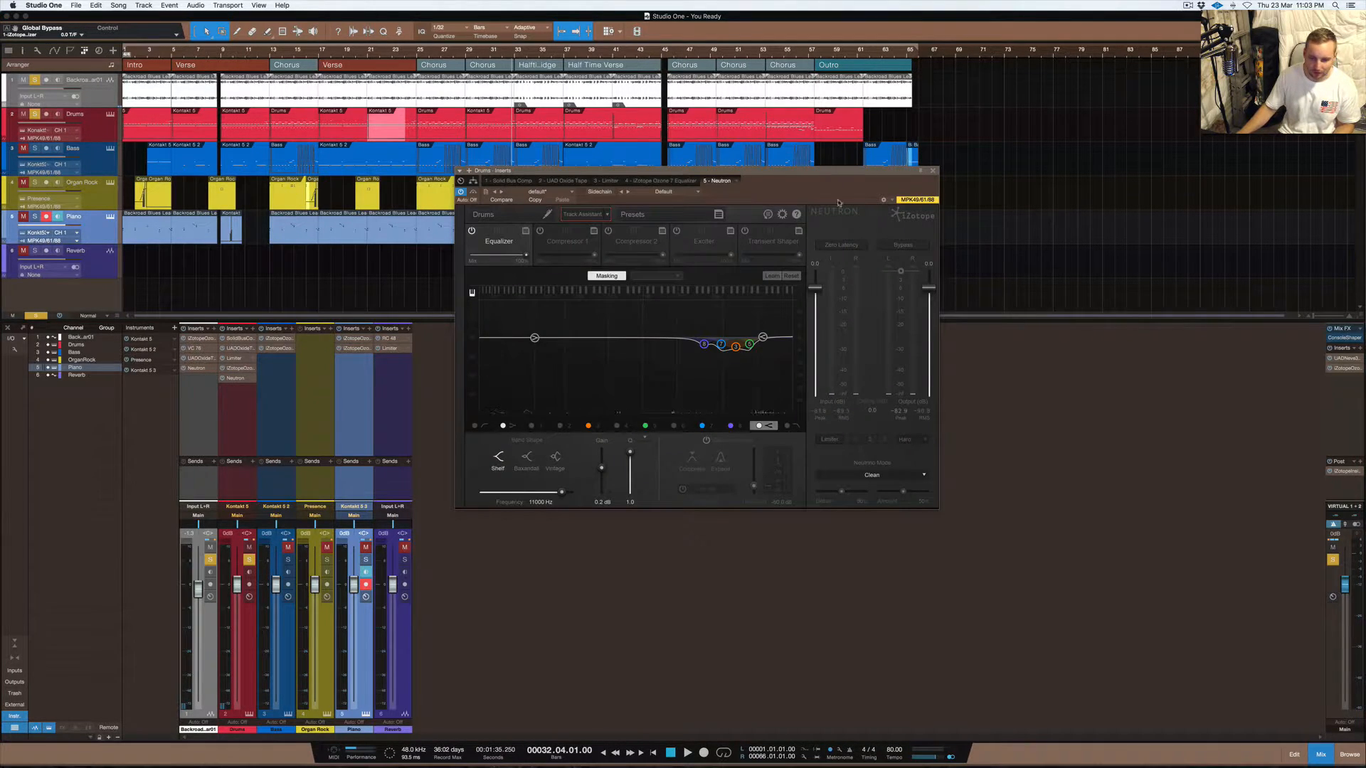
drag(839, 172, 1210, 346)
click(1172, 384)
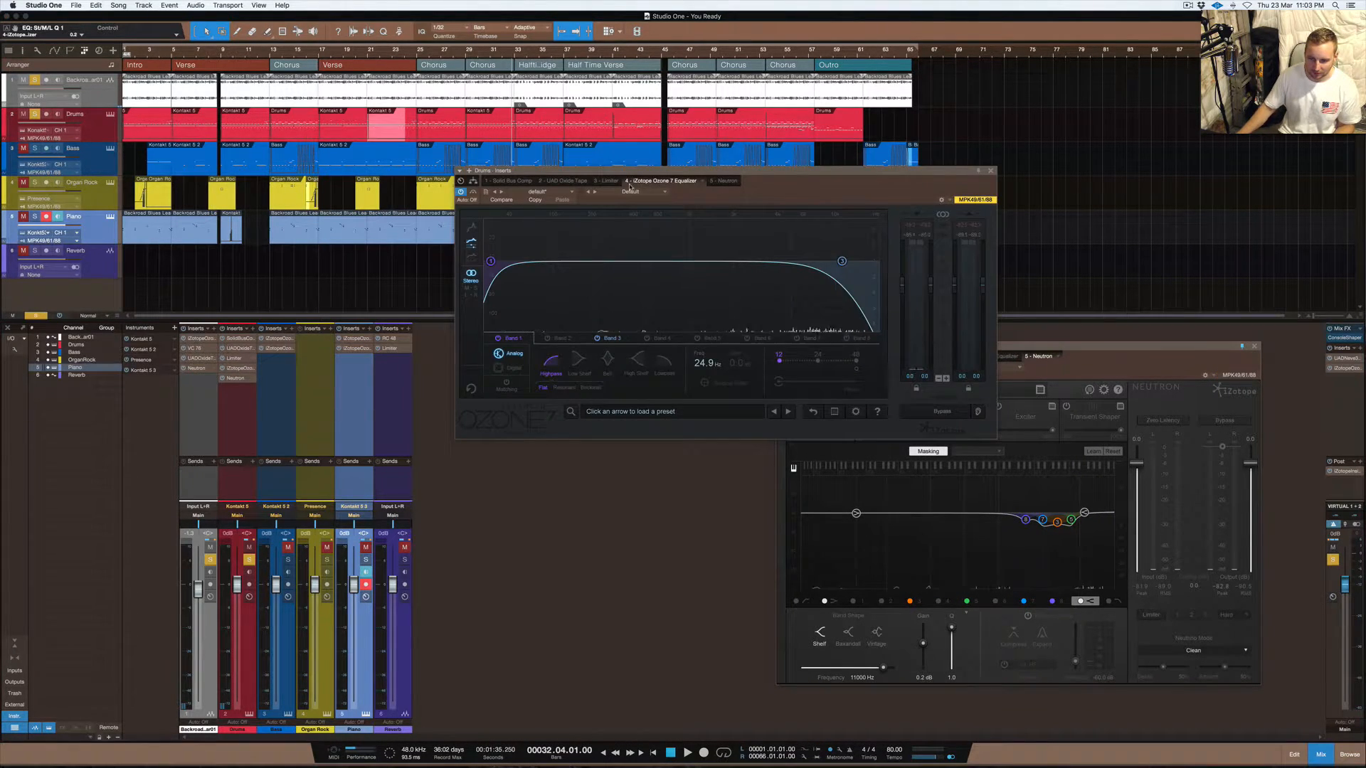
drag(671, 168, 932, 65)
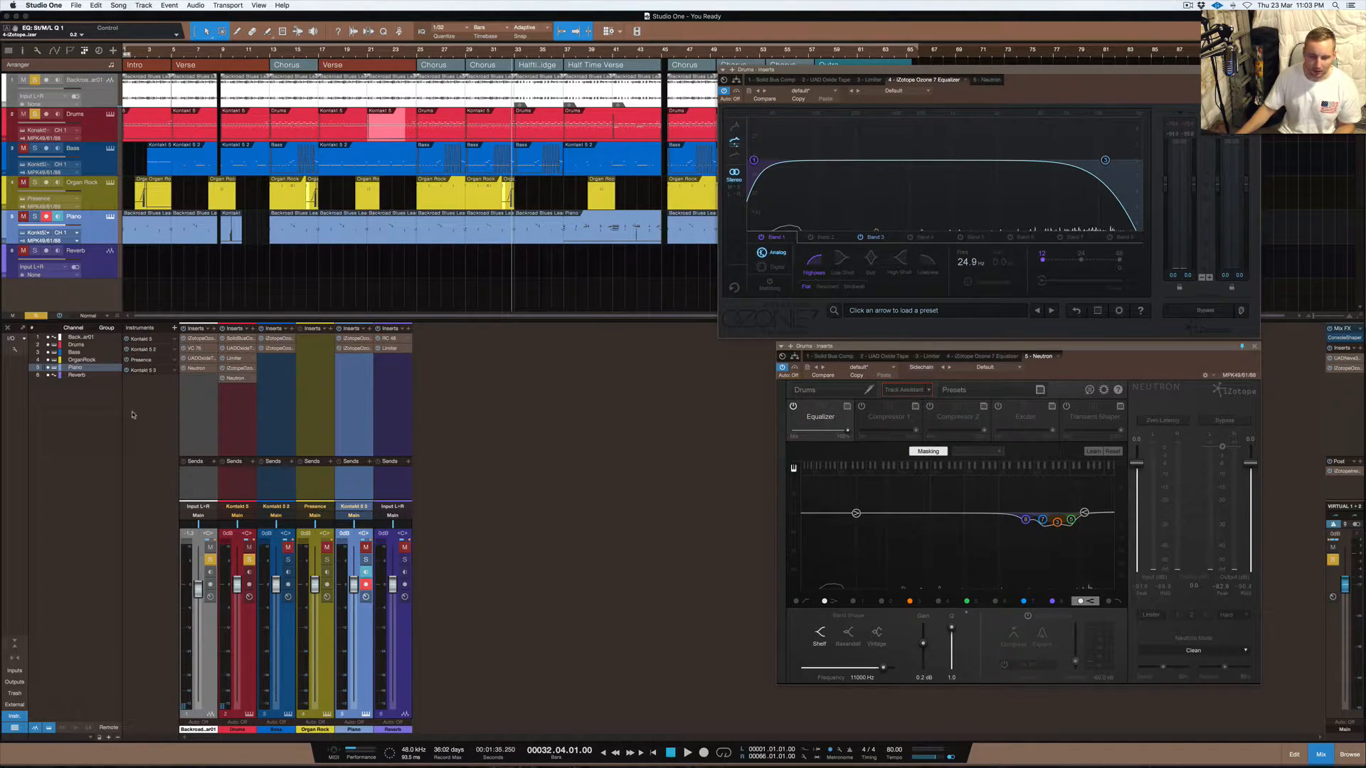
Open Neutron and the Ozone 7 Equalizer on the lead guitar channel, and line them up side by side with the matching Drums windows
click(198, 369)
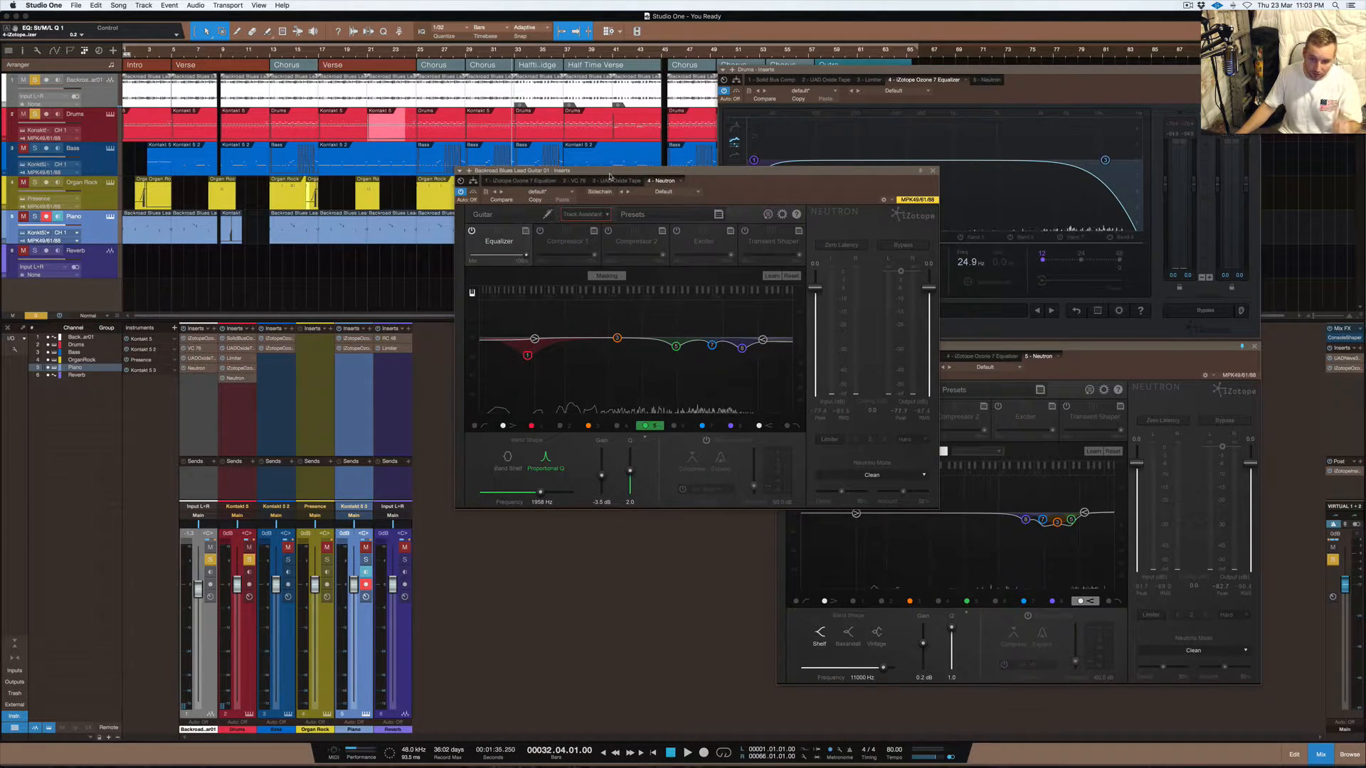
drag(618, 181, 331, 379)
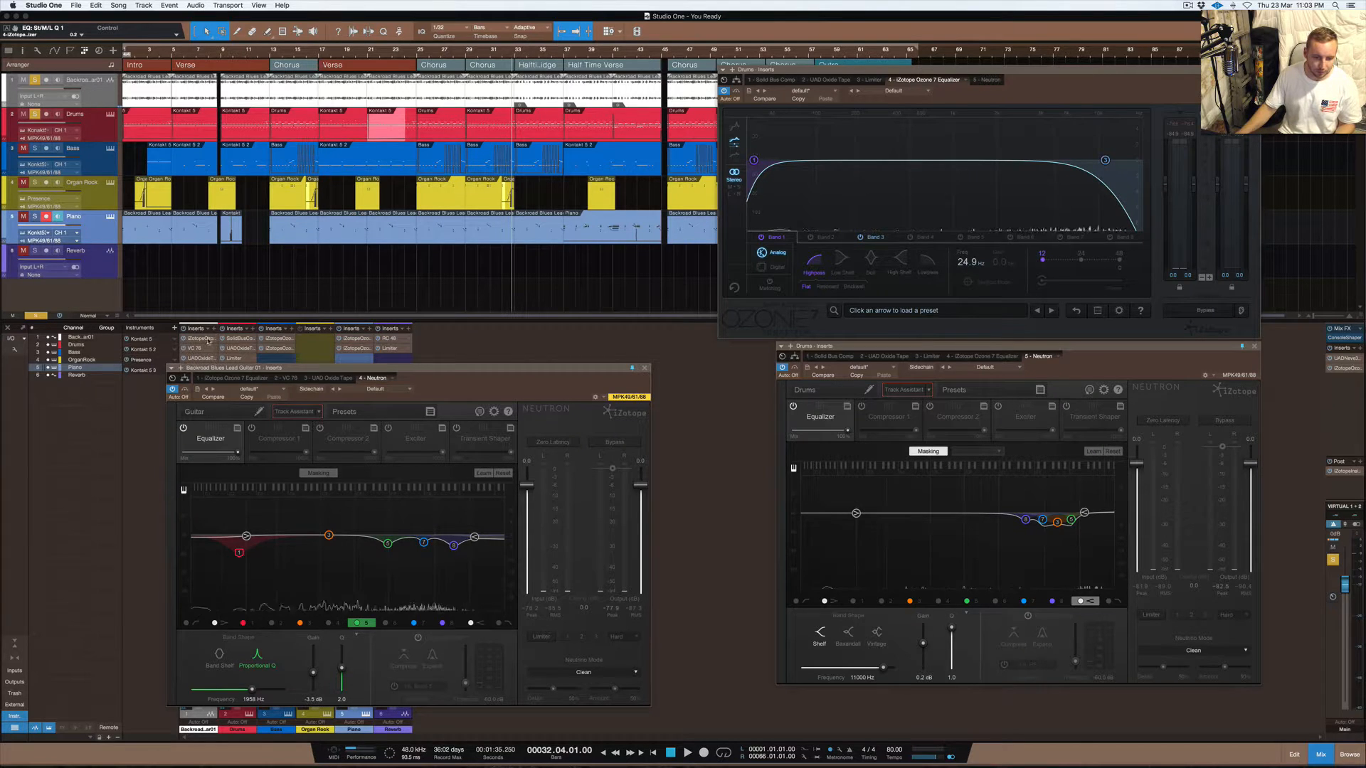
click(356, 347)
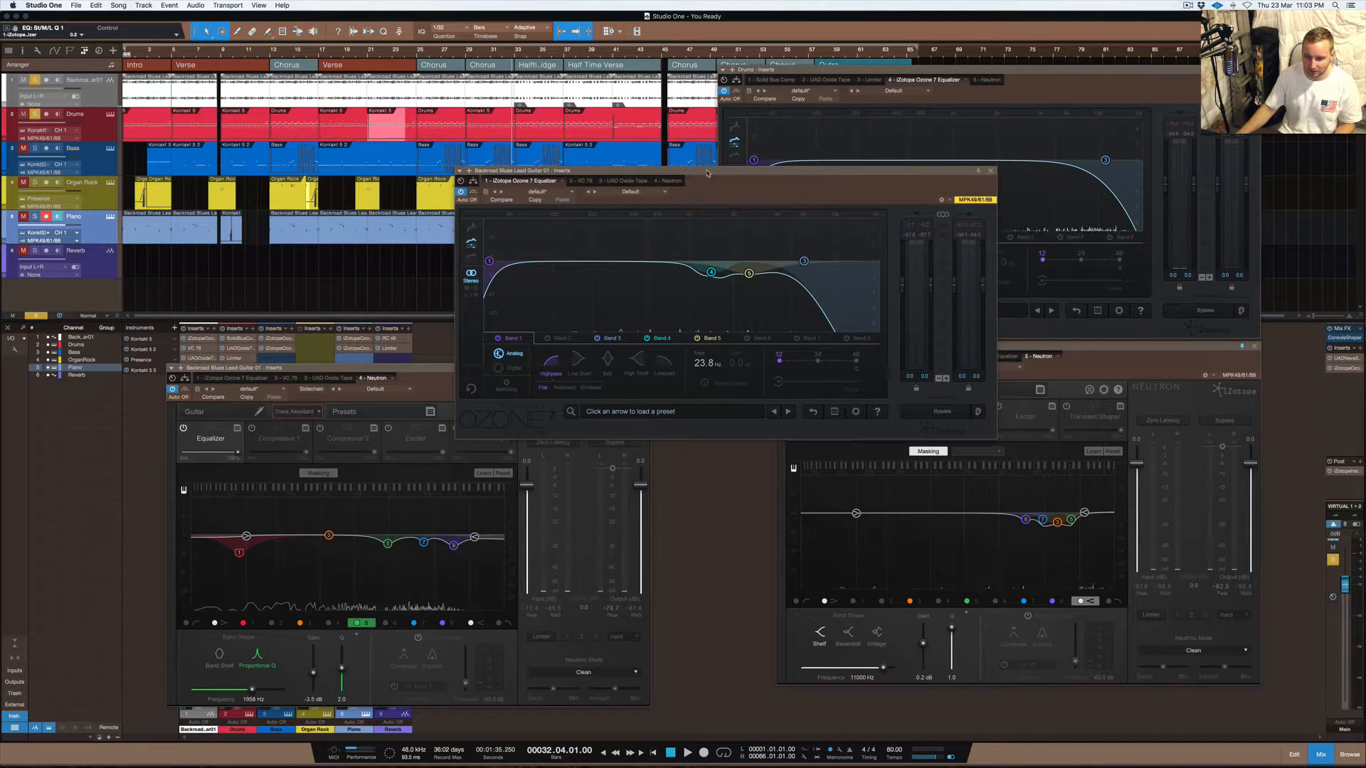
drag(720, 170, 375, 94)
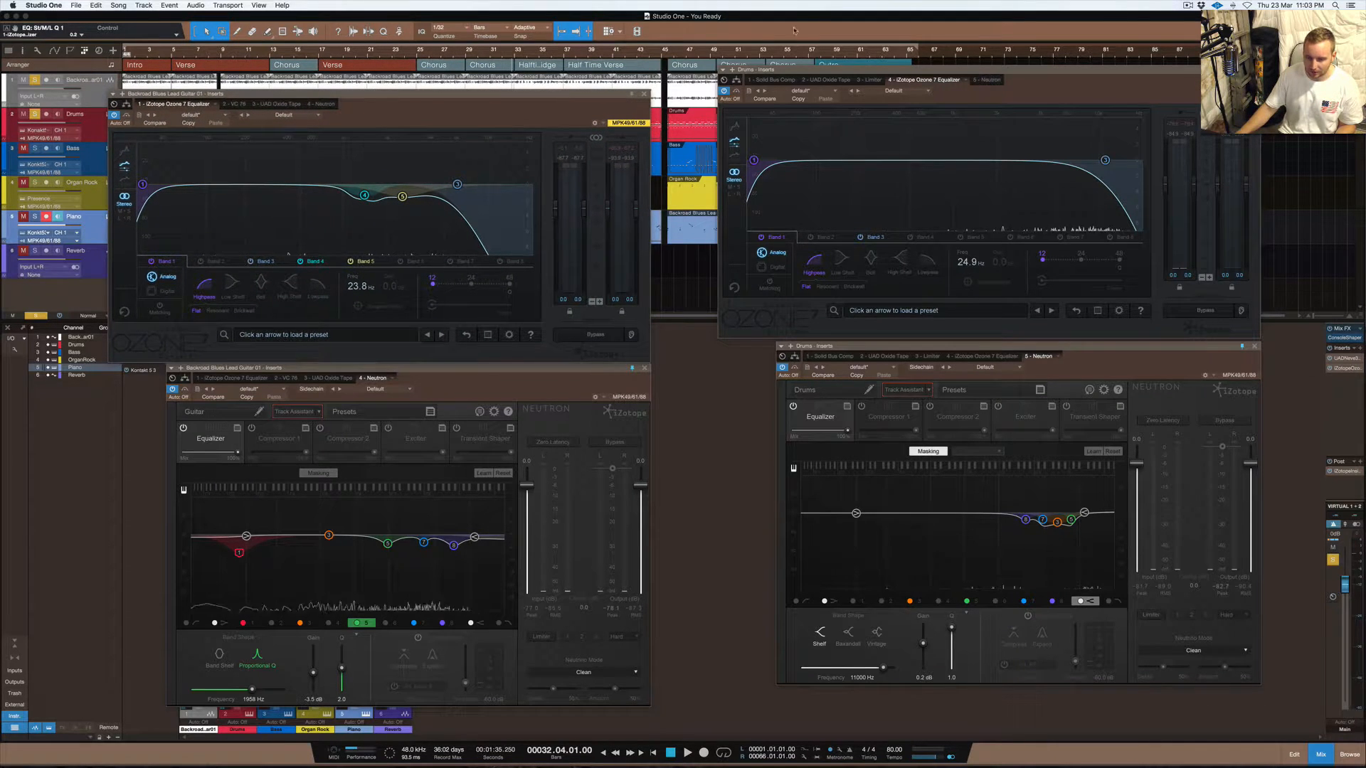
drag(960, 348, 903, 368)
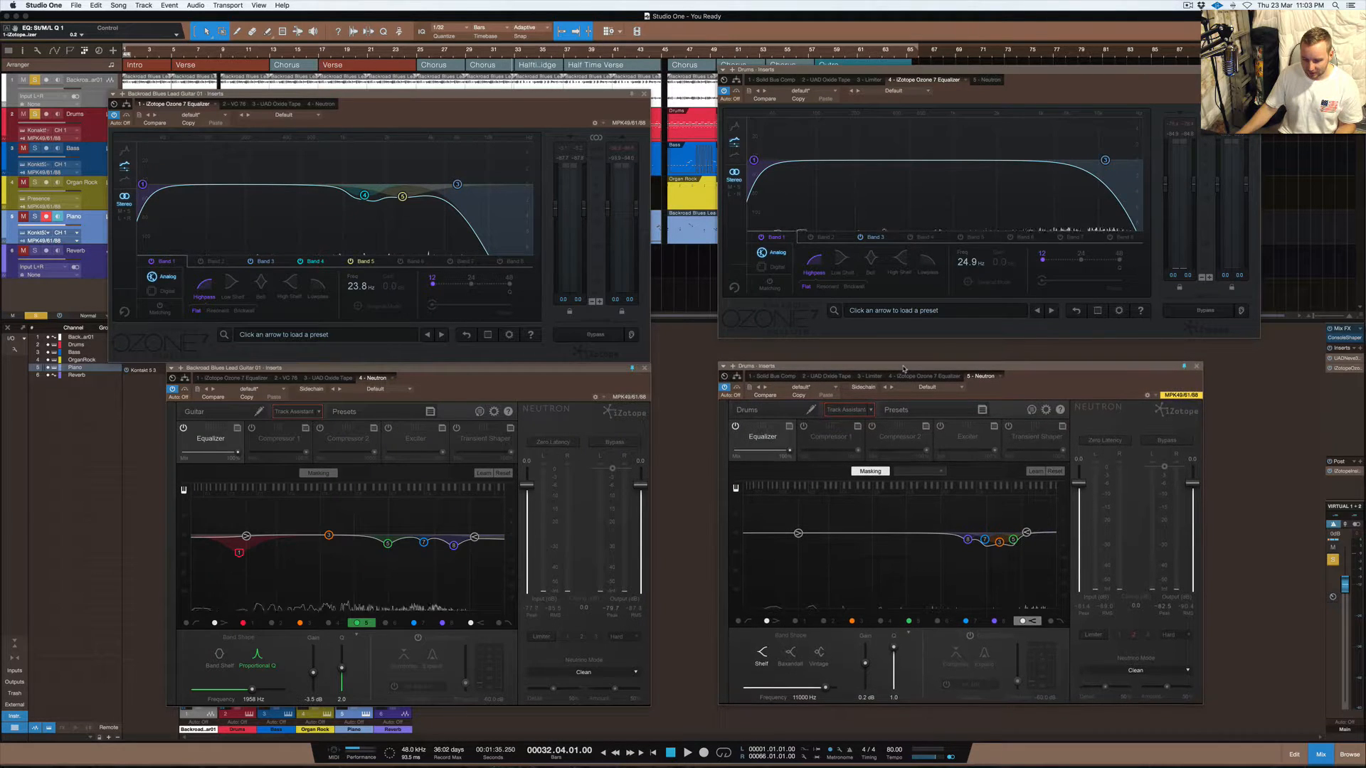
drag(995, 77, 994, 94)
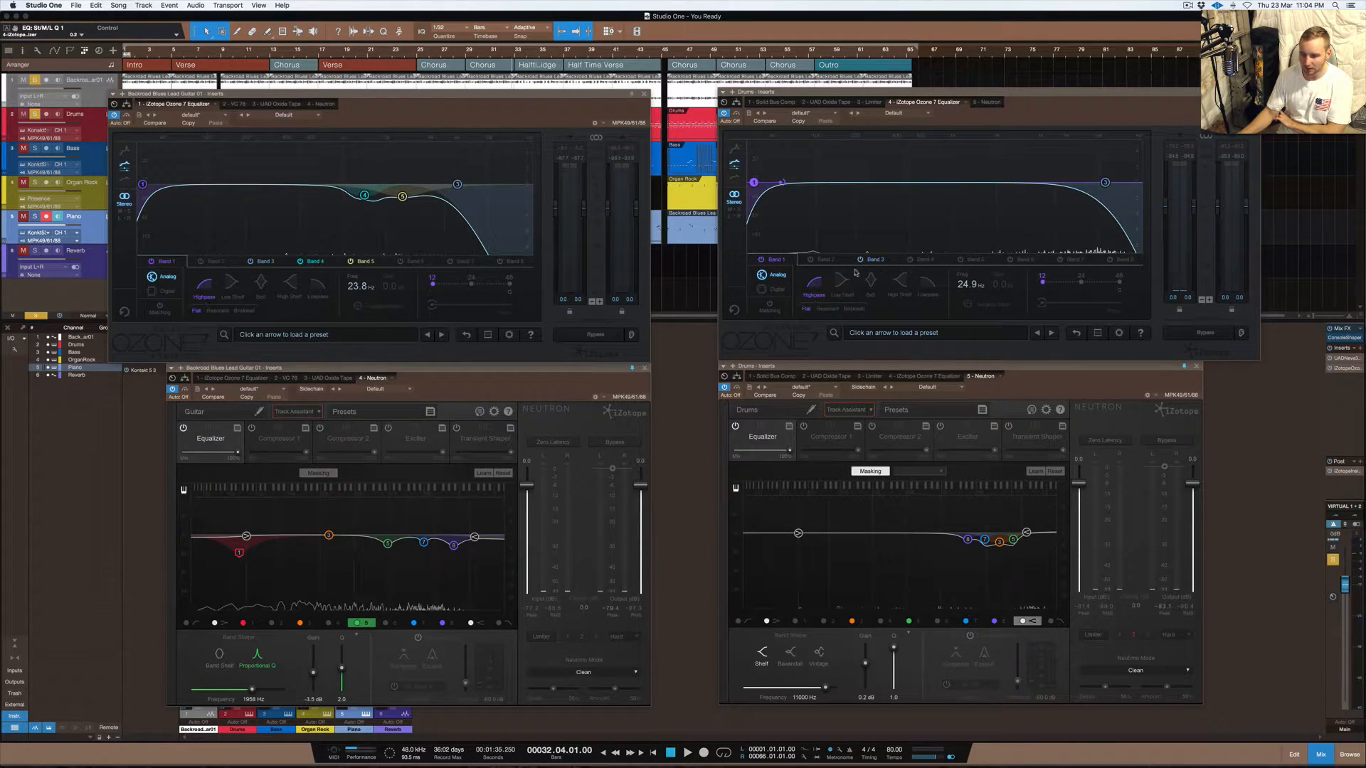
Inspect the lead guitar's Ozone high-pass in Band 1 and the Drums' Ozone low-pass in Band 3
click(167, 264)
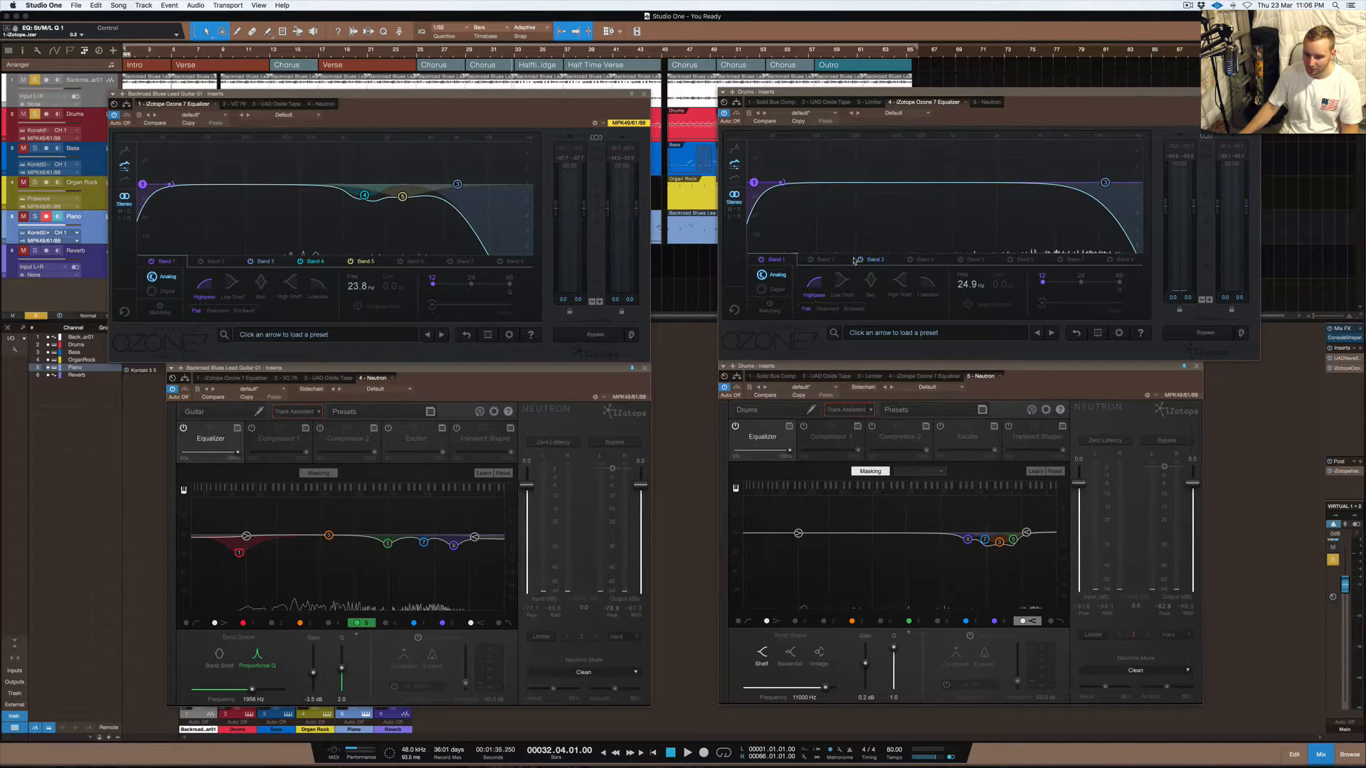
click(889, 263)
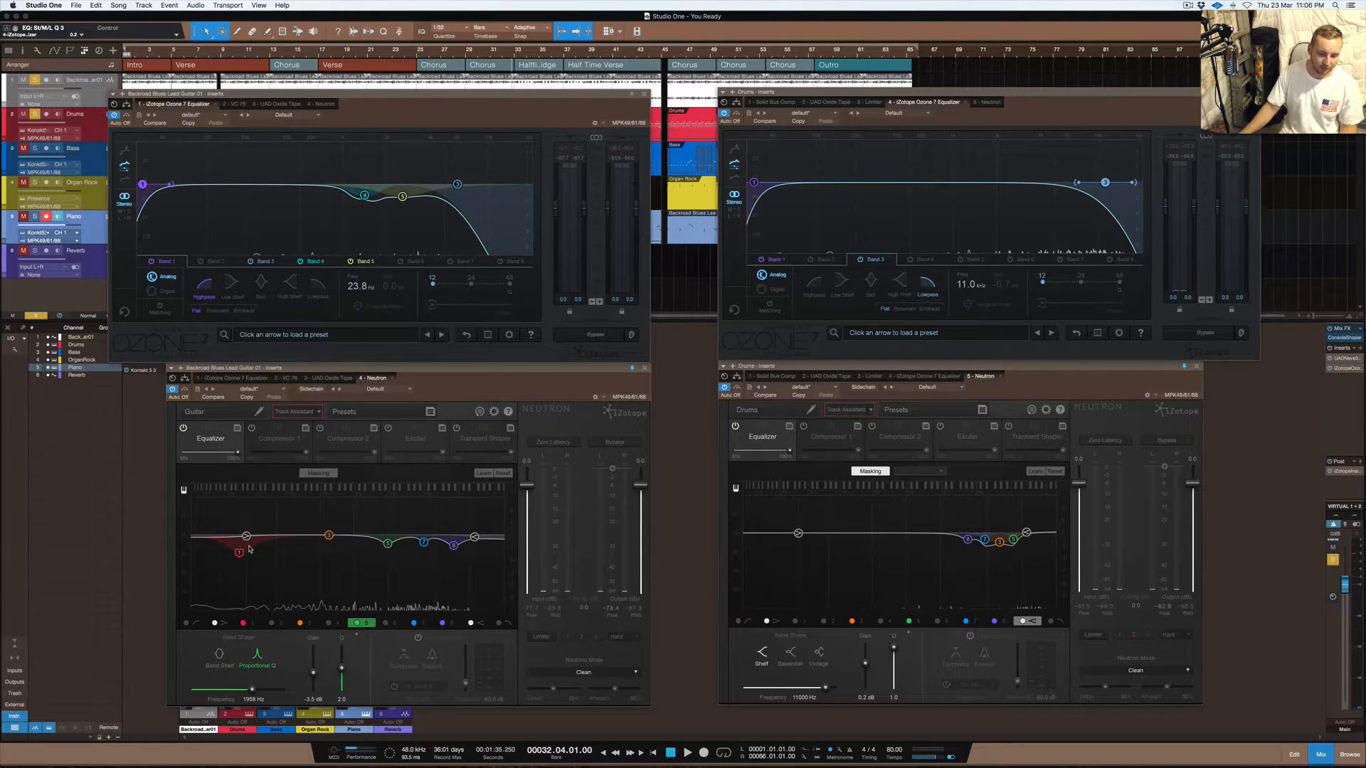
click(390, 369)
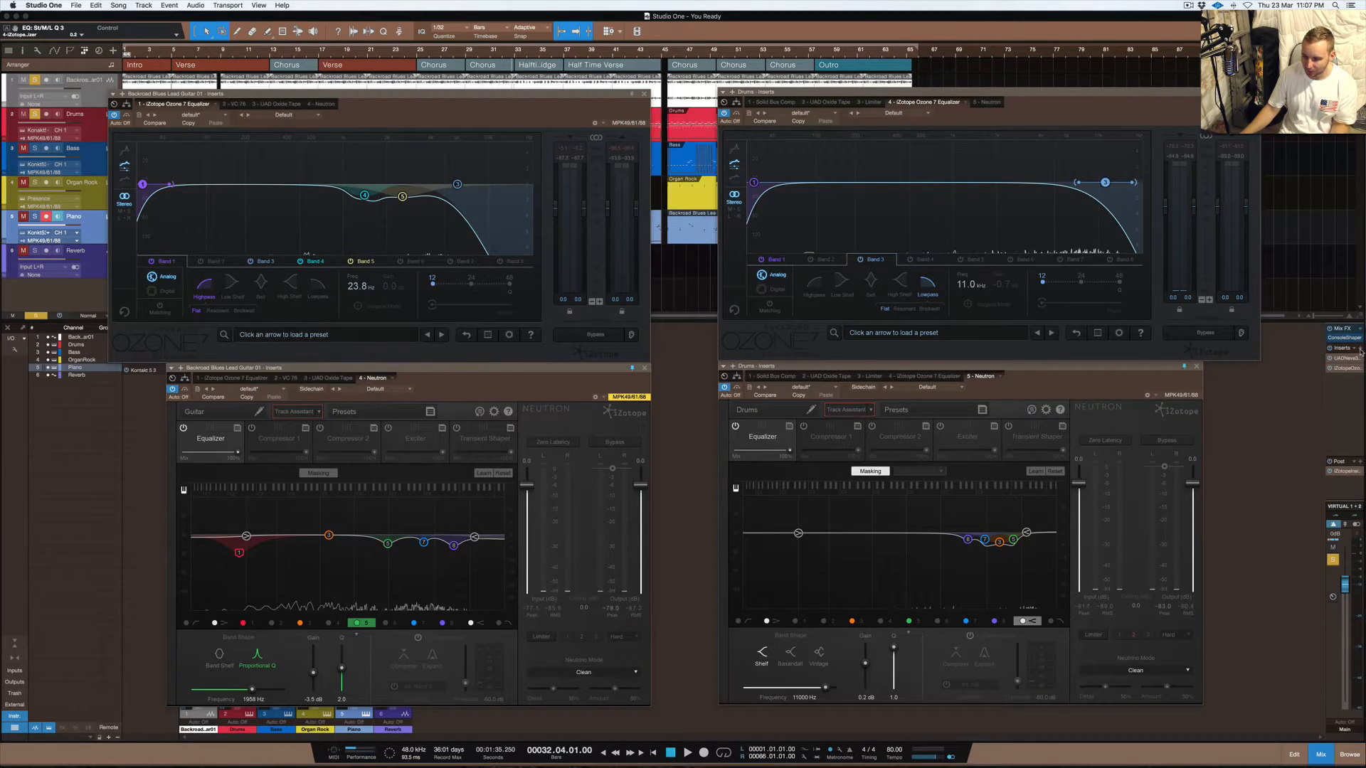
Browse the main output's insert plug-ins by vendor to TDR Nova under Tokyo Dawn Labs, and dismiss the list without inserting anything
click(1341, 372)
click(1278, 500)
click(1273, 501)
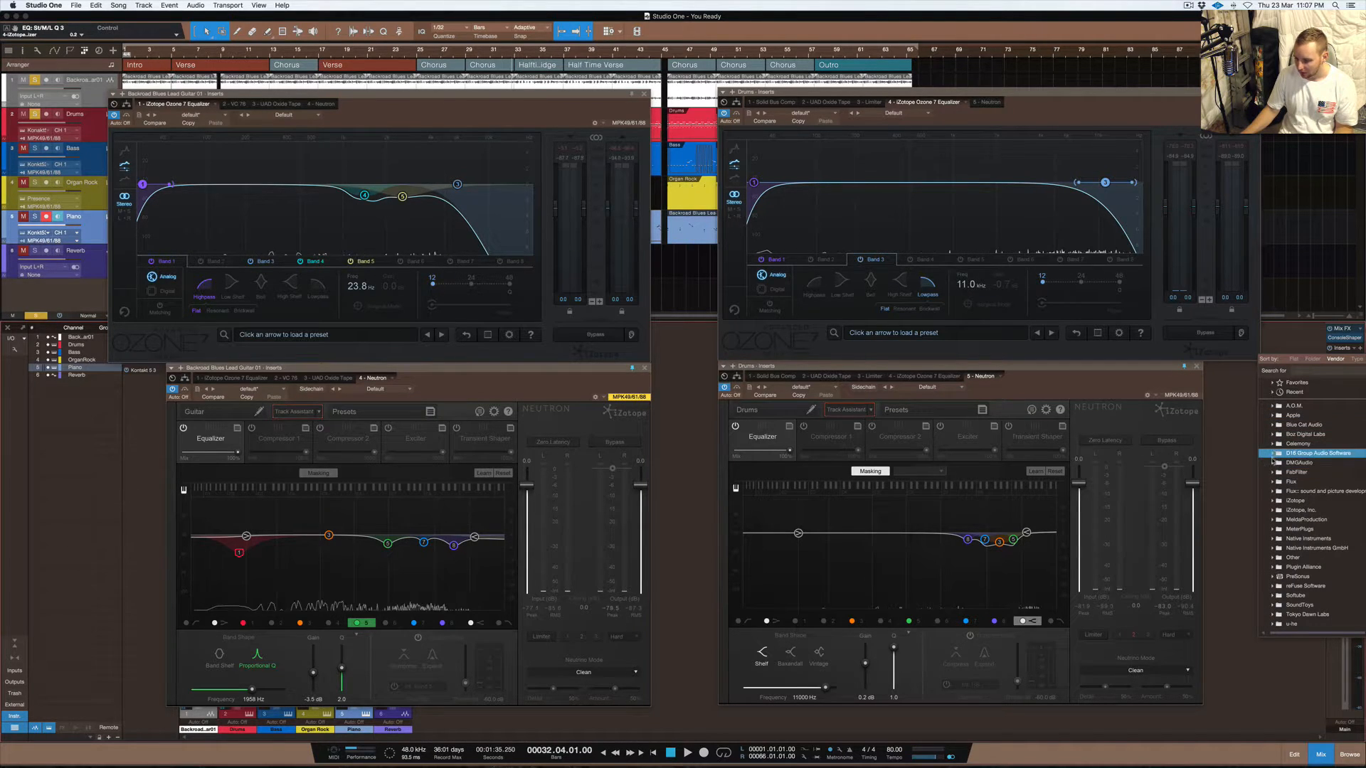
click(1278, 613)
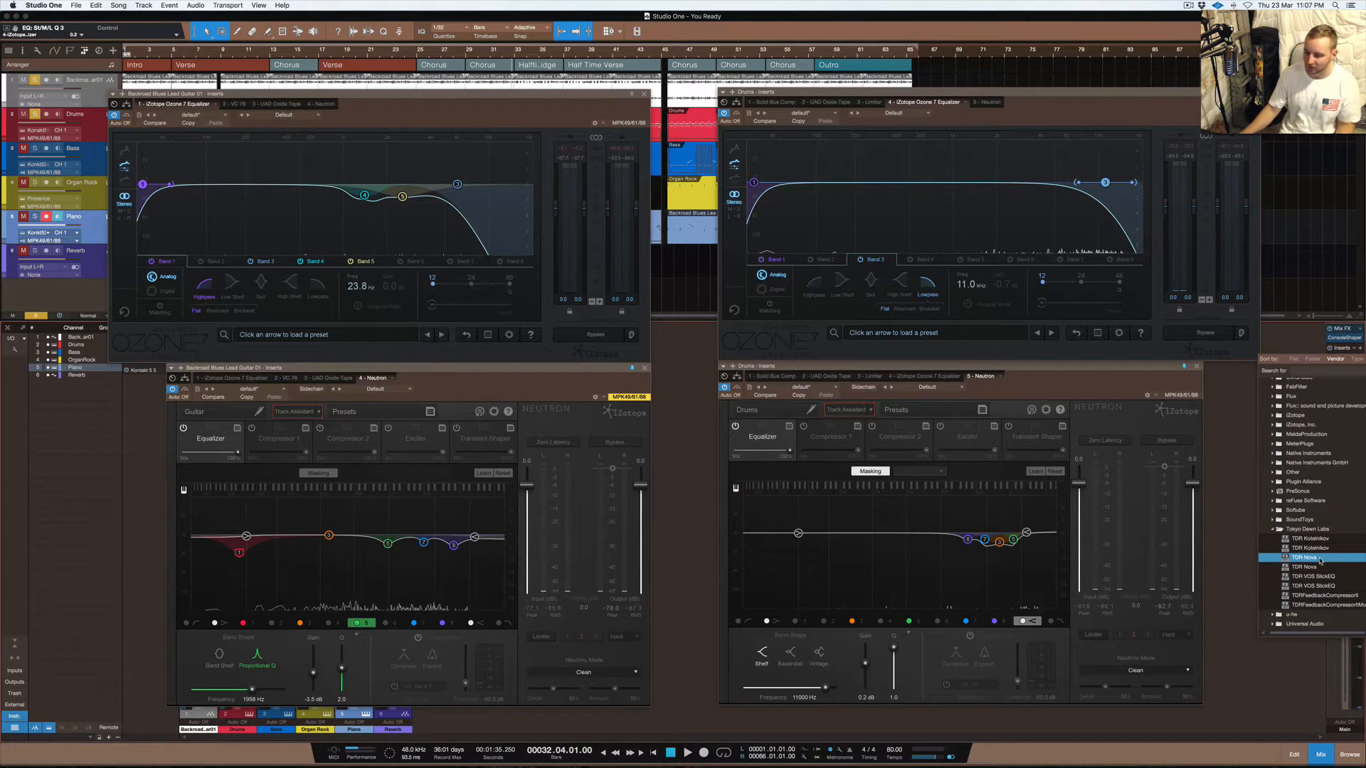
click(1231, 434)
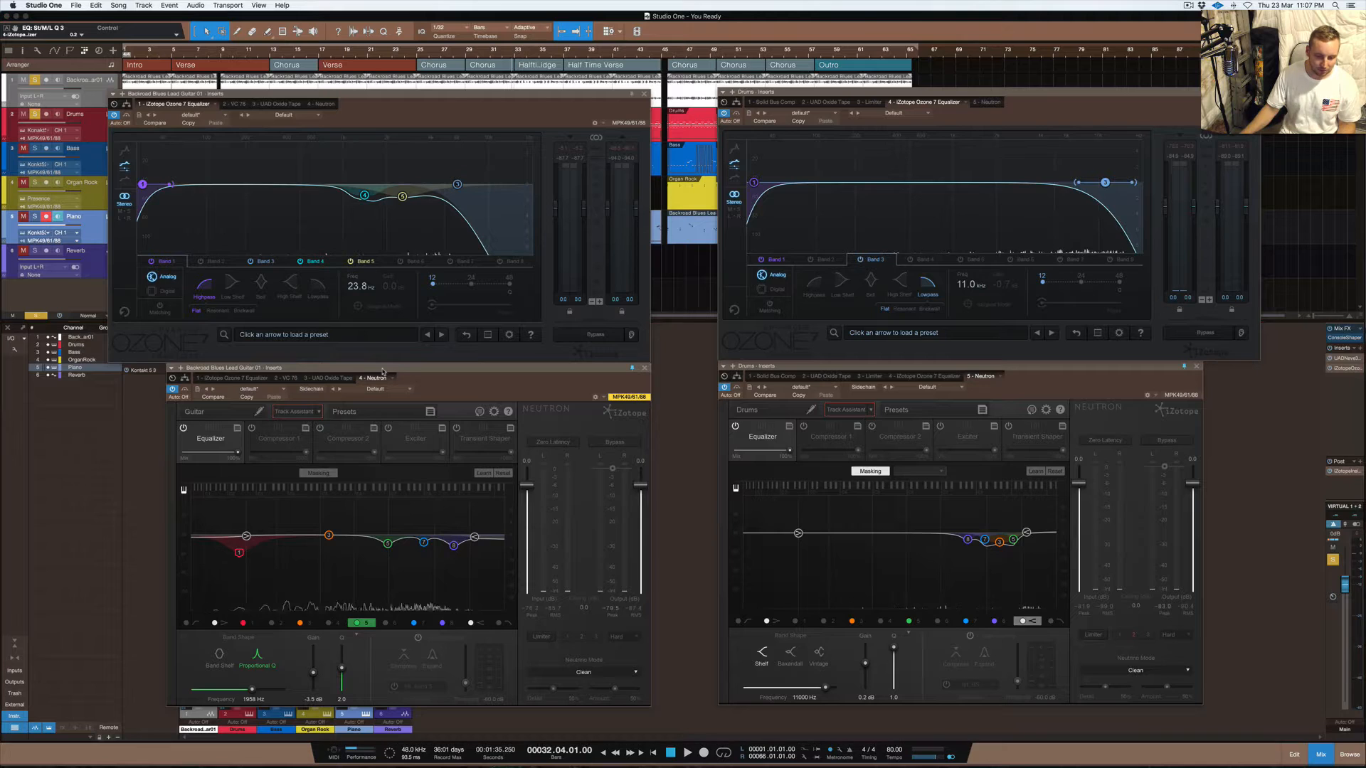
Examine bands 8, 7, 5 and 1 and the low shelf of the lead guitar's Neutron equalizer
click(454, 546)
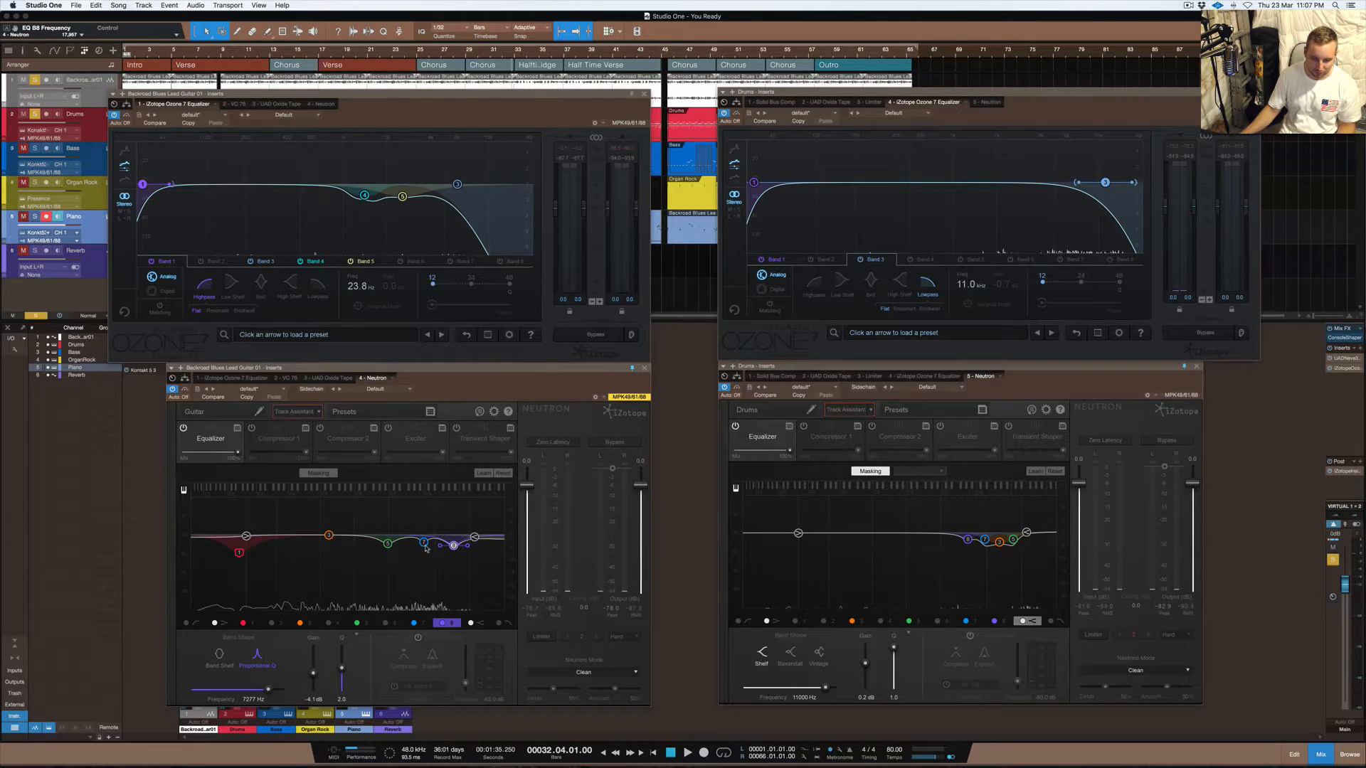
click(424, 544)
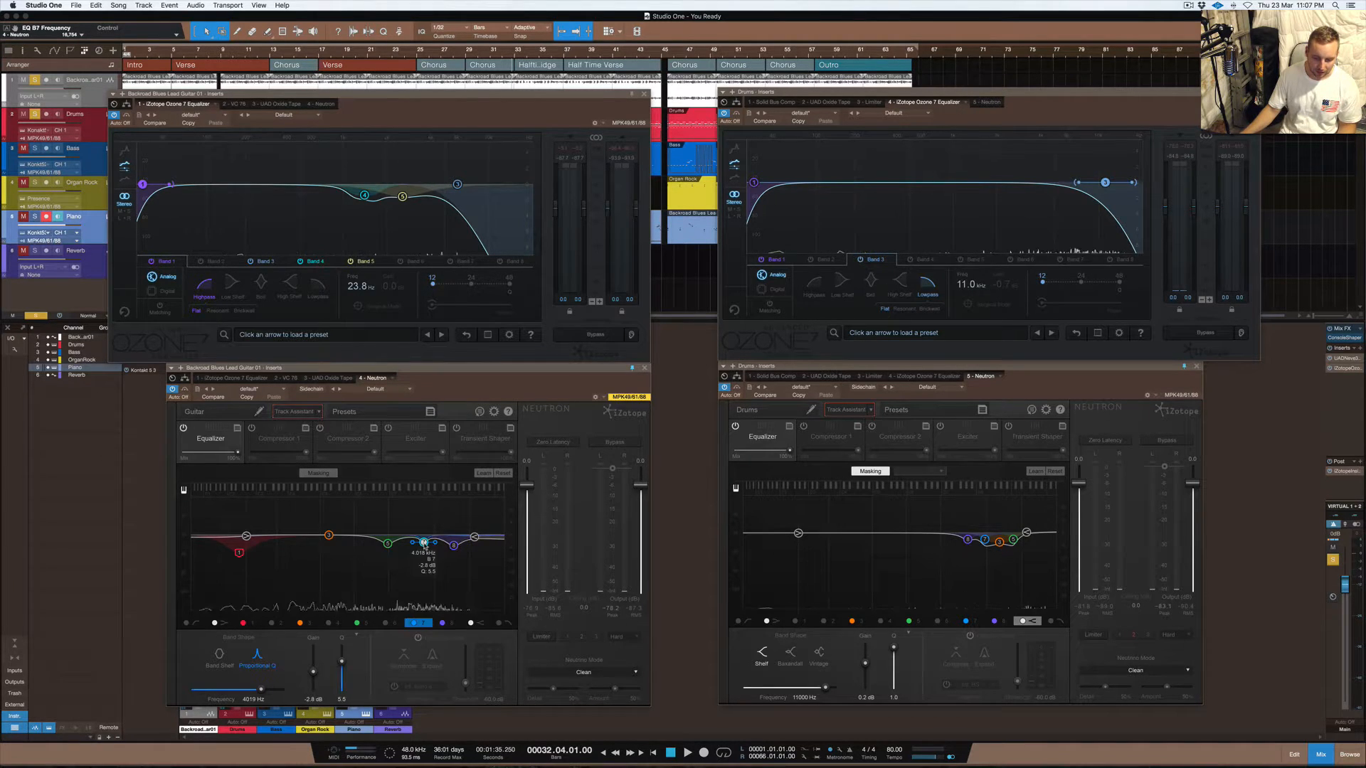
click(387, 544)
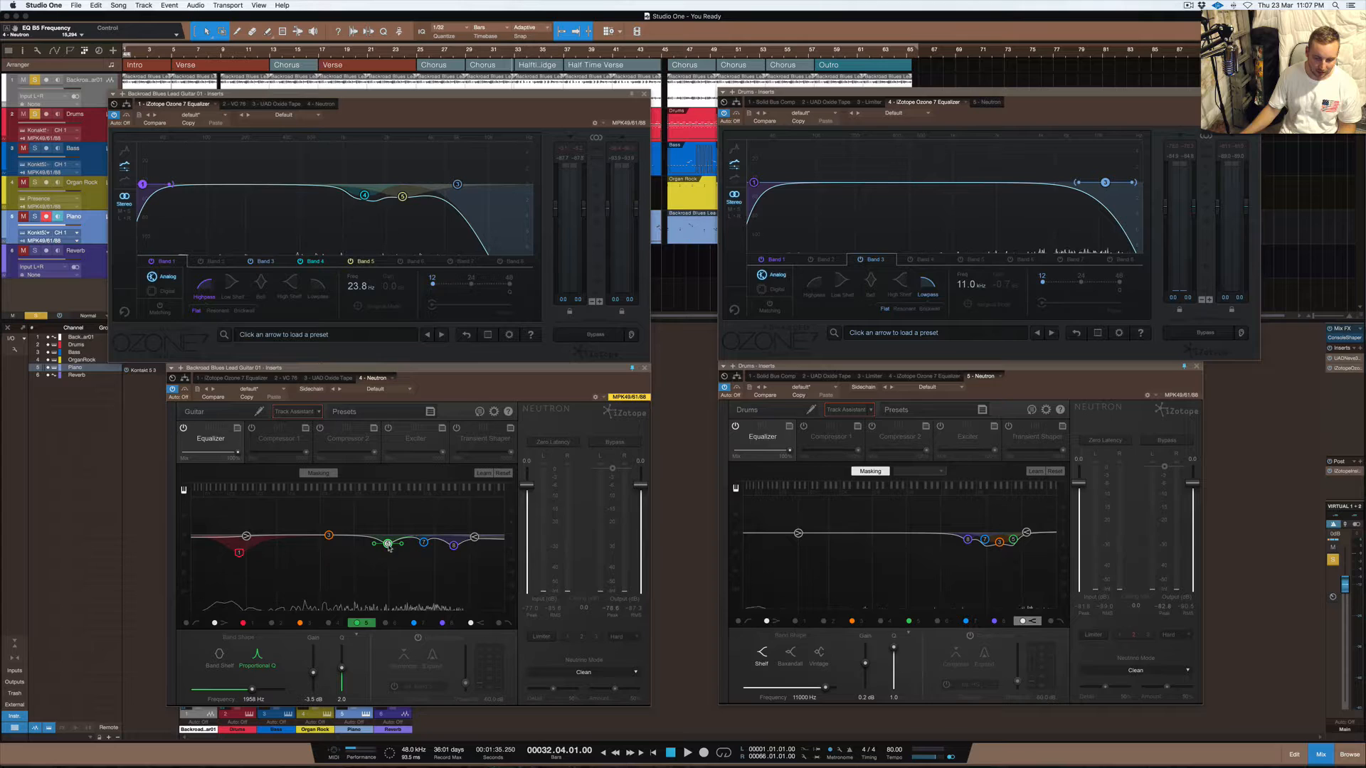
click(240, 554)
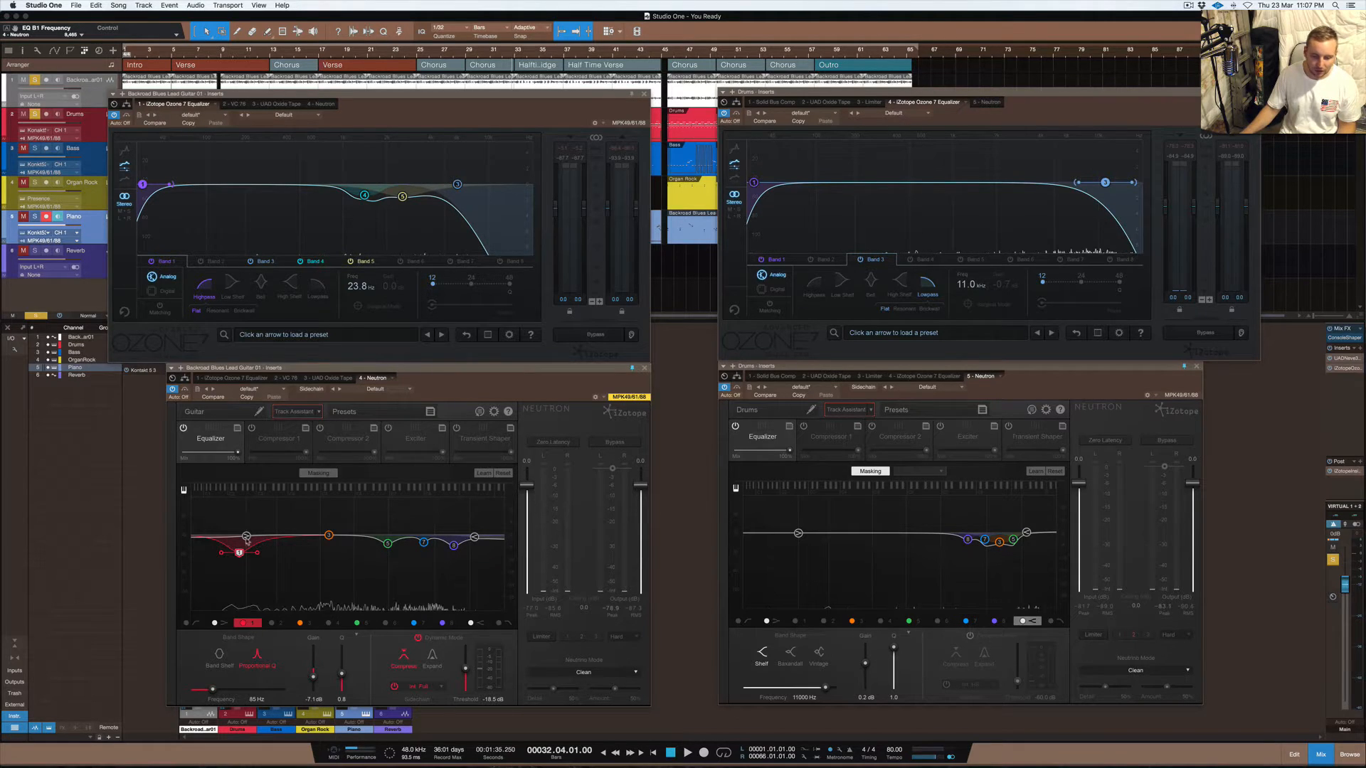
click(246, 537)
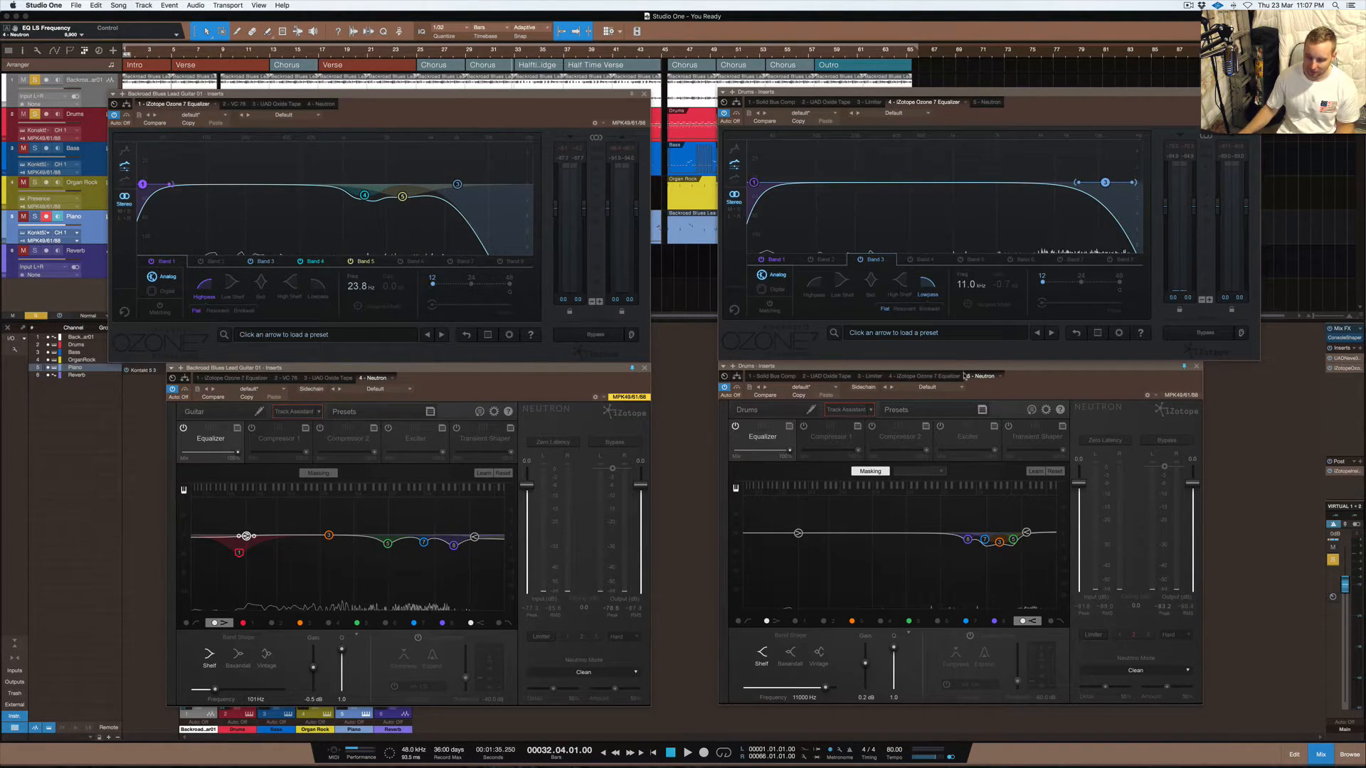
Examine bands 5, 3, 7 and 8 of the Drums' Neutron equalizer
click(1014, 540)
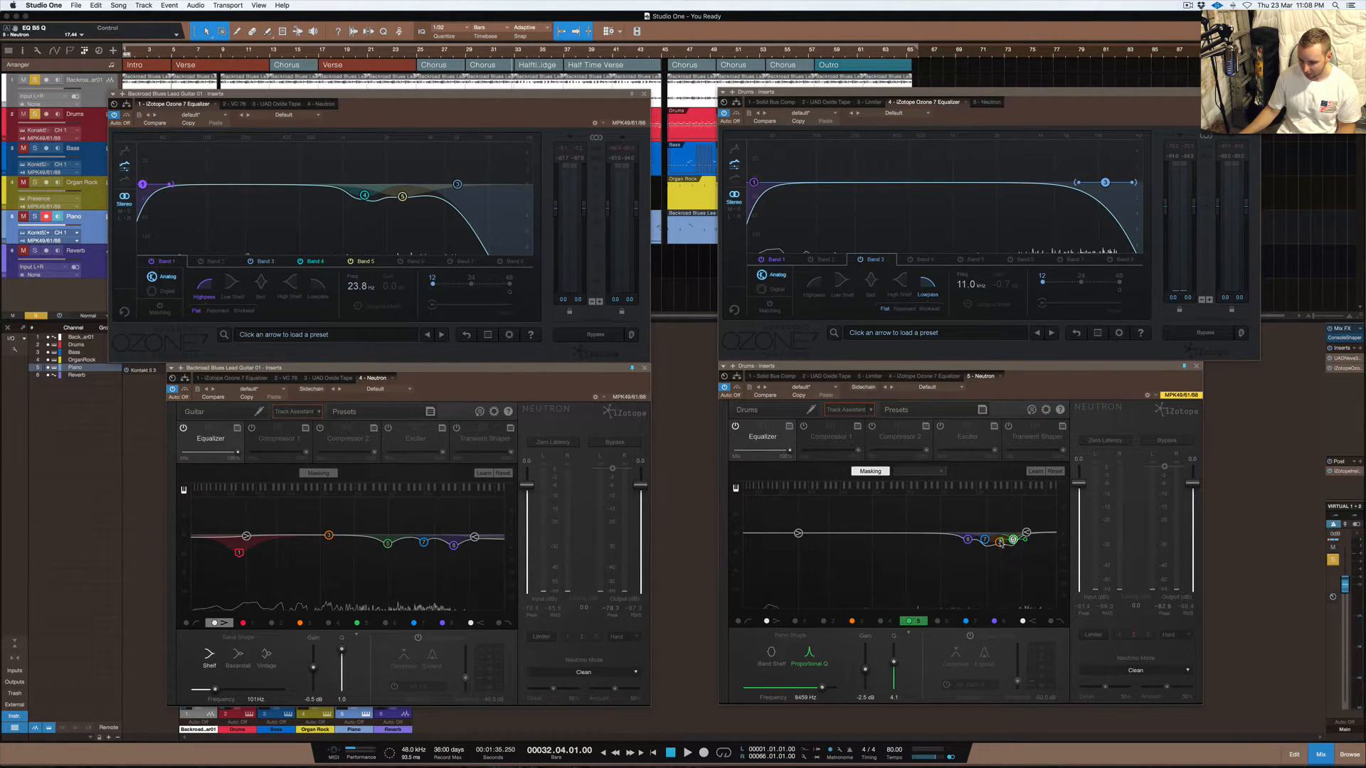
click(999, 543)
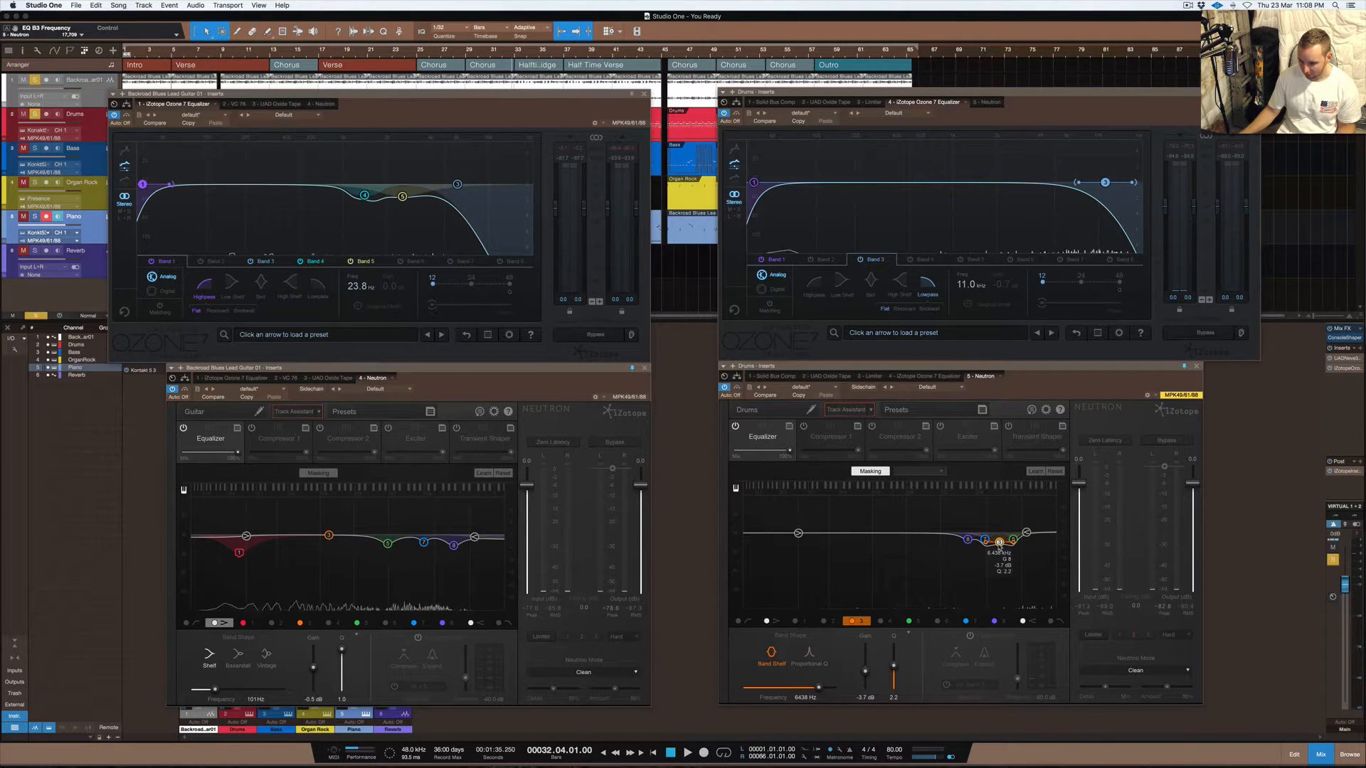
click(985, 541)
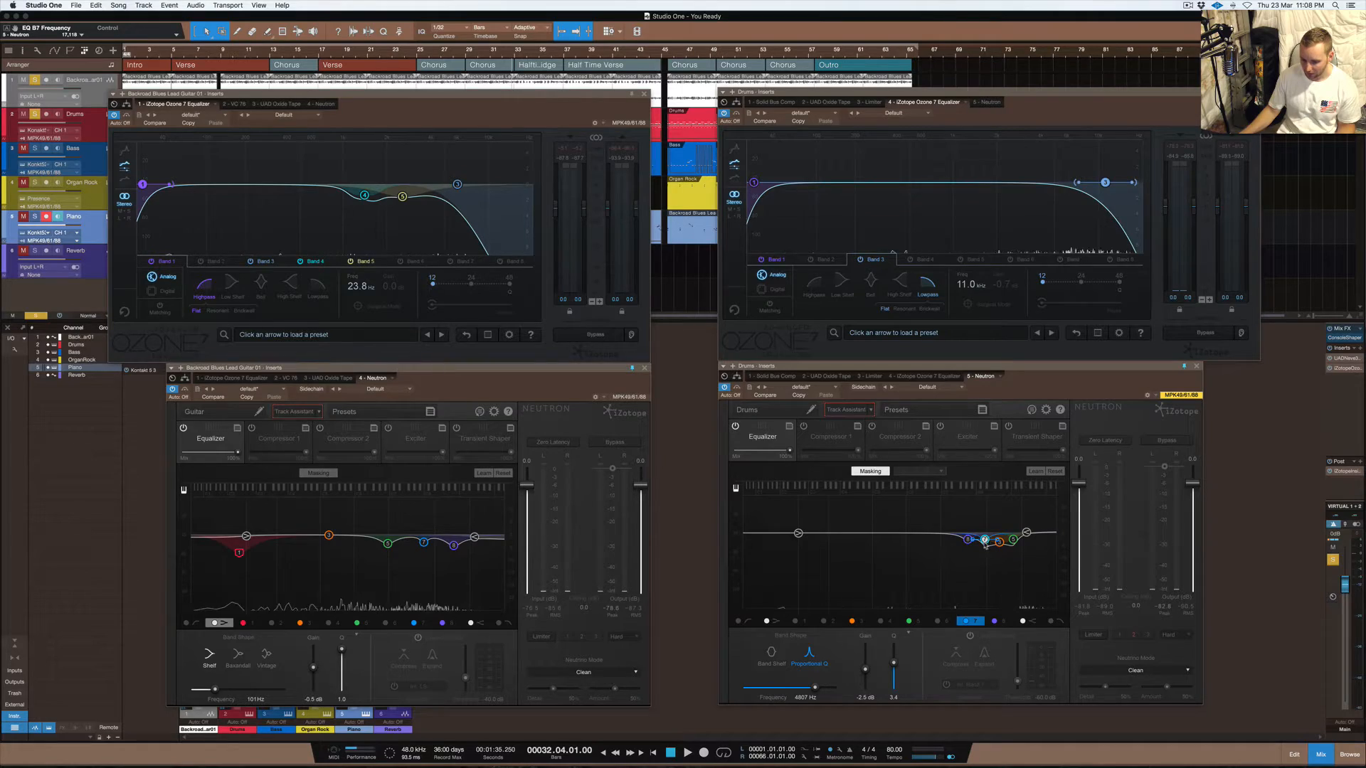
key(ctrl+Up)
click(913, 570)
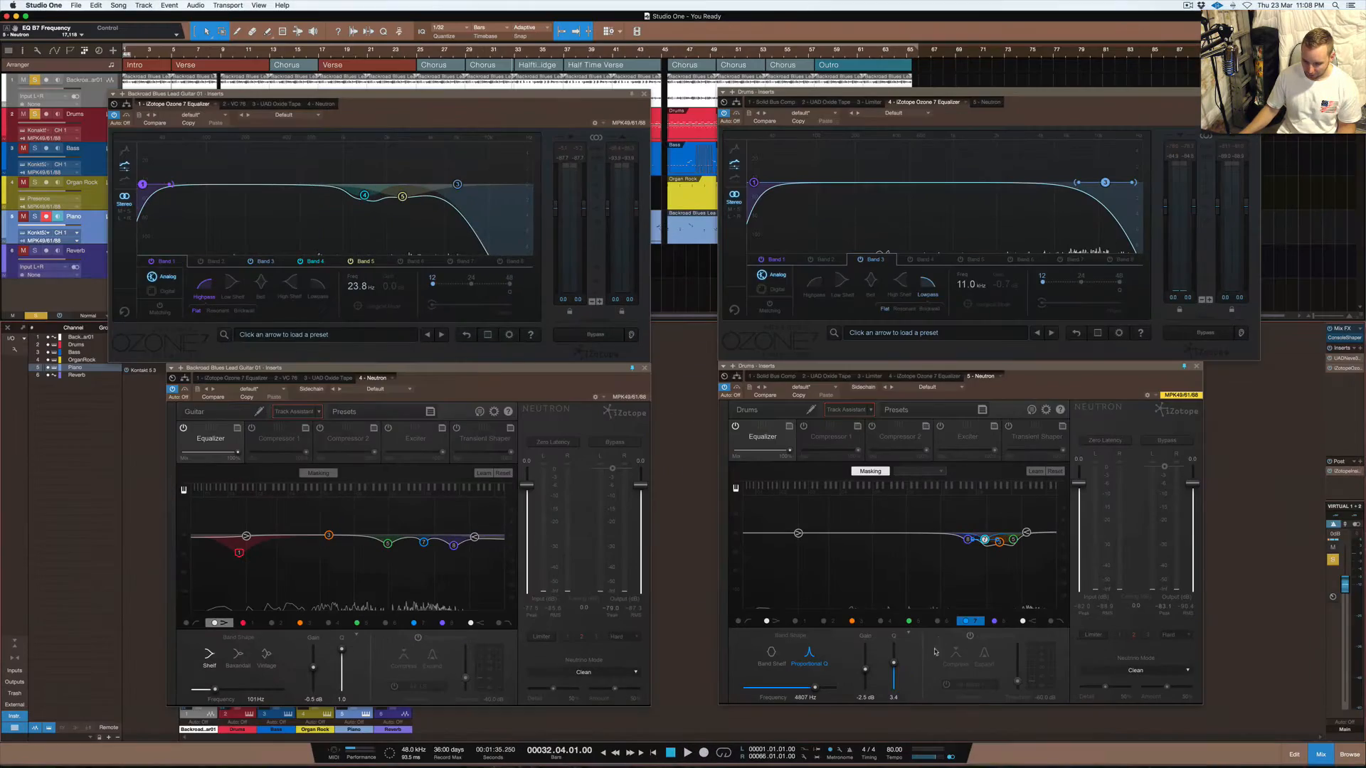
click(967, 541)
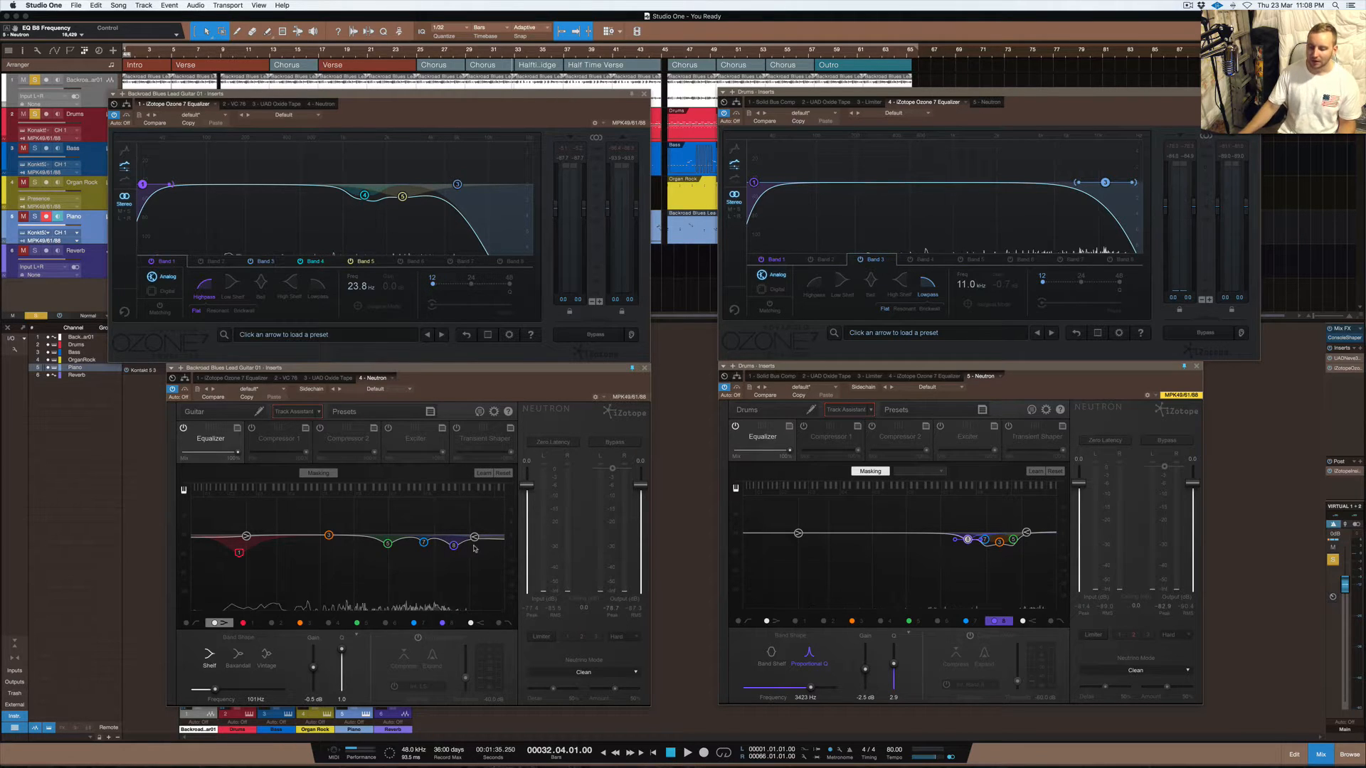
Switch Masking off and back on in the Drums' Neutron, and enable Masking against Drums in the lead guitar's Neutron
click(870, 471)
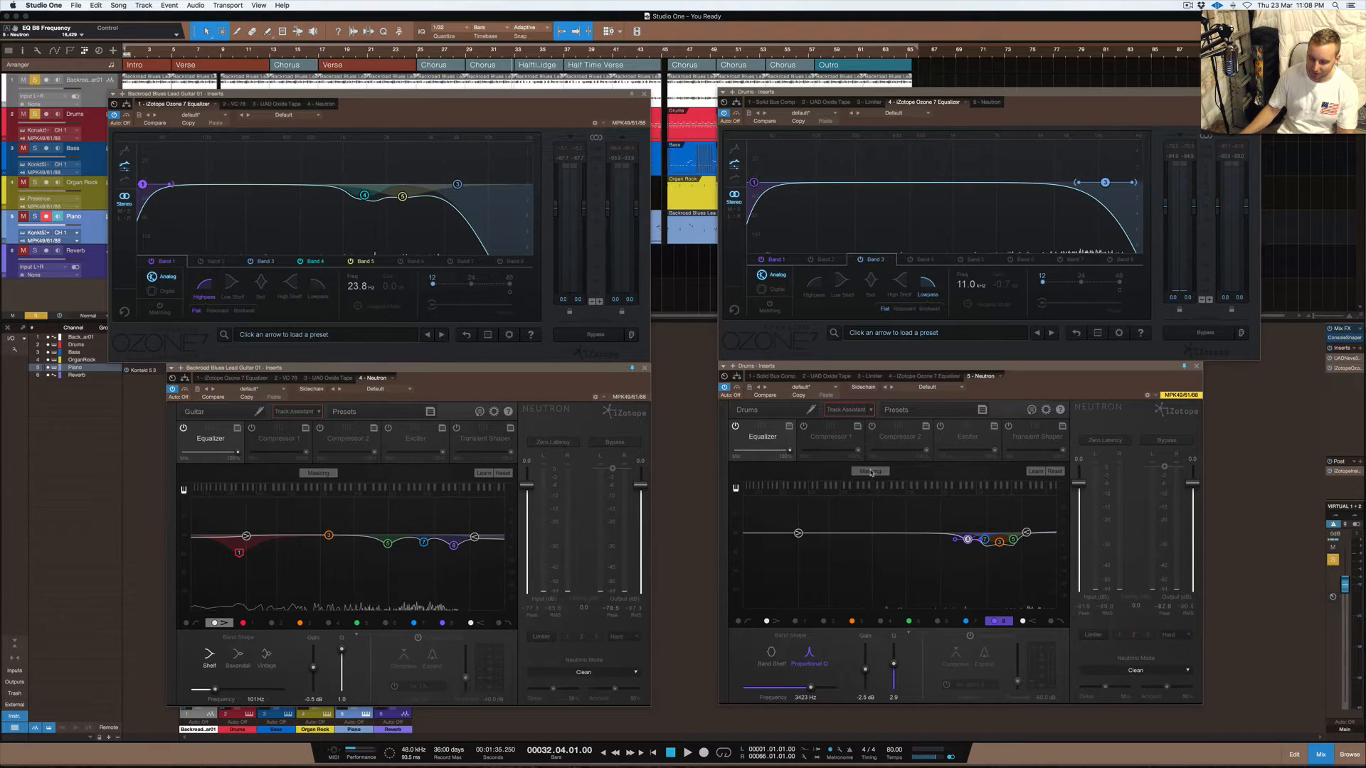
click(875, 472)
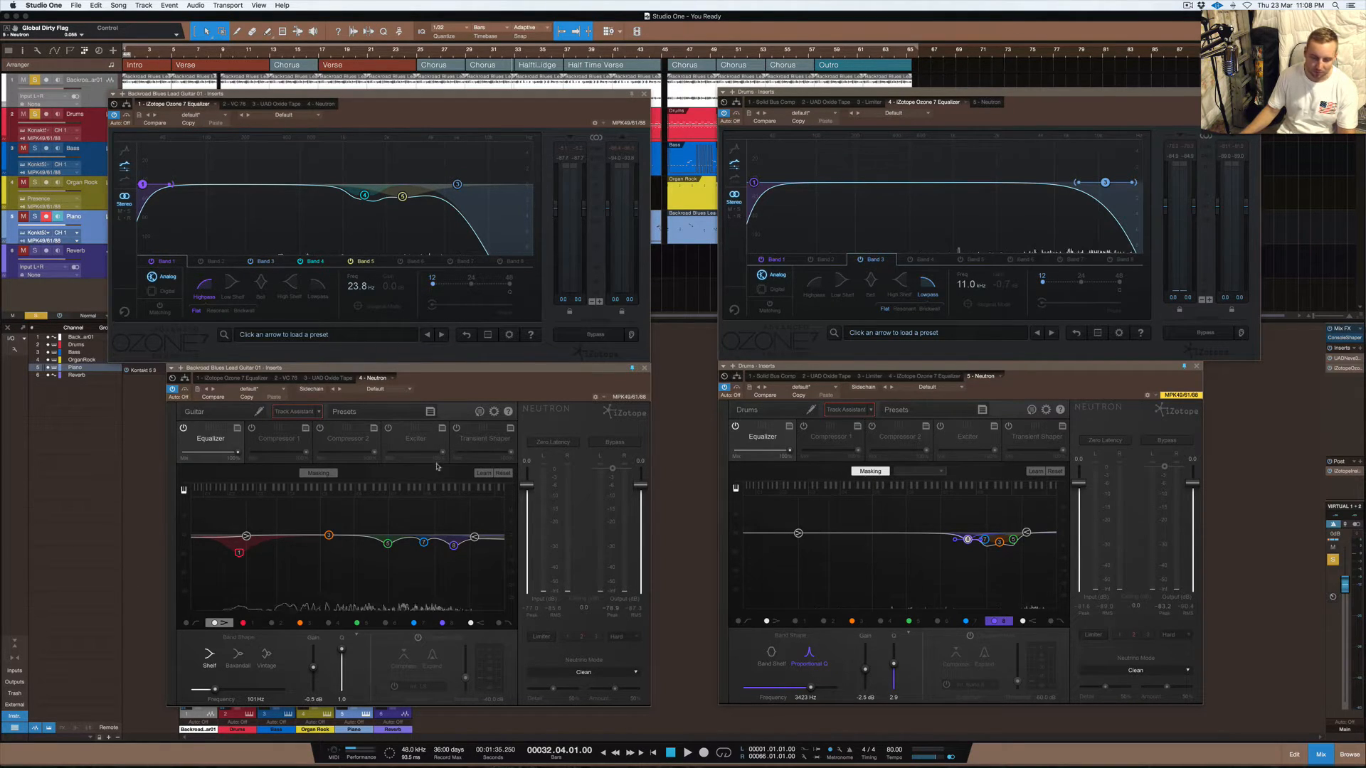
click(318, 473)
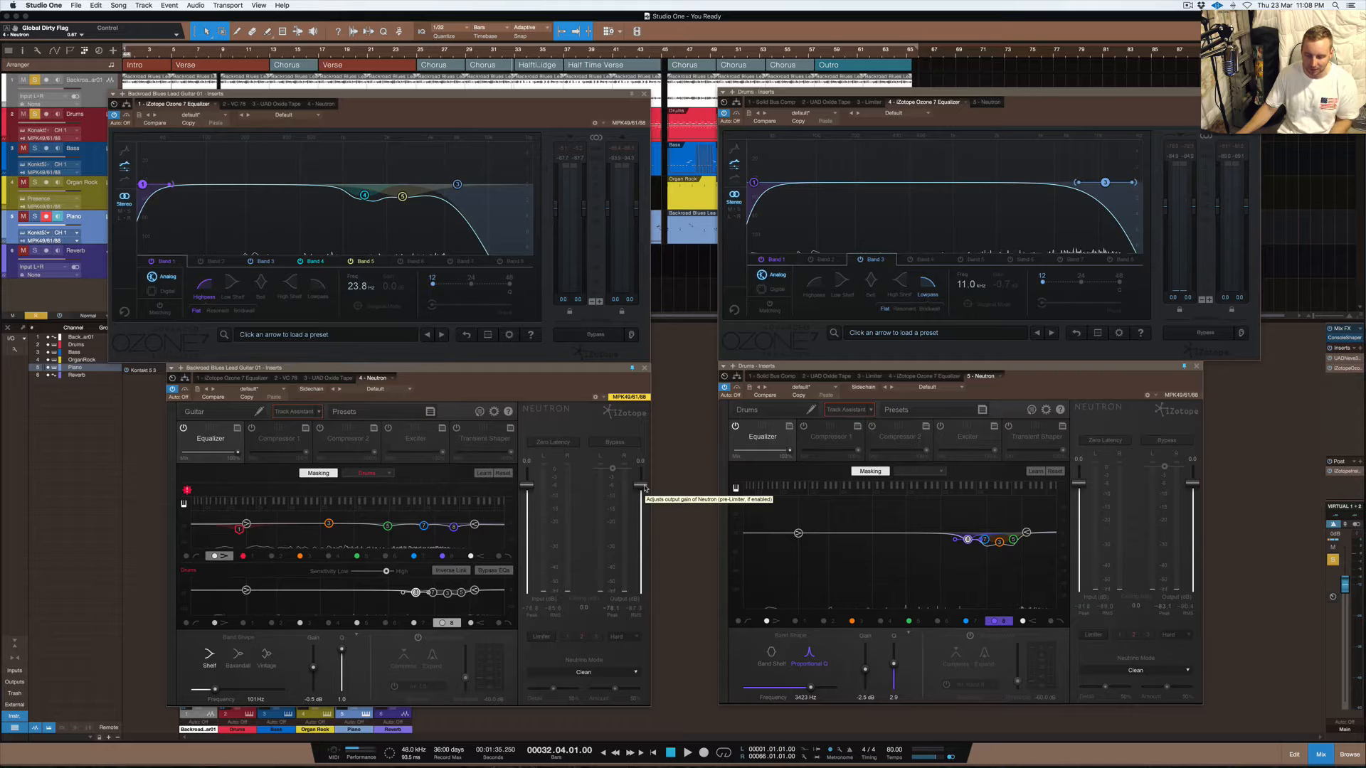
key(space)
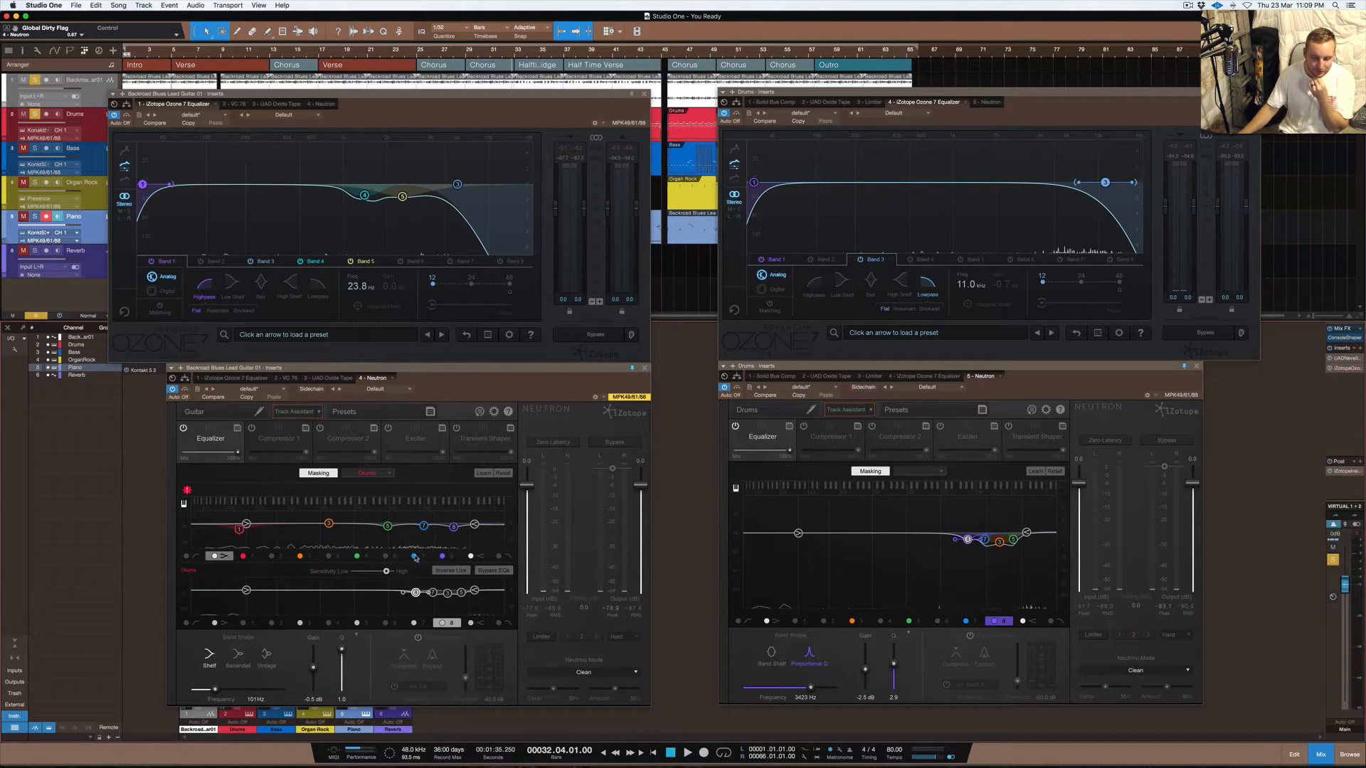
Close the lead guitar's Neutron and Ozone 7 Equalizer windows
click(644, 367)
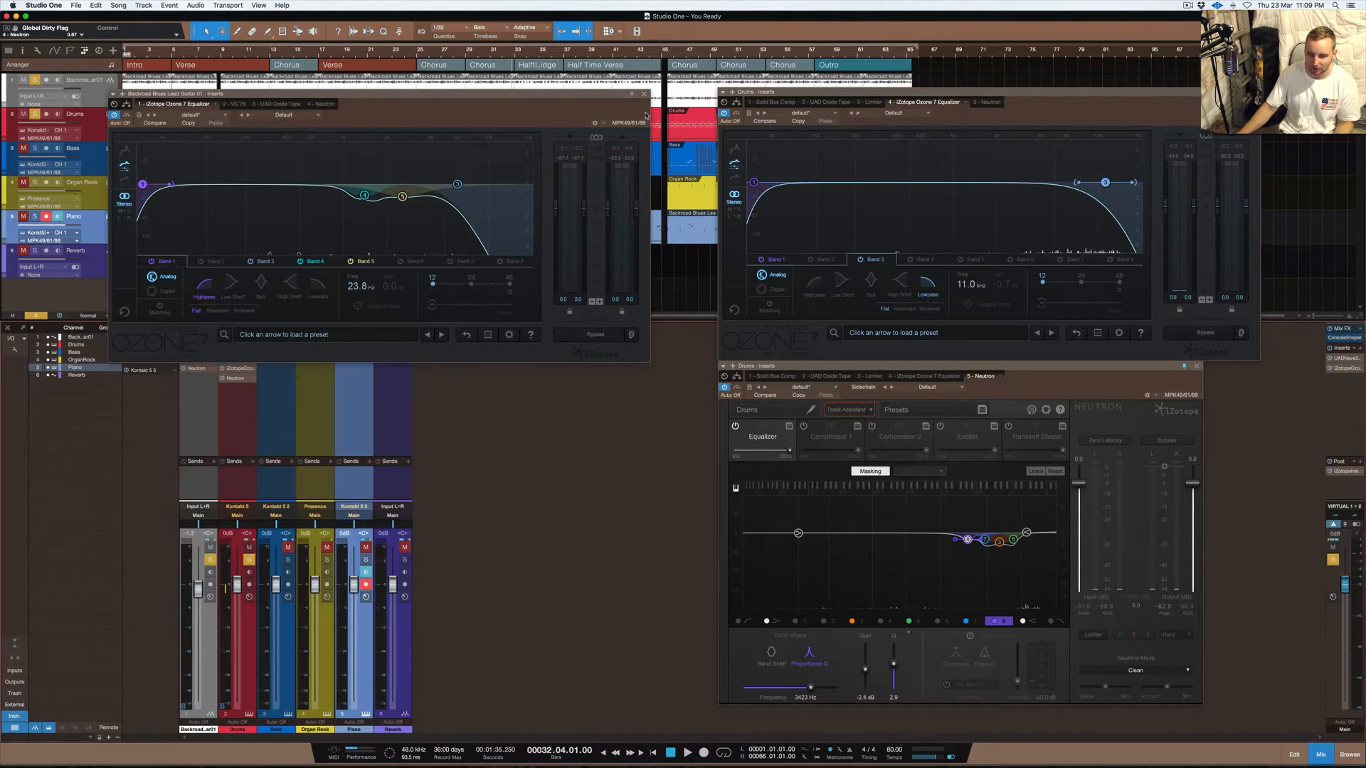
click(644, 93)
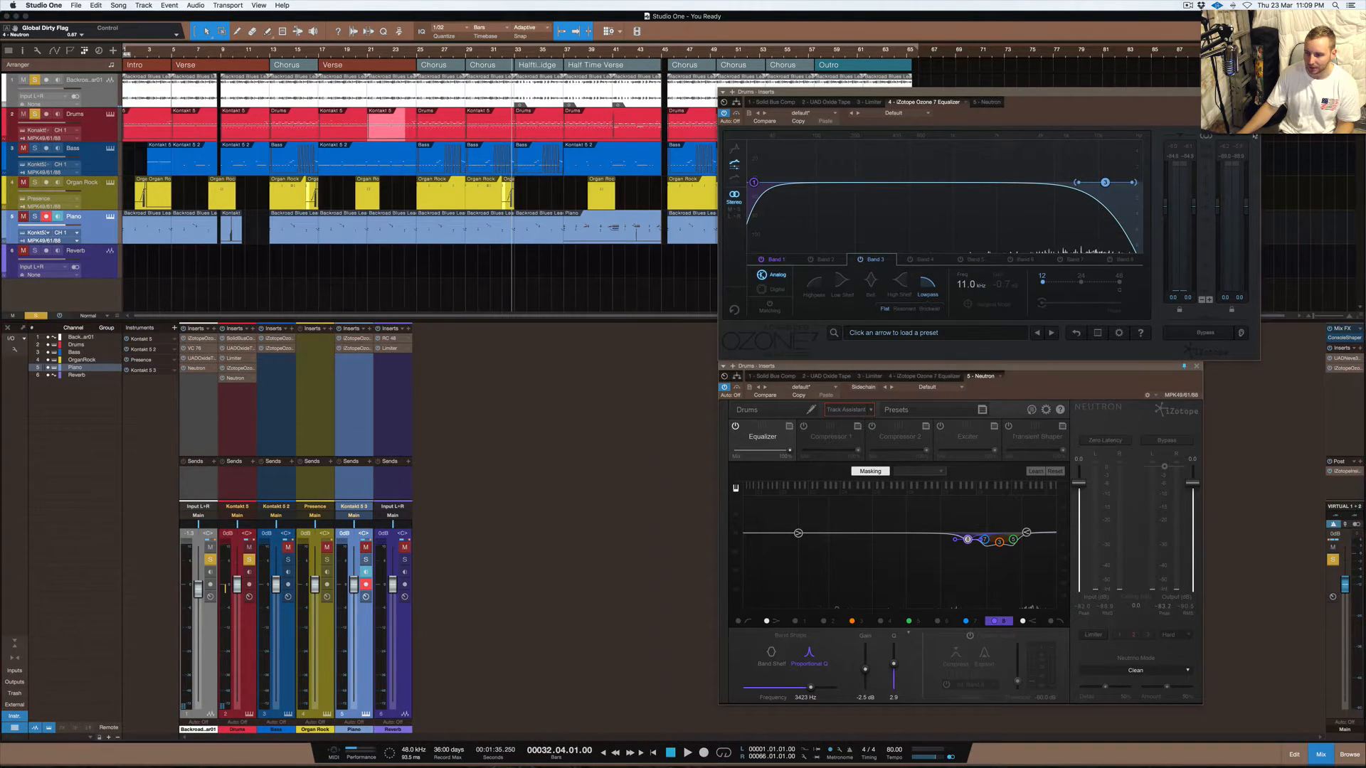
Close the Drums' Ozone 7 Equalizer and Neutron windows, and audition the Bass soloed together with the lead guitar and Drums from bar 32
click(1254, 92)
click(1196, 366)
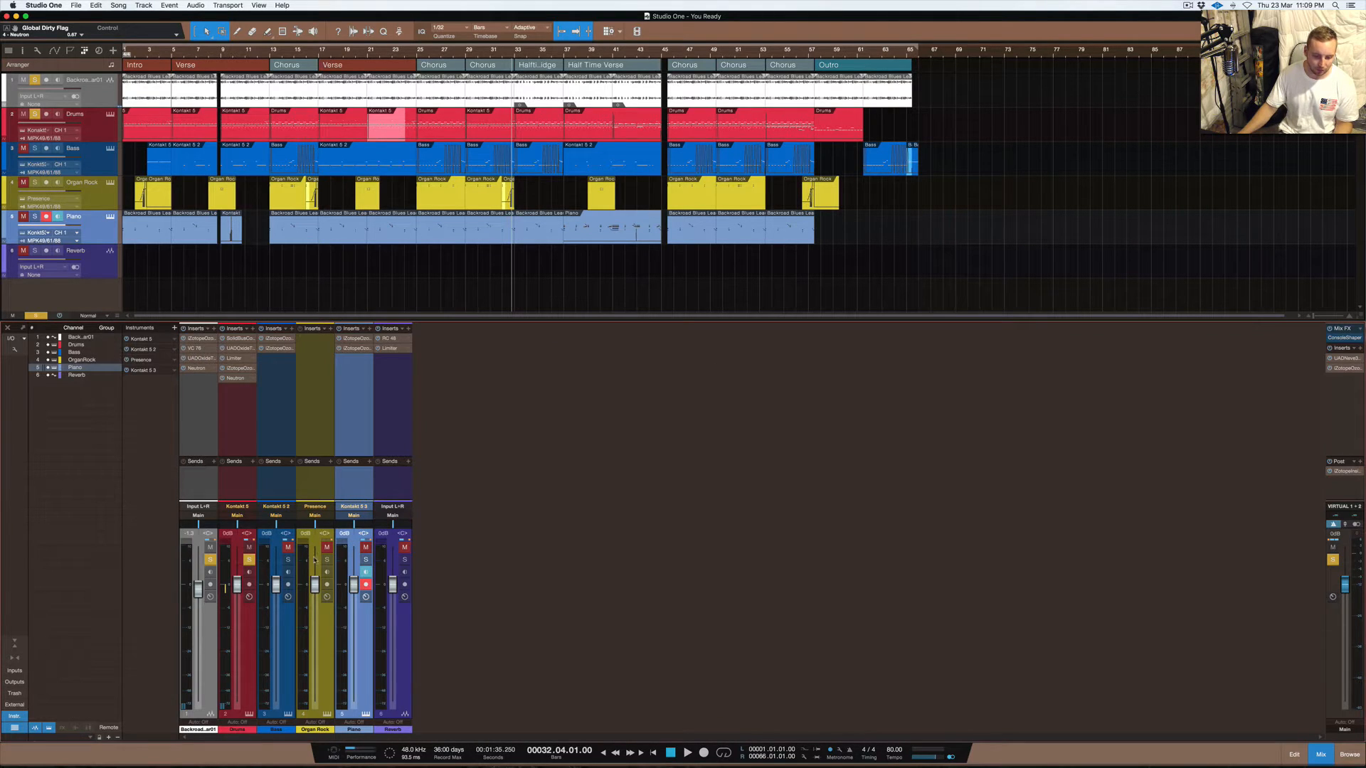
click(287, 561)
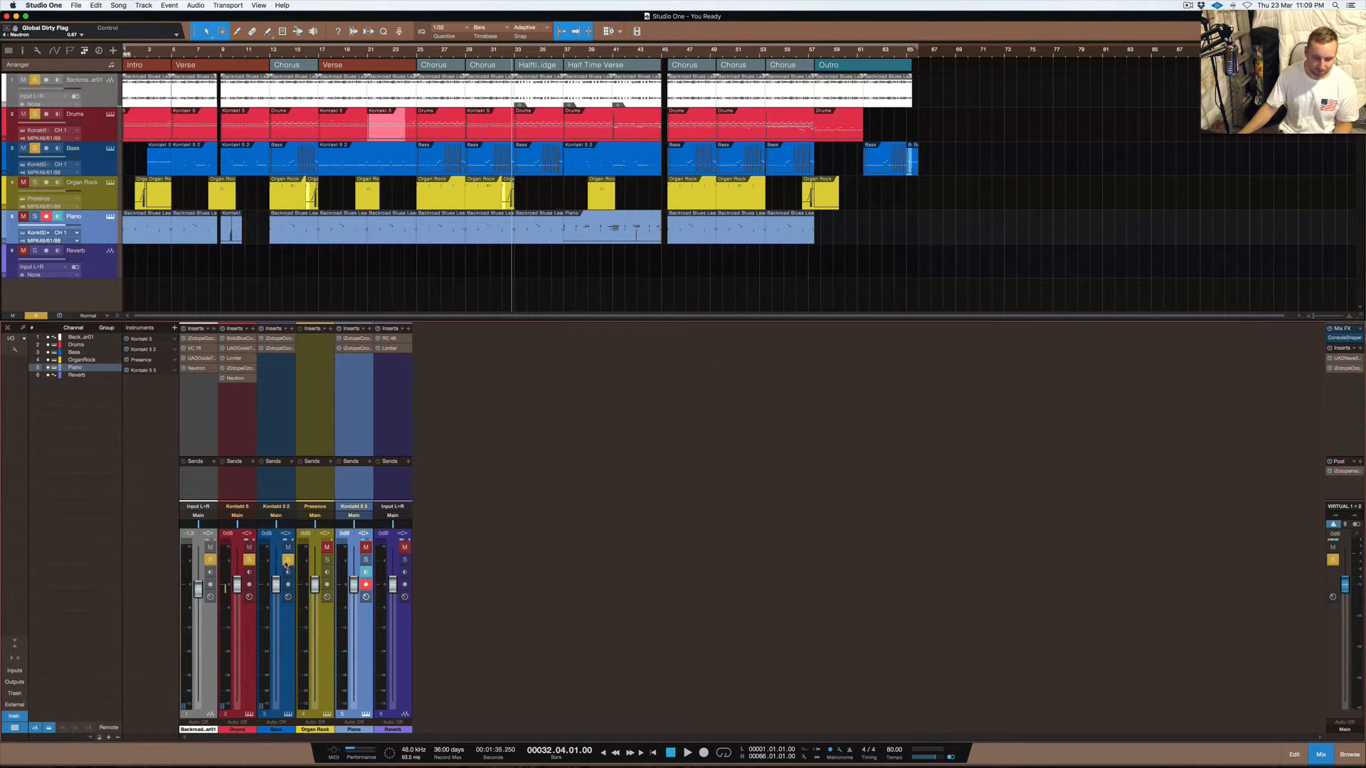
key(space)
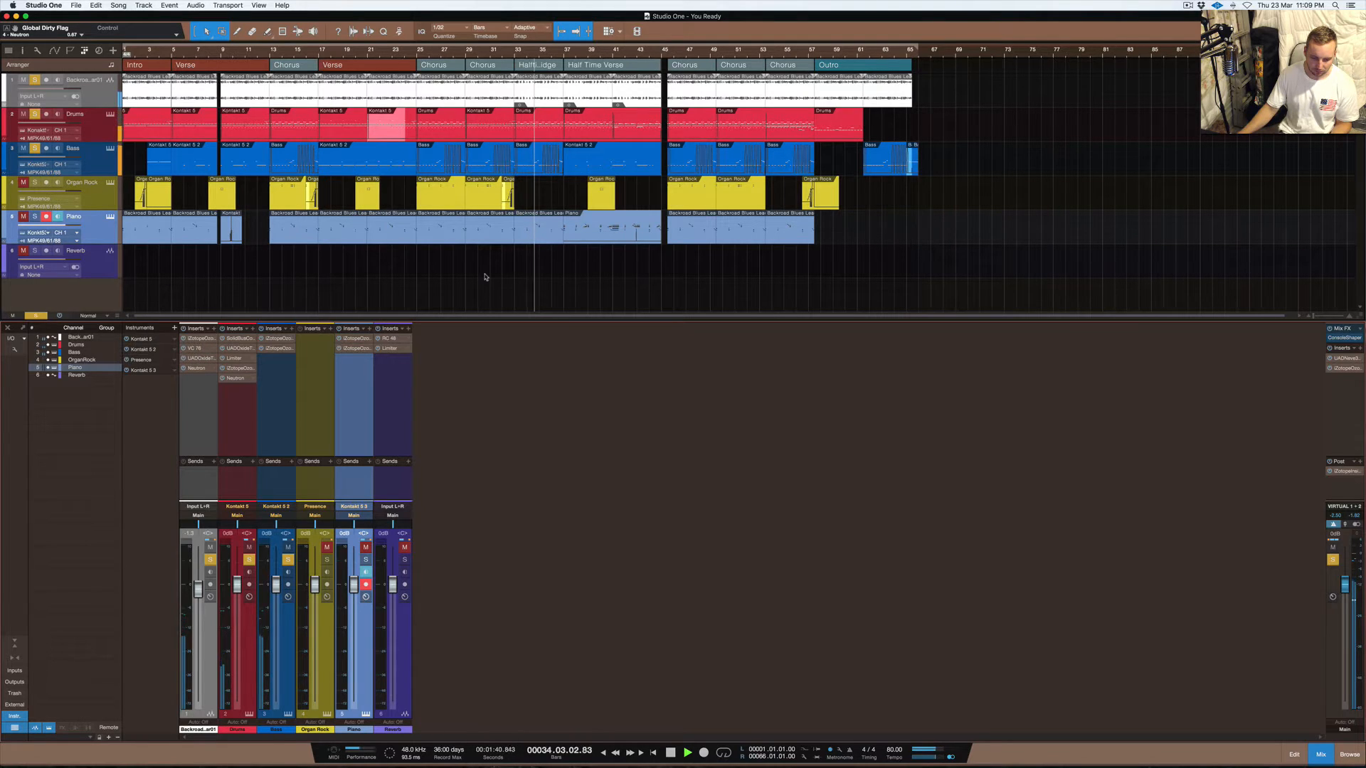
key(space)
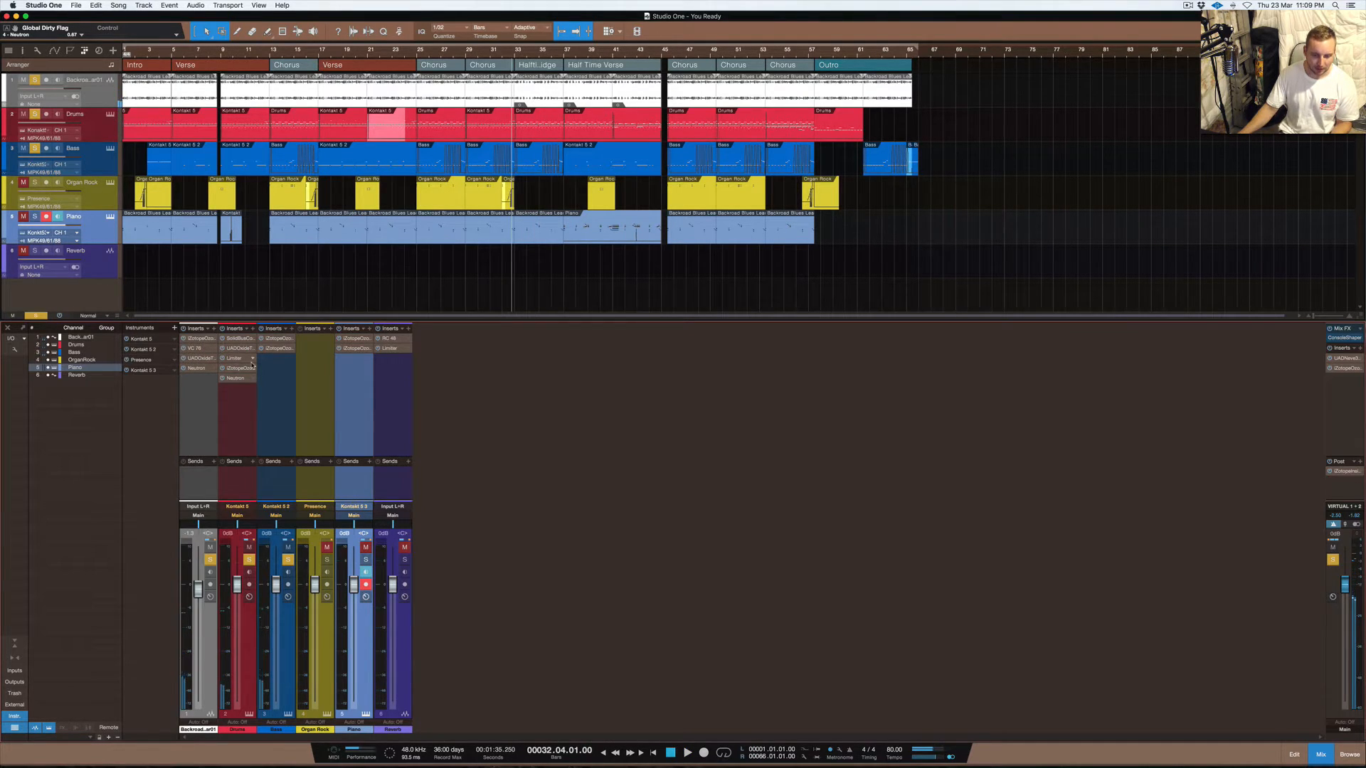
Examine the Bass channel's Ozone 7 Imager, and bands 1 and 8 of its Ozone 7 Equalizer
click(279, 339)
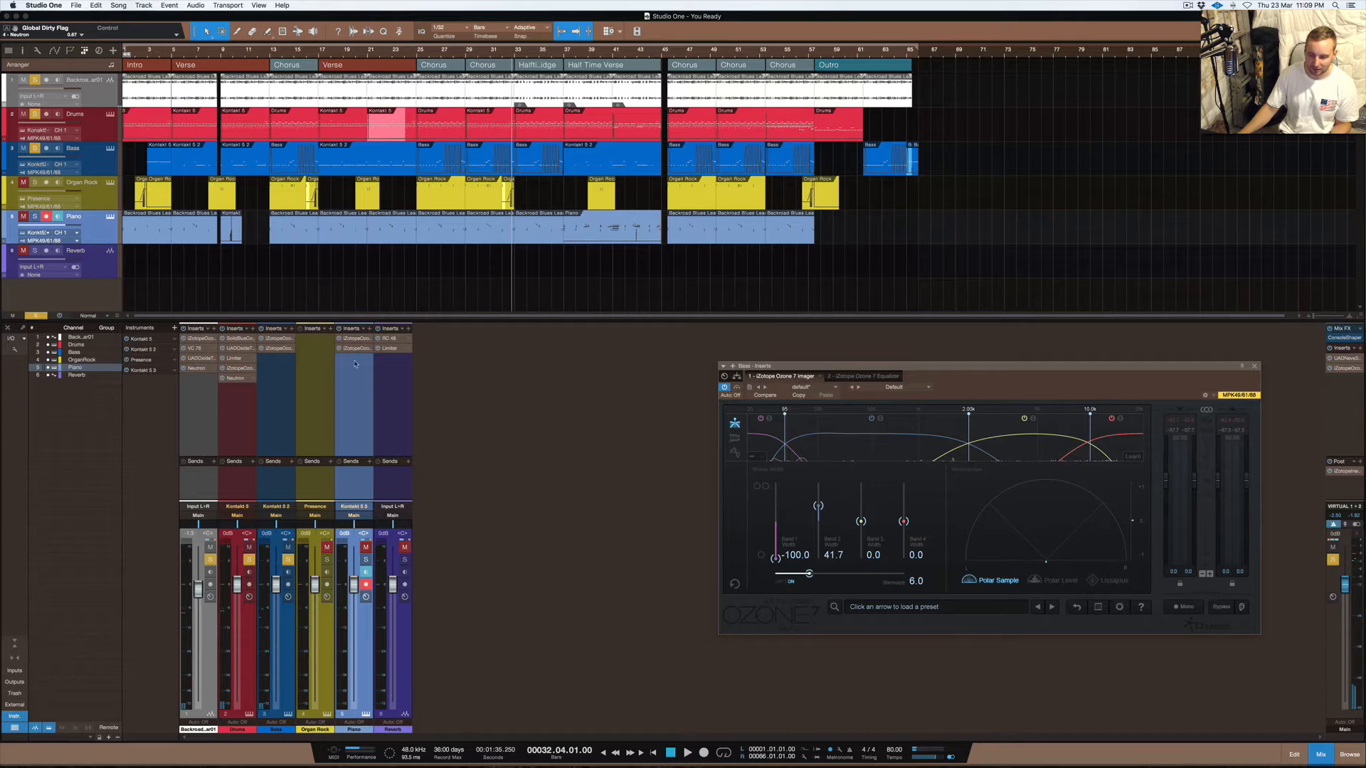
click(1254, 365)
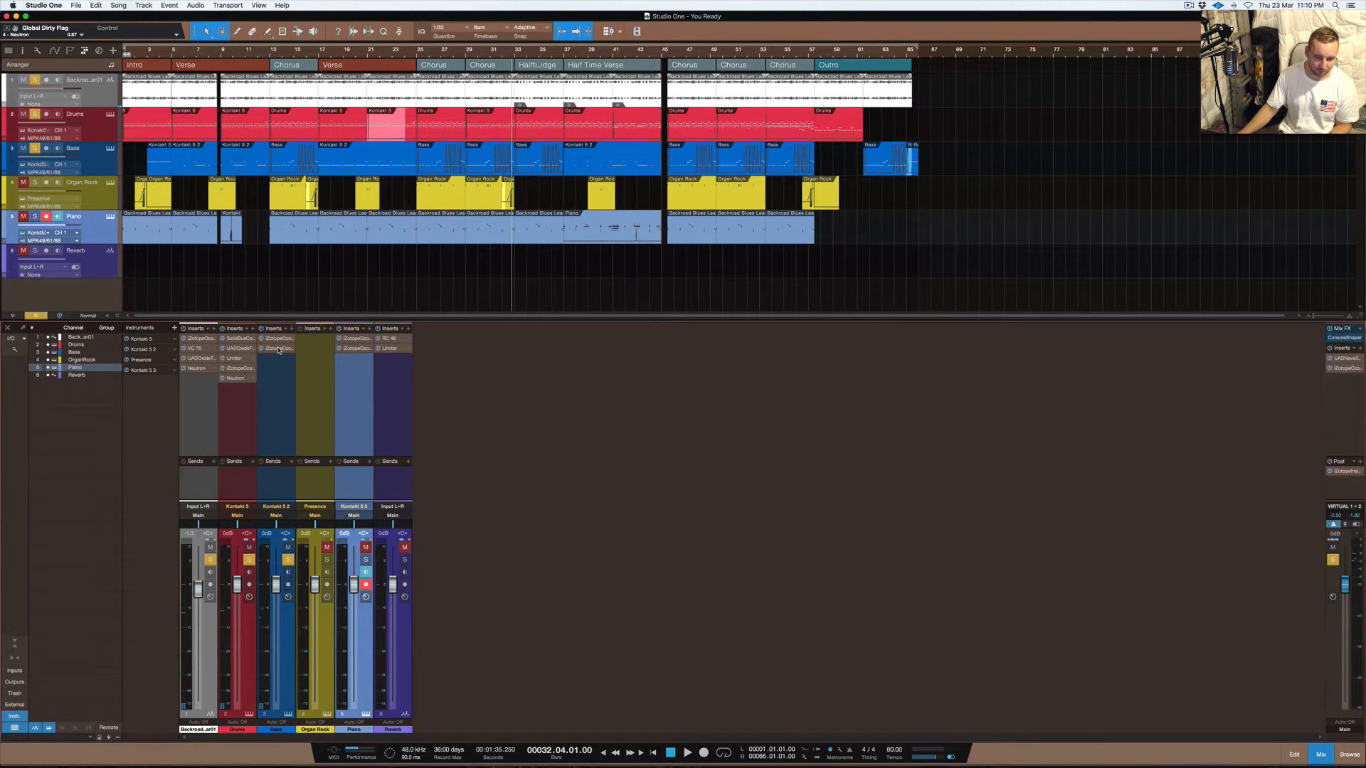
click(279, 347)
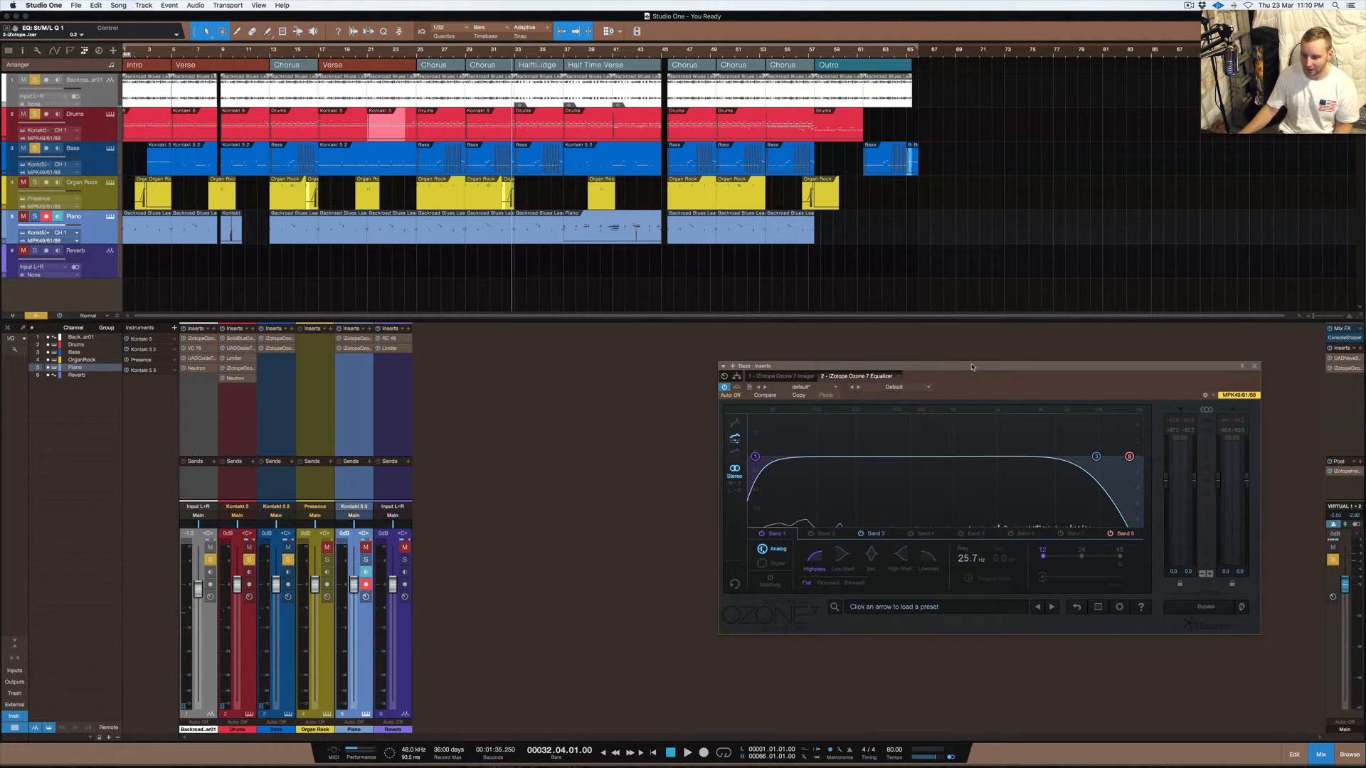
drag(971, 366, 688, 249)
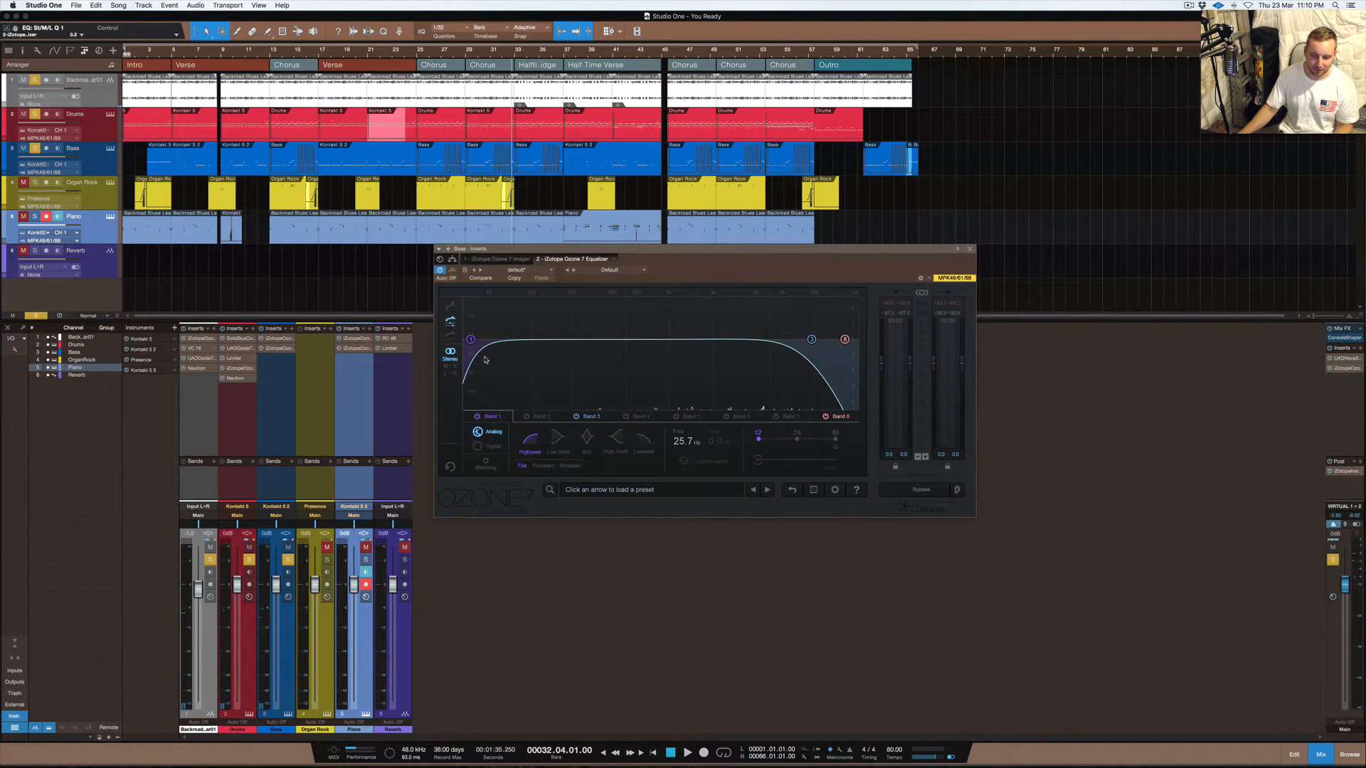
click(492, 417)
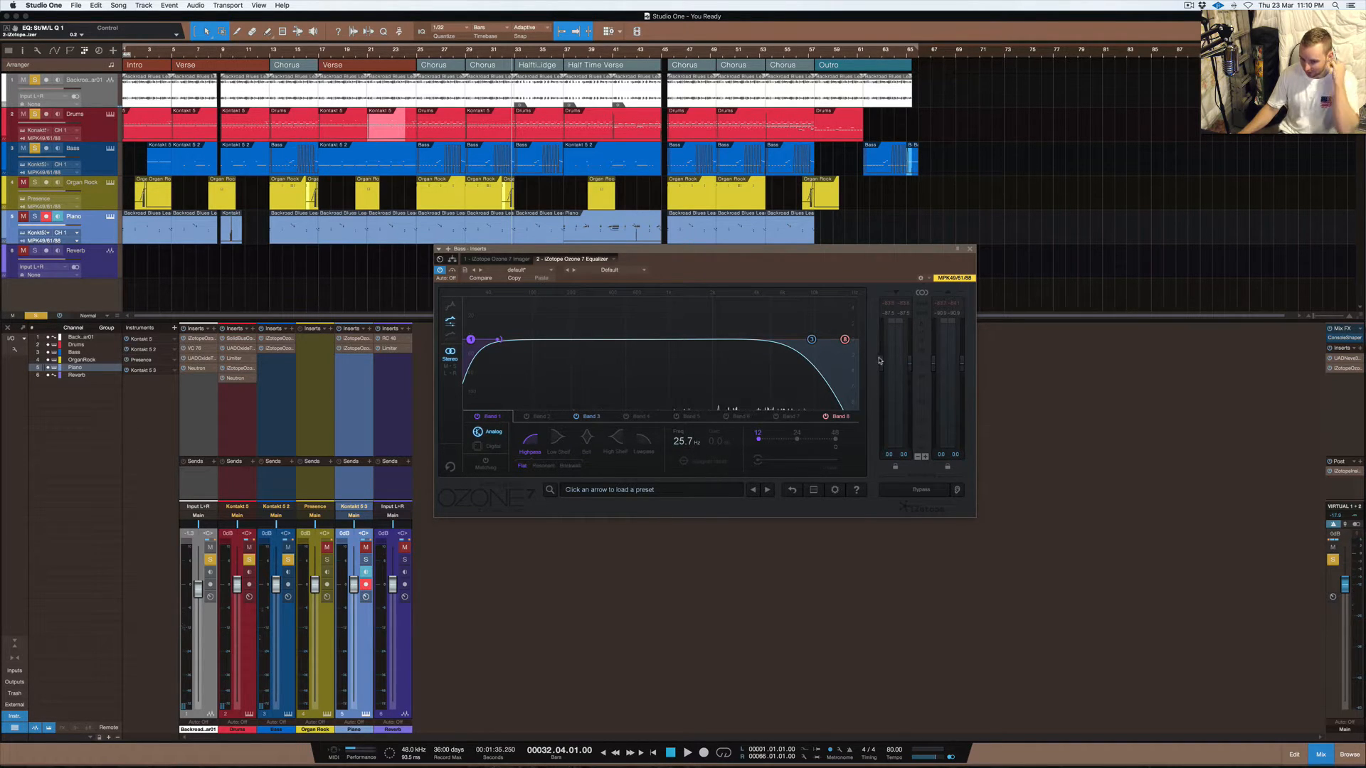
click(835, 415)
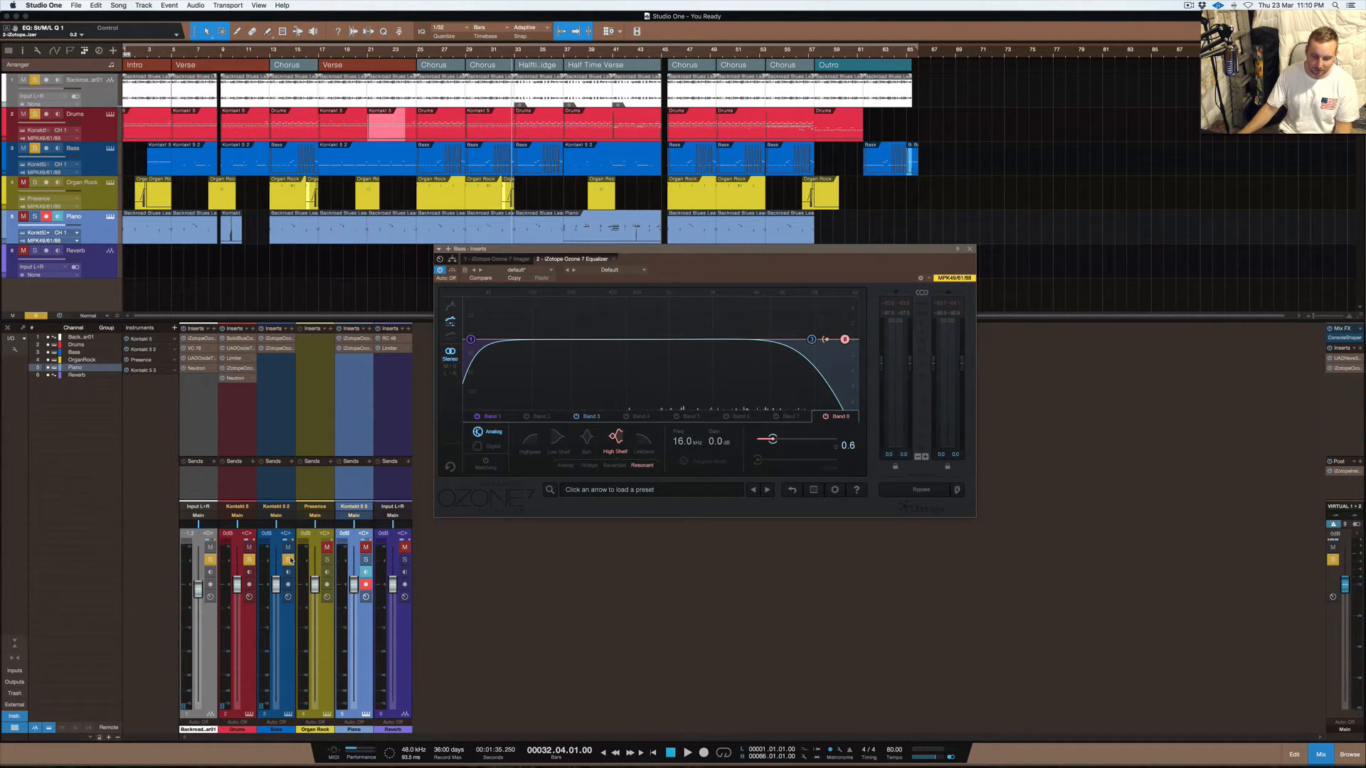
Add Organ Rock to the soloed channels, close the Bass equalizer, and play the mix from bar 32
click(328, 560)
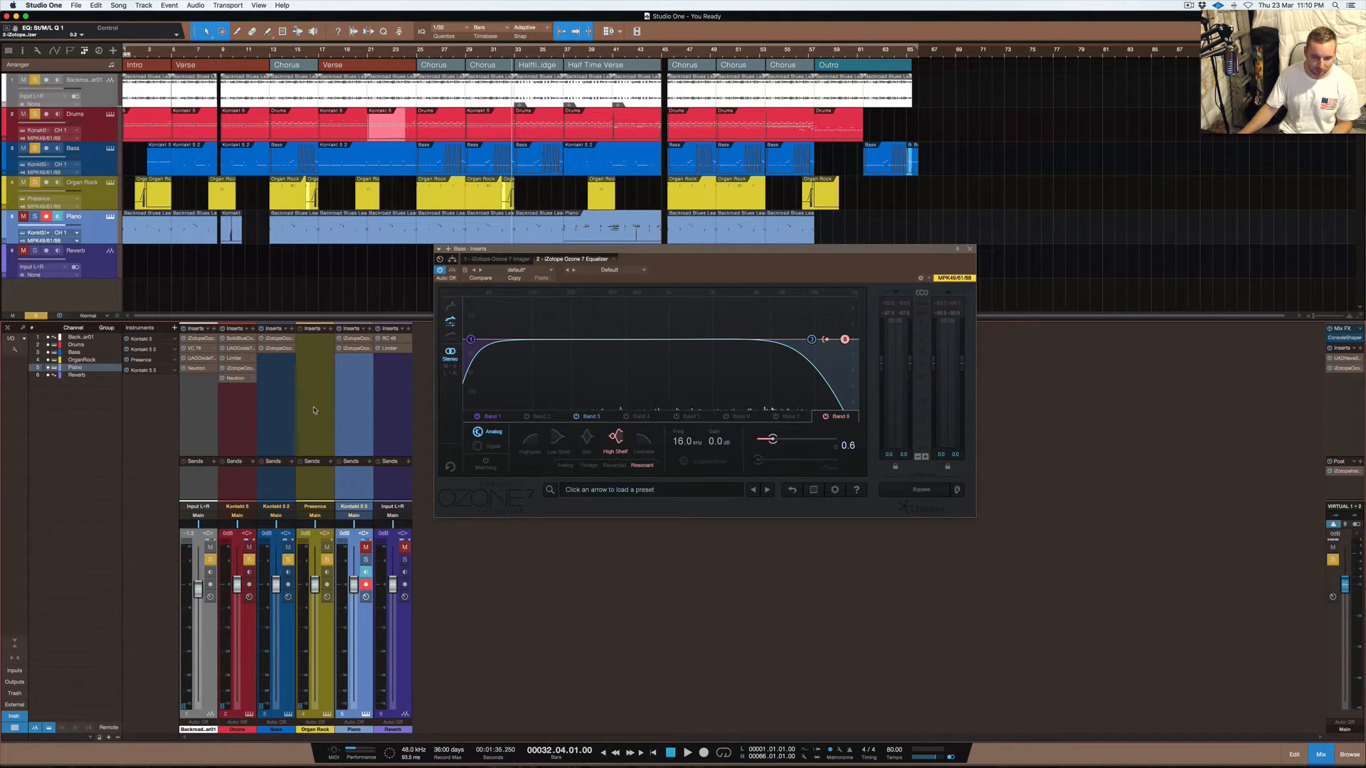
click(969, 249)
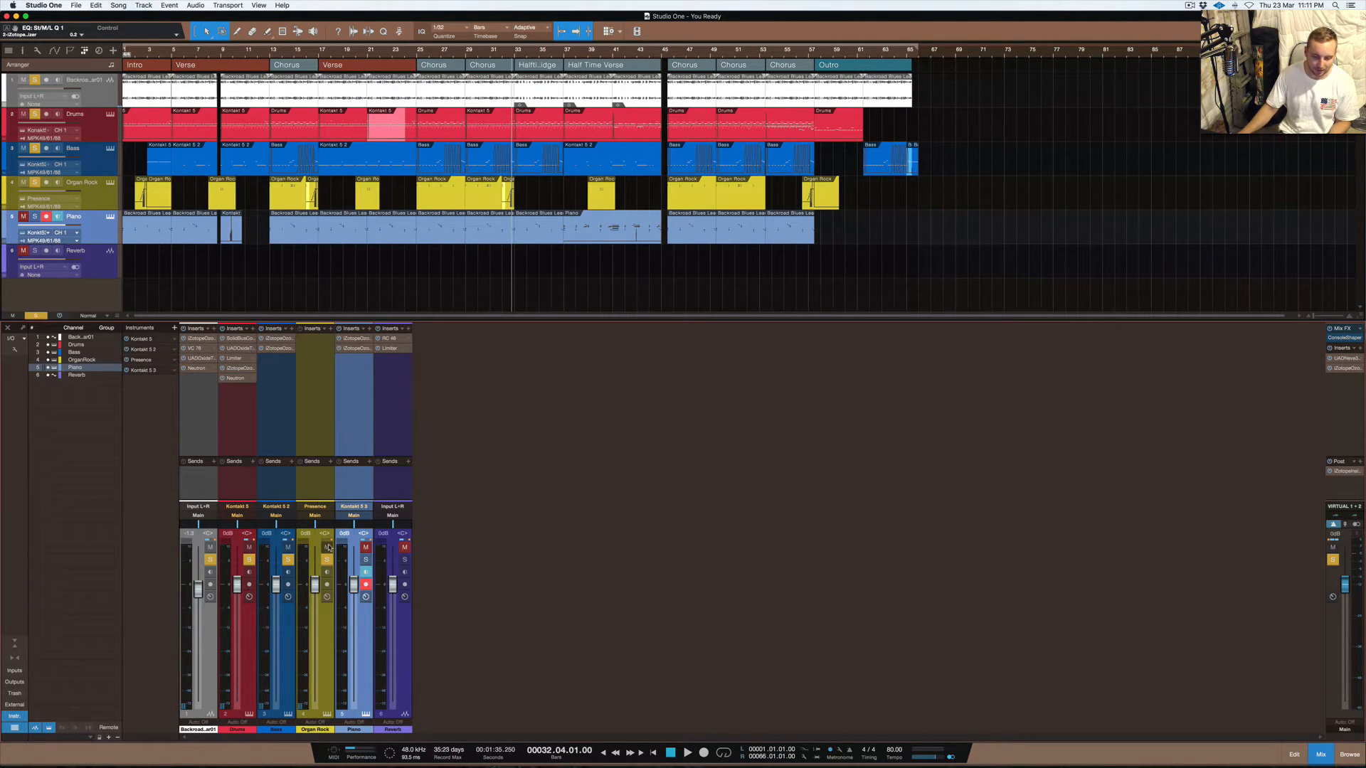
click(508, 52)
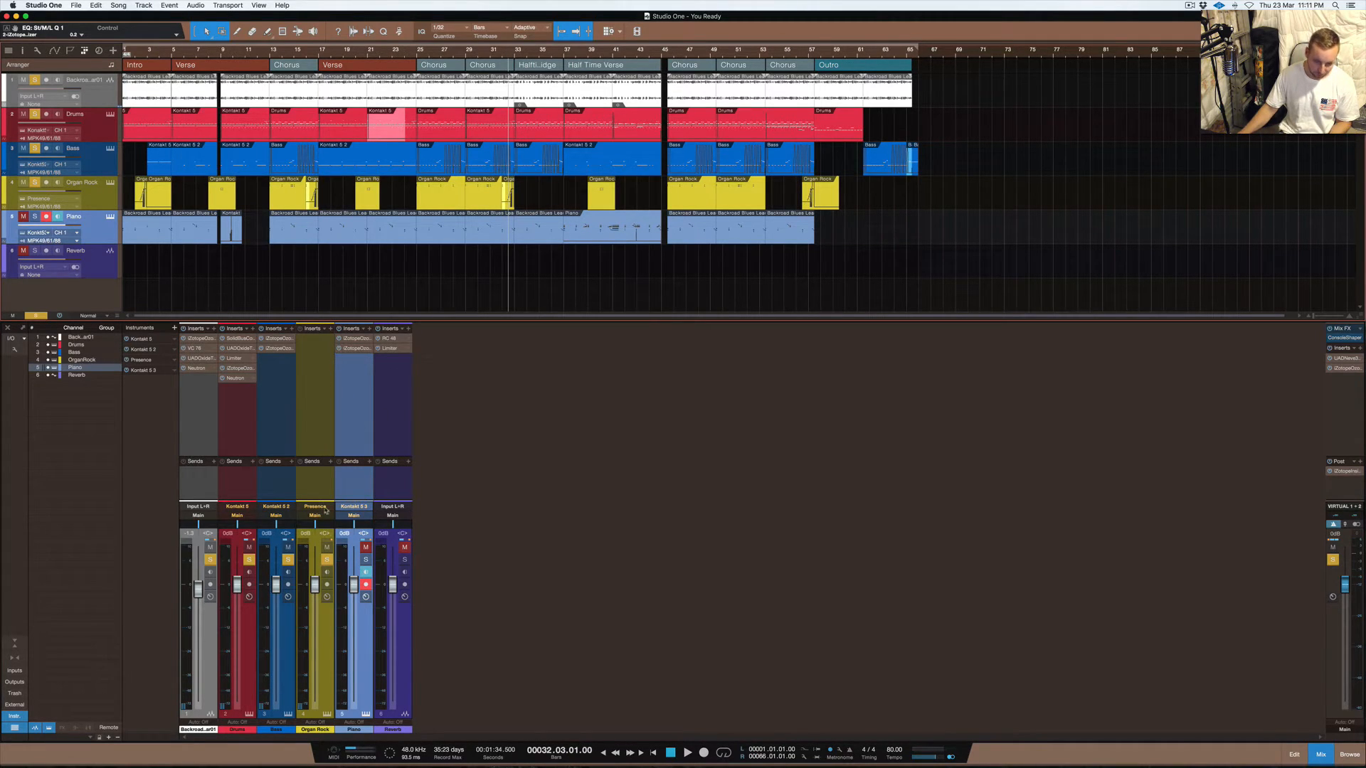
key(space)
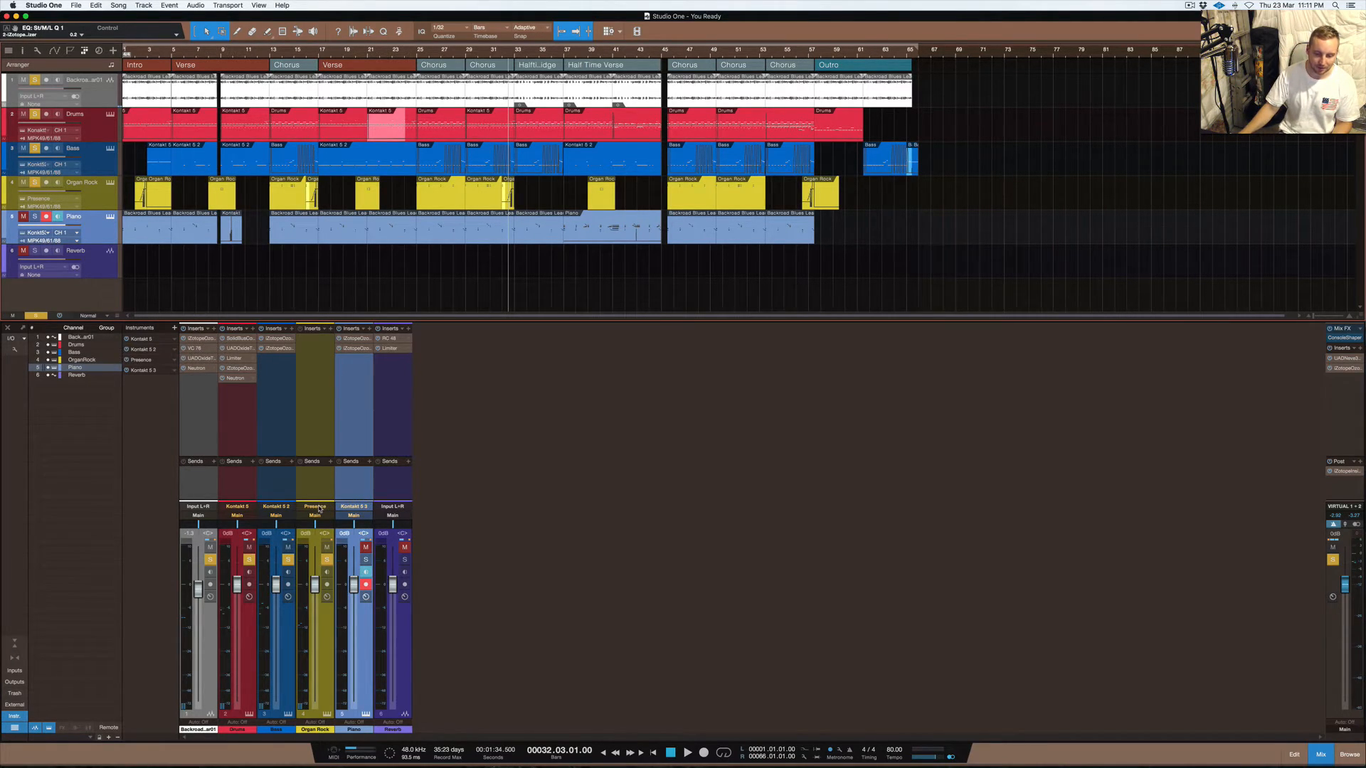
View the instruments behind Organ Rock, Drums and Piano: Presence, the Kontakt drum kit and The Gentleman, closing each
click(316, 506)
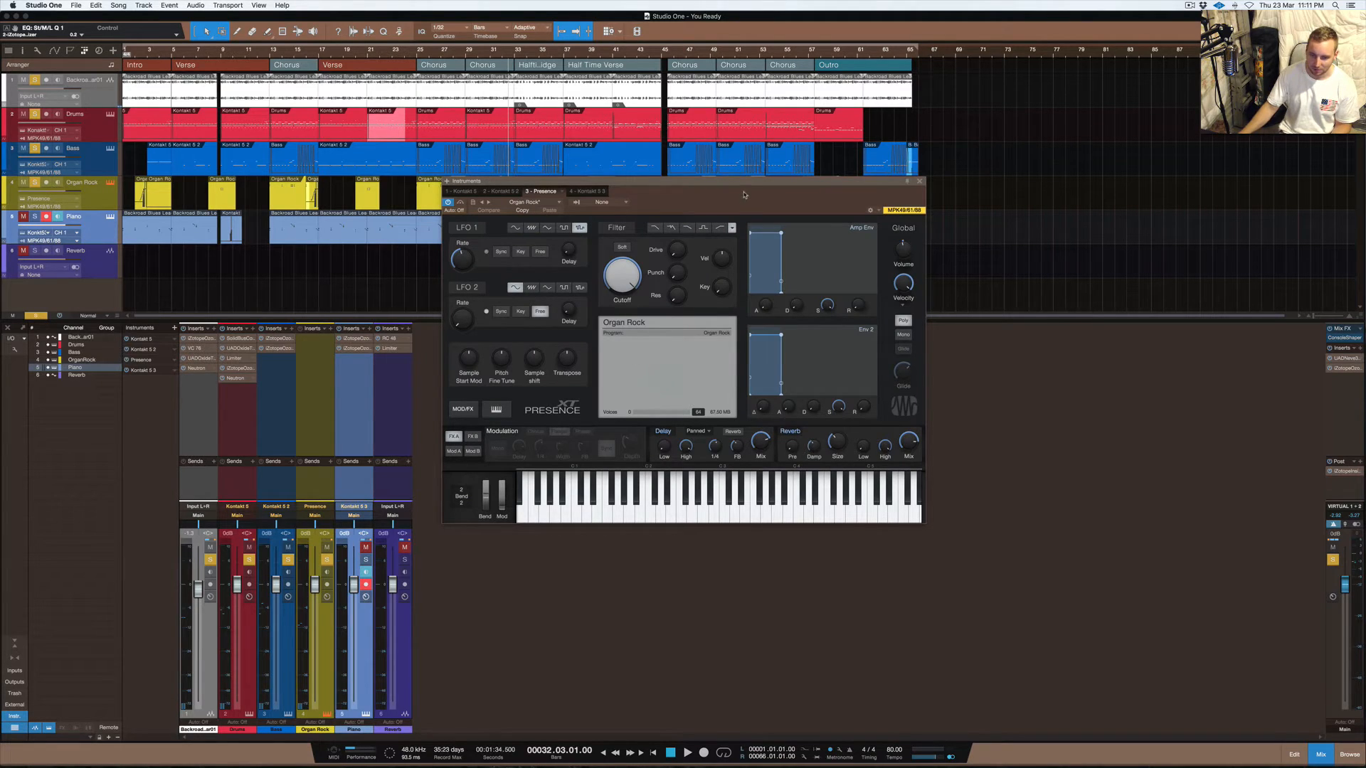
click(918, 182)
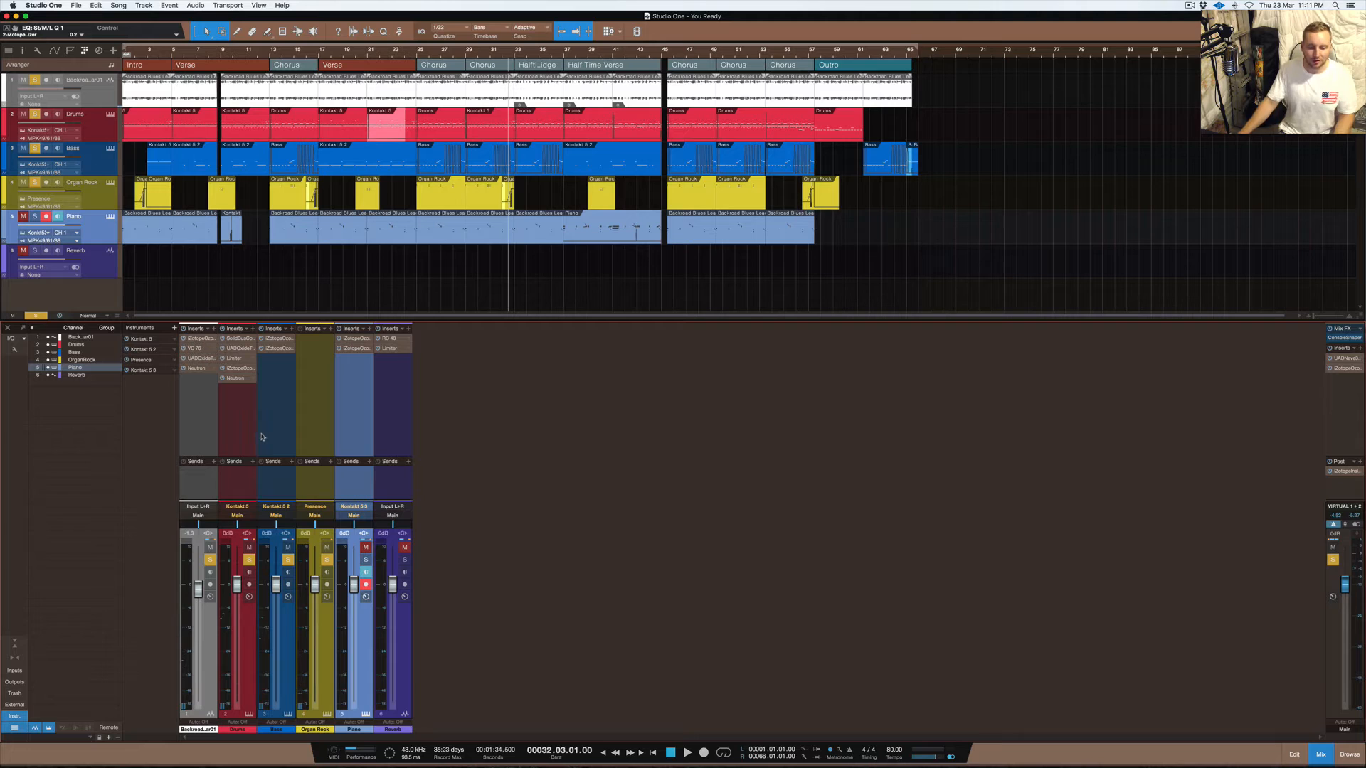
click(246, 507)
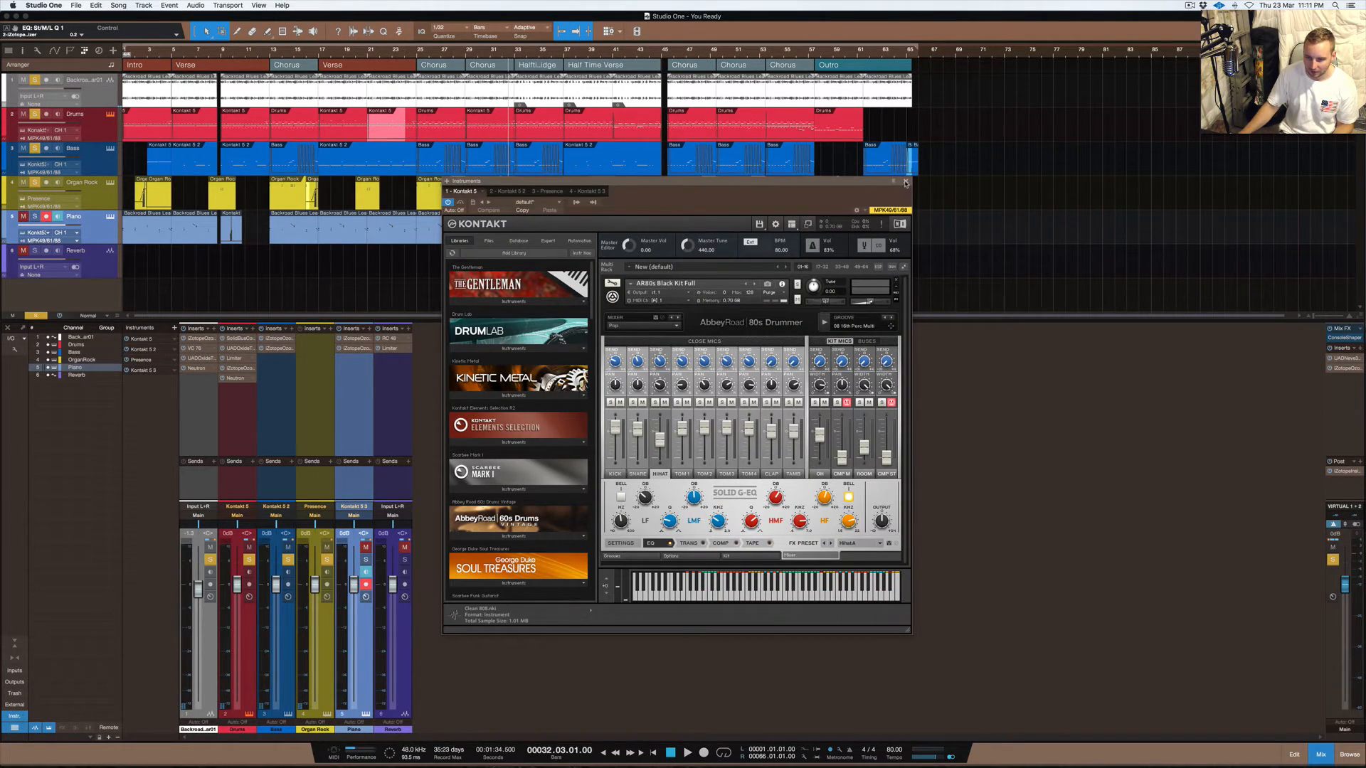
click(906, 182)
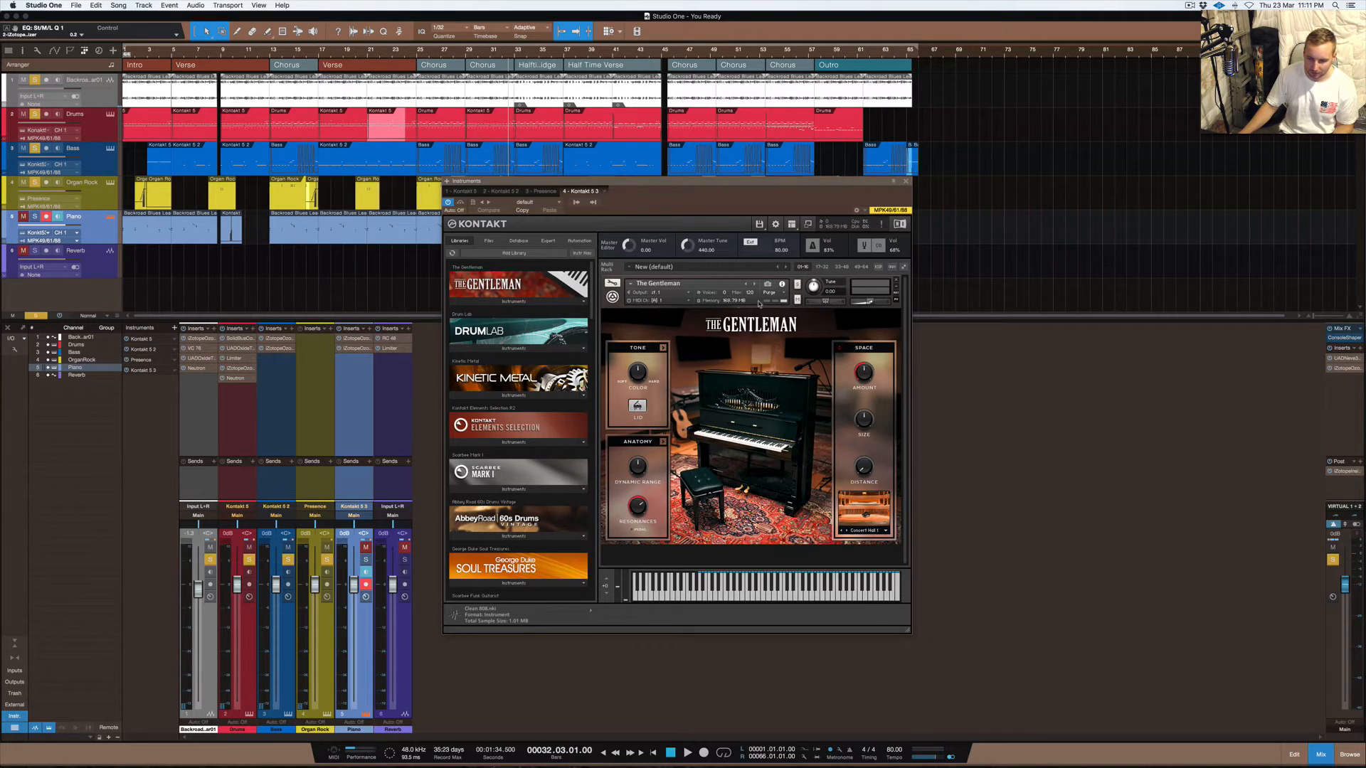
click(905, 181)
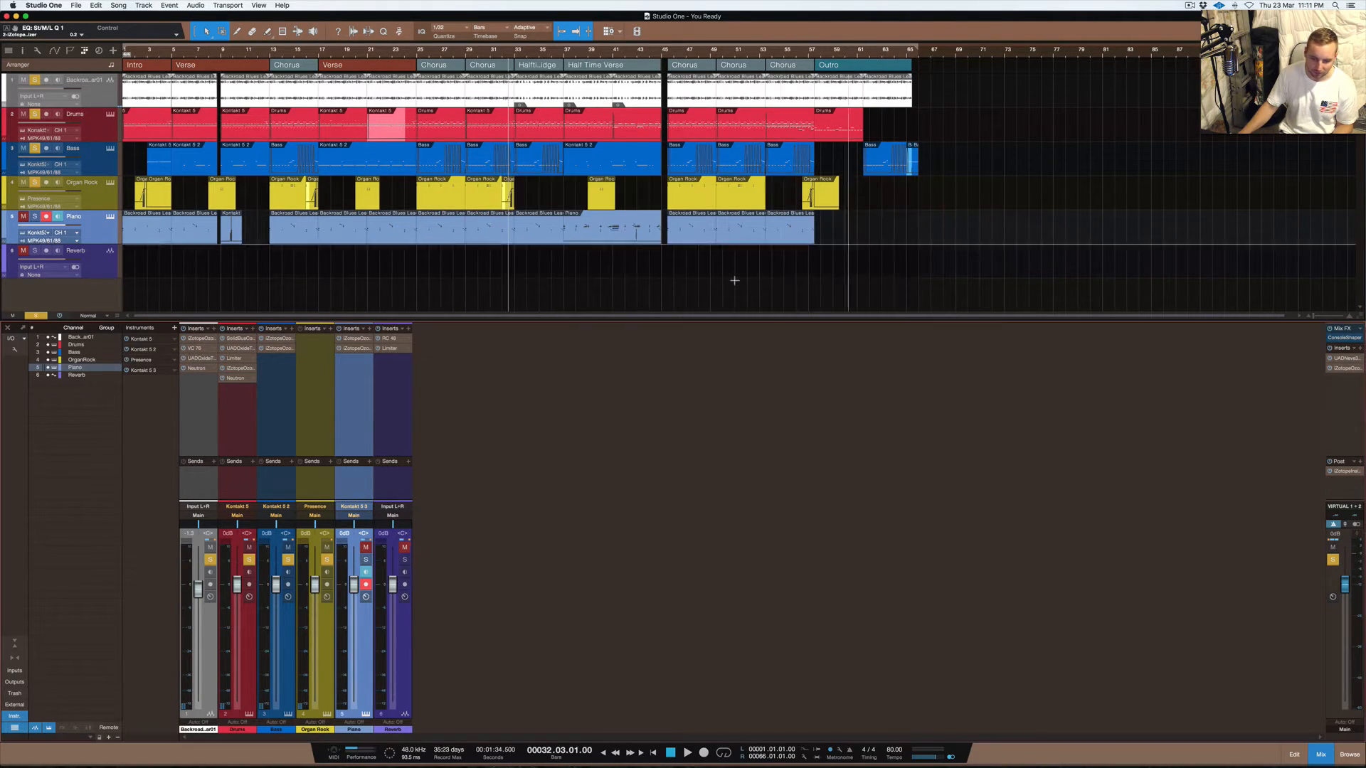
Select the Reverb channel in the mixer
click(393, 507)
click(604, 518)
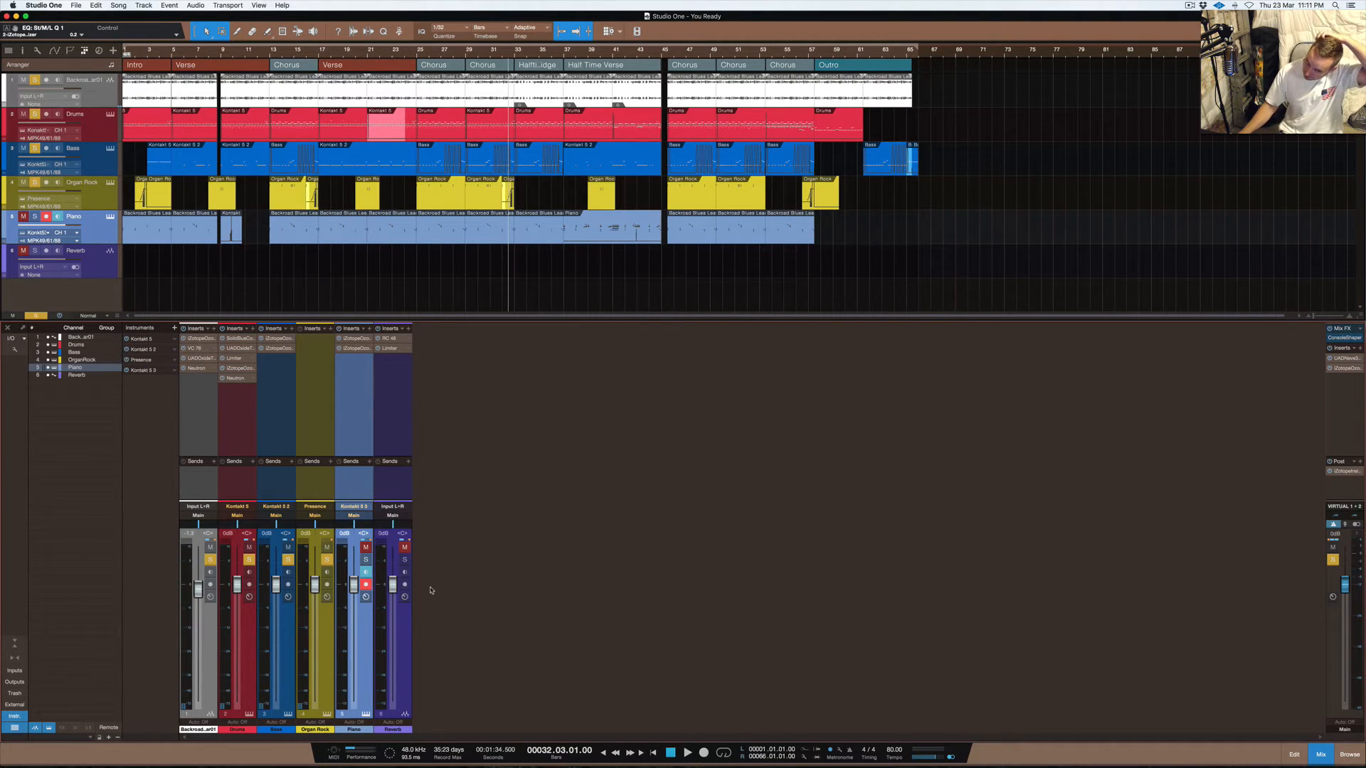
click(400, 626)
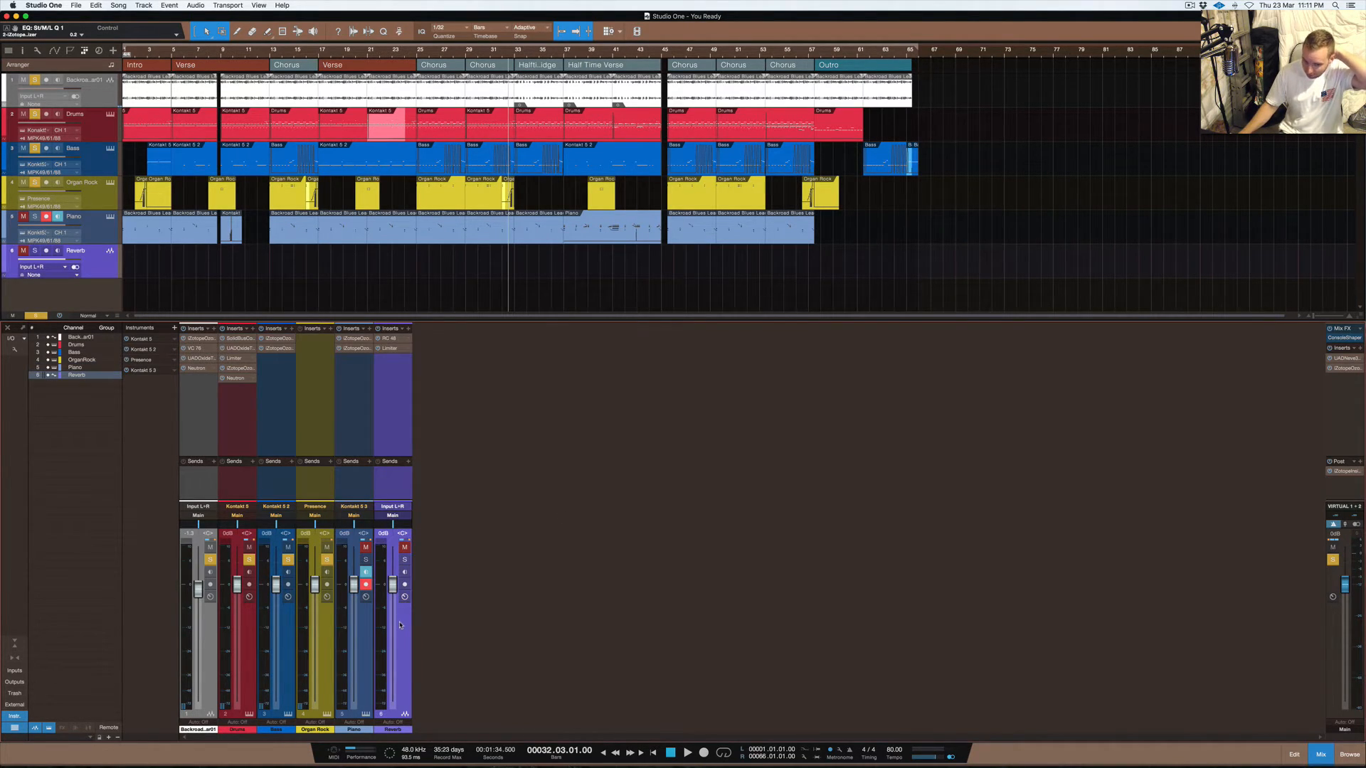
Examine the Console Shaper's Drive, Noise and Crosstalk settings in the main output's Mix FX, and close it
double_click(1345, 338)
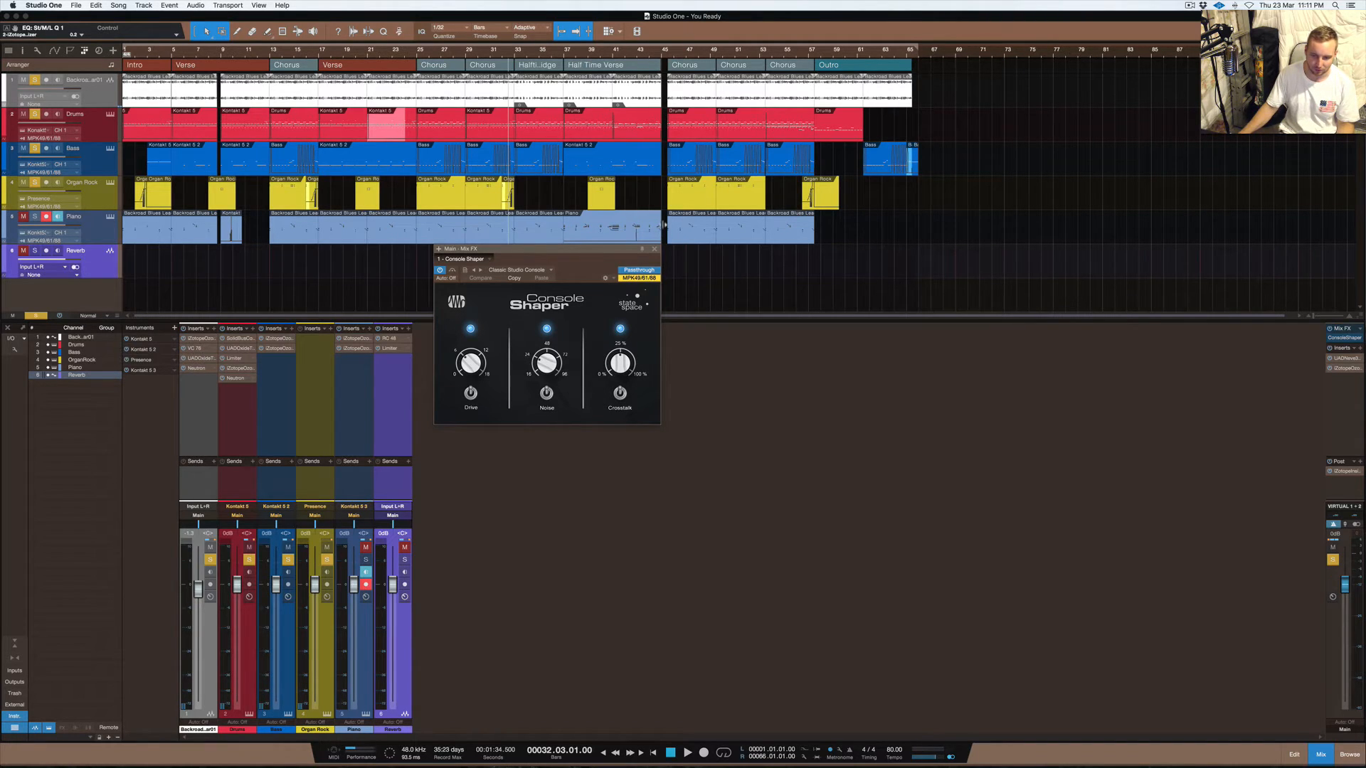
click(655, 249)
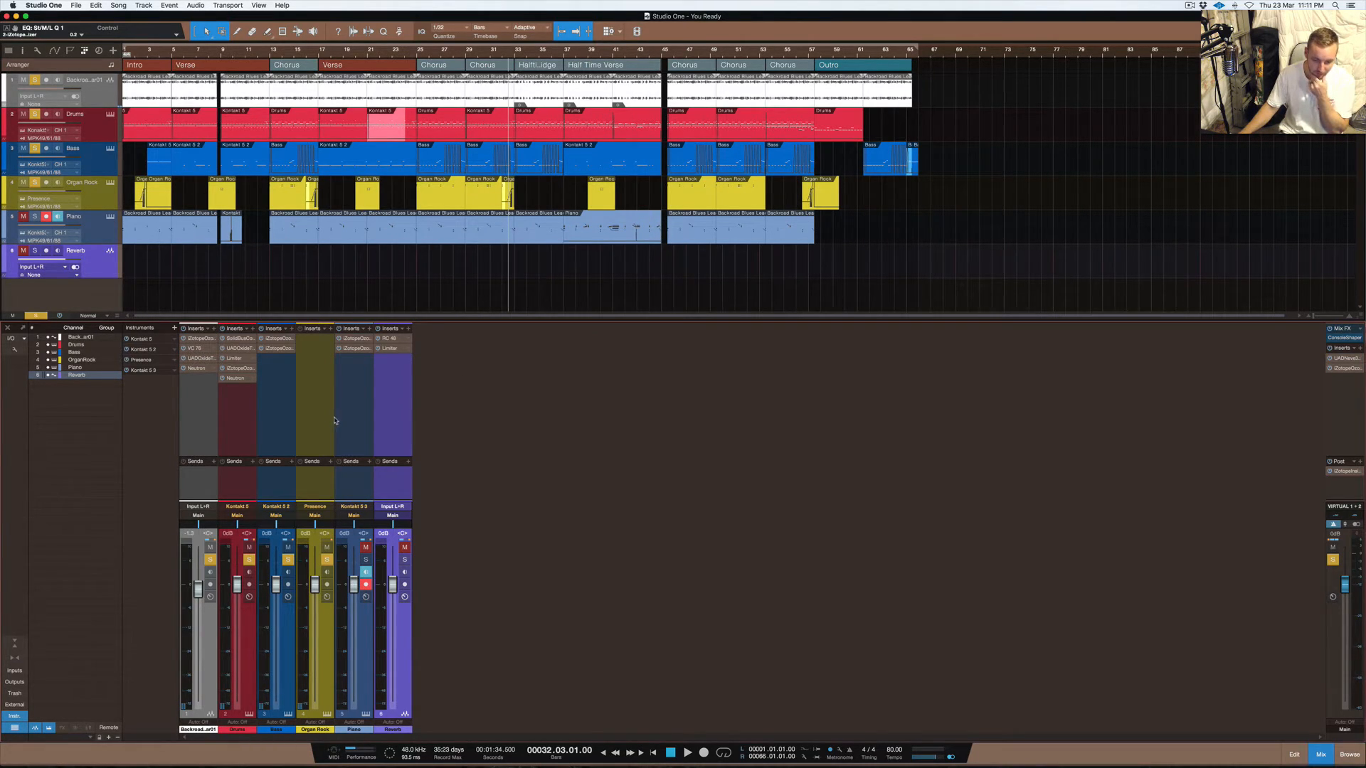
click(1344, 339)
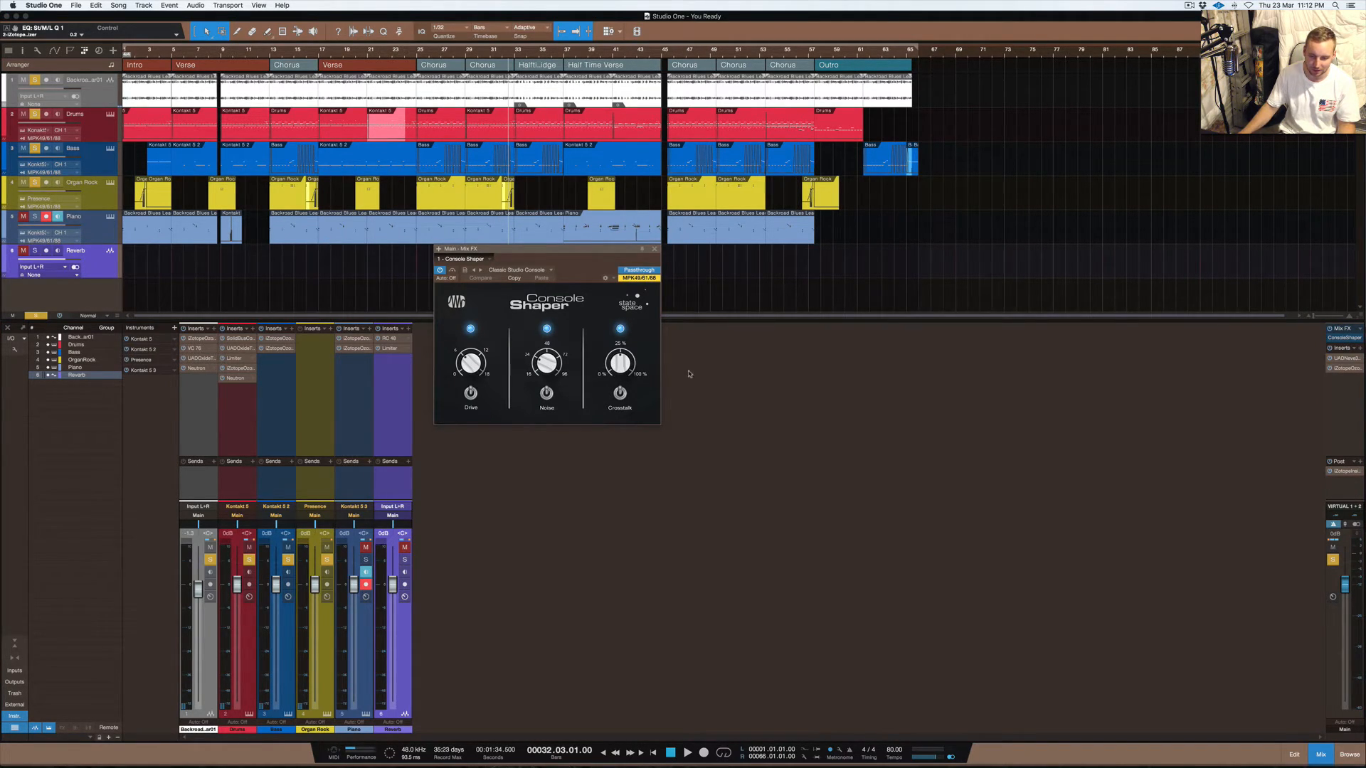
click(654, 251)
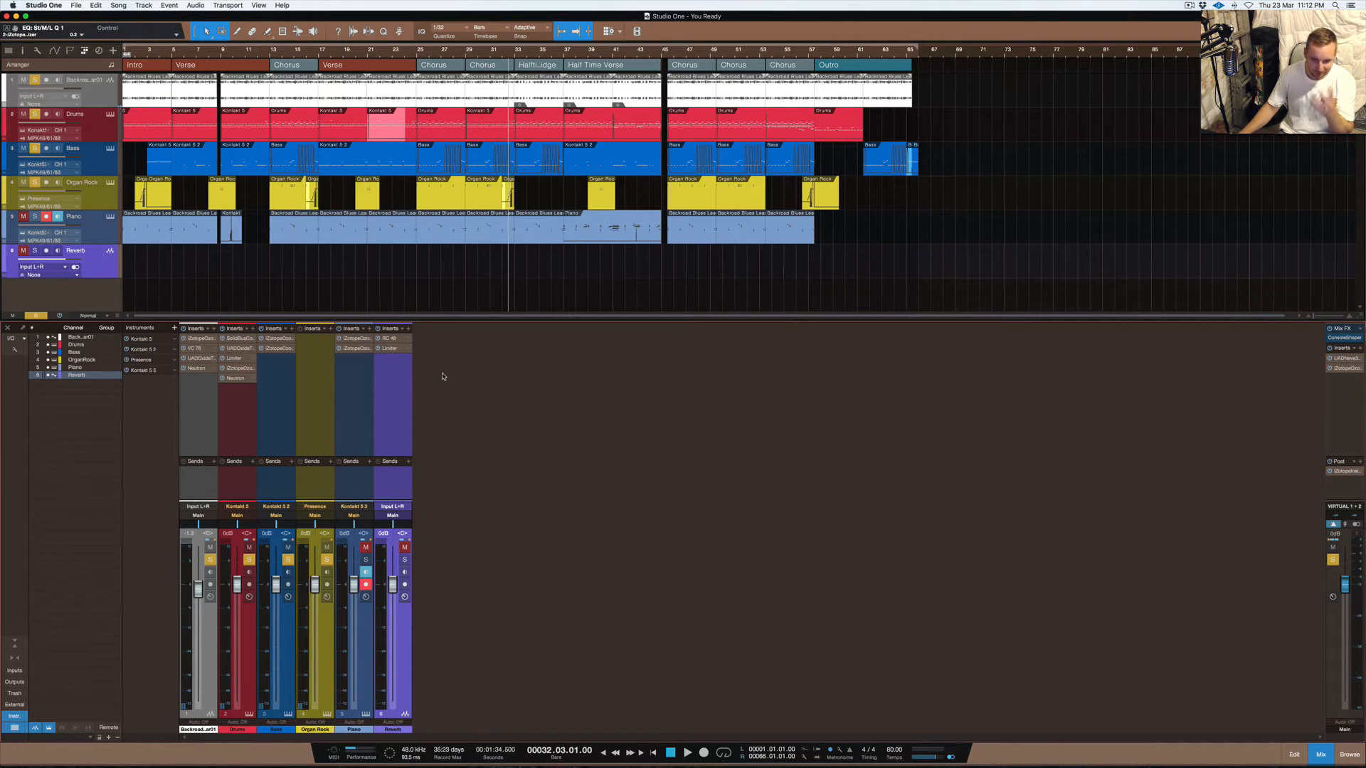
Inspect the Reverb channel's Limiter, and bands 4, 3 and 2 of the Piano's Ozone 7 Equalizer
click(395, 348)
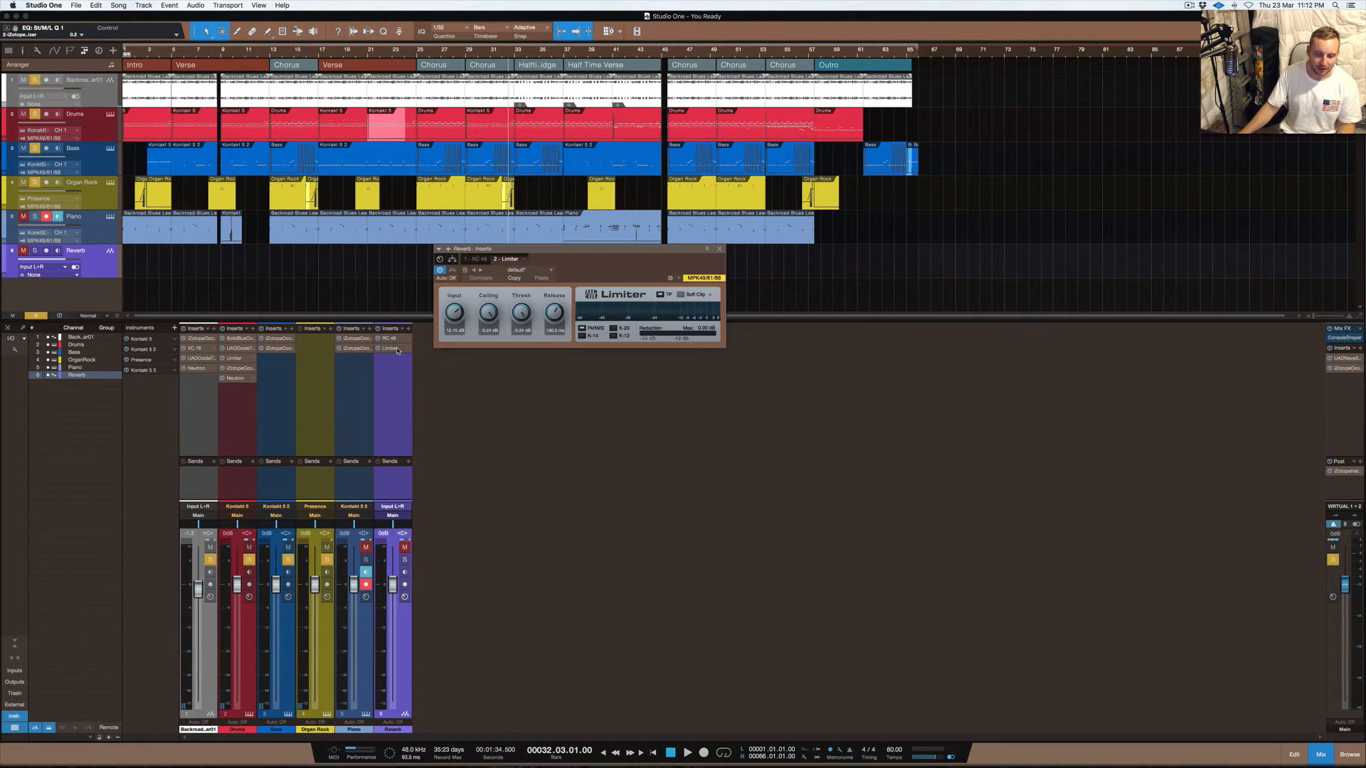
click(720, 249)
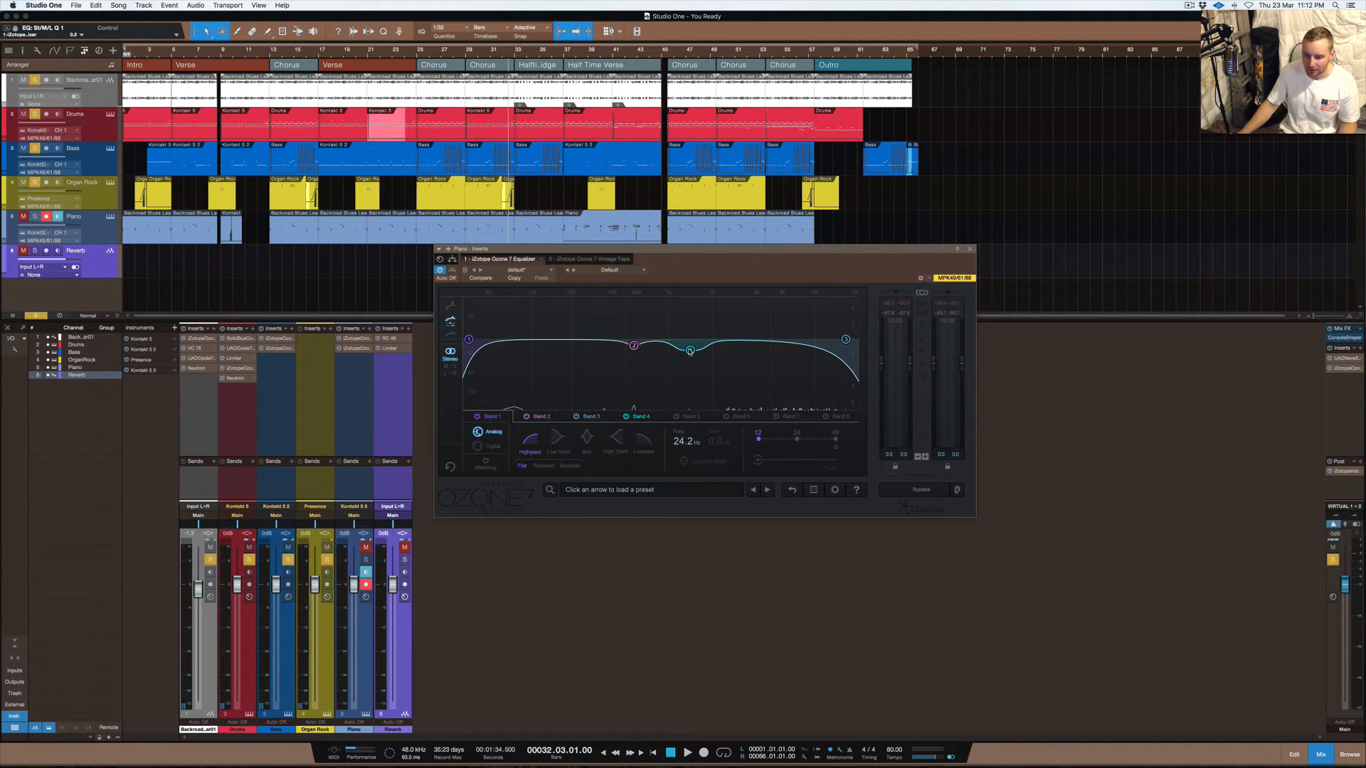
click(646, 419)
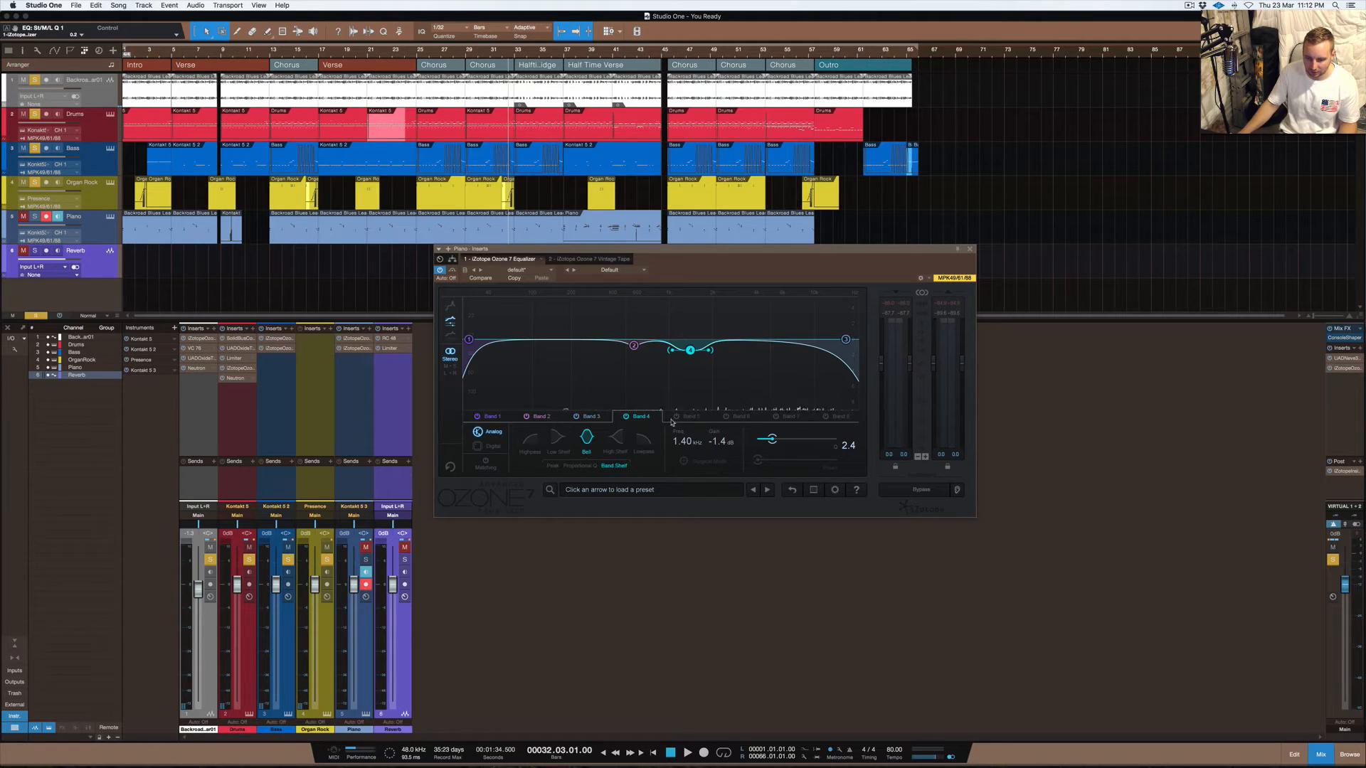
click(592, 418)
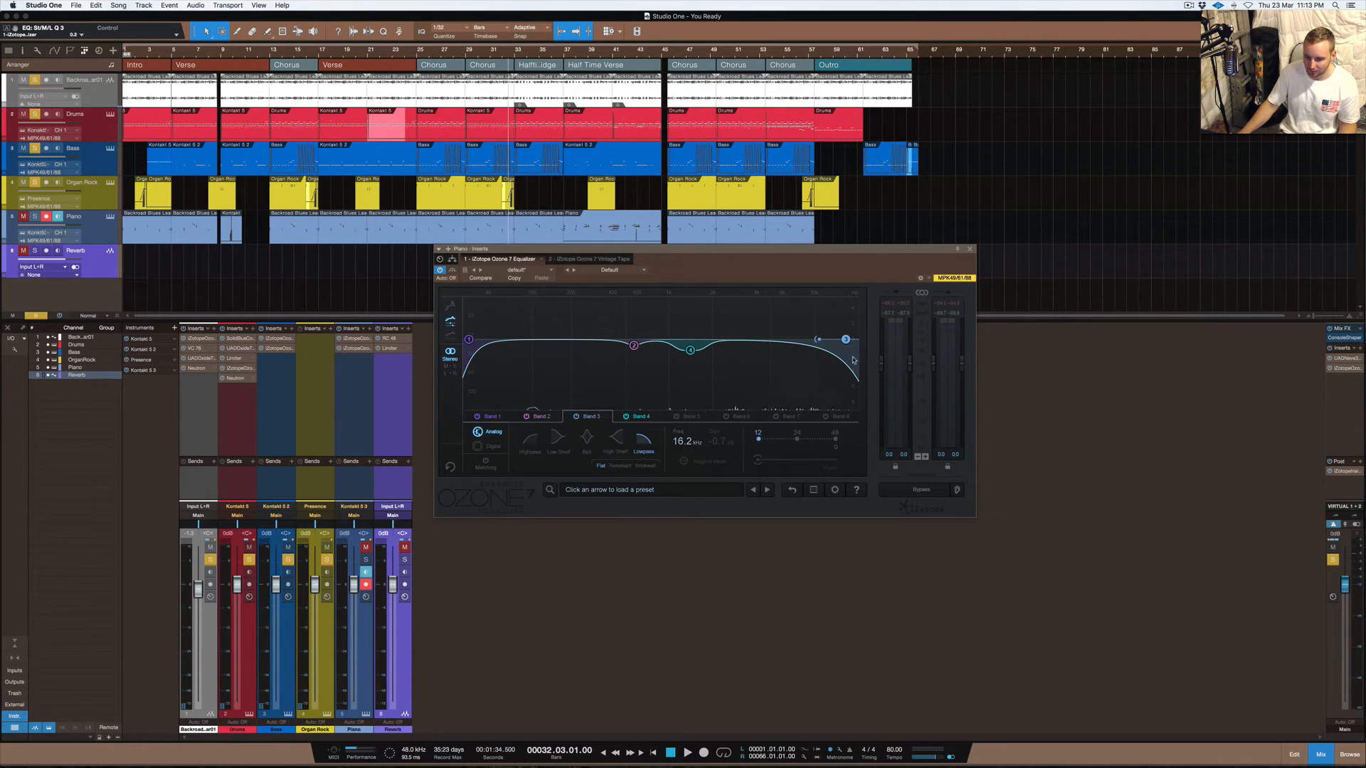
click(539, 416)
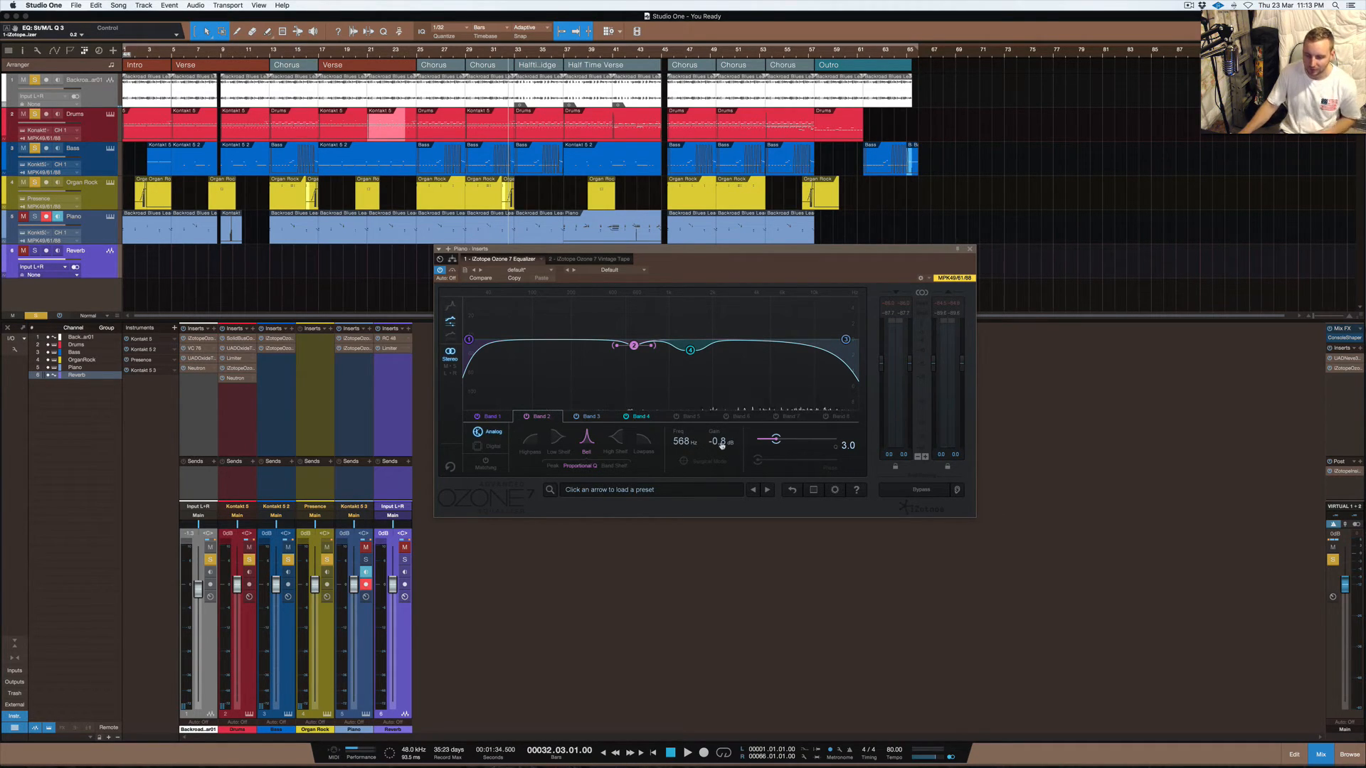
click(970, 249)
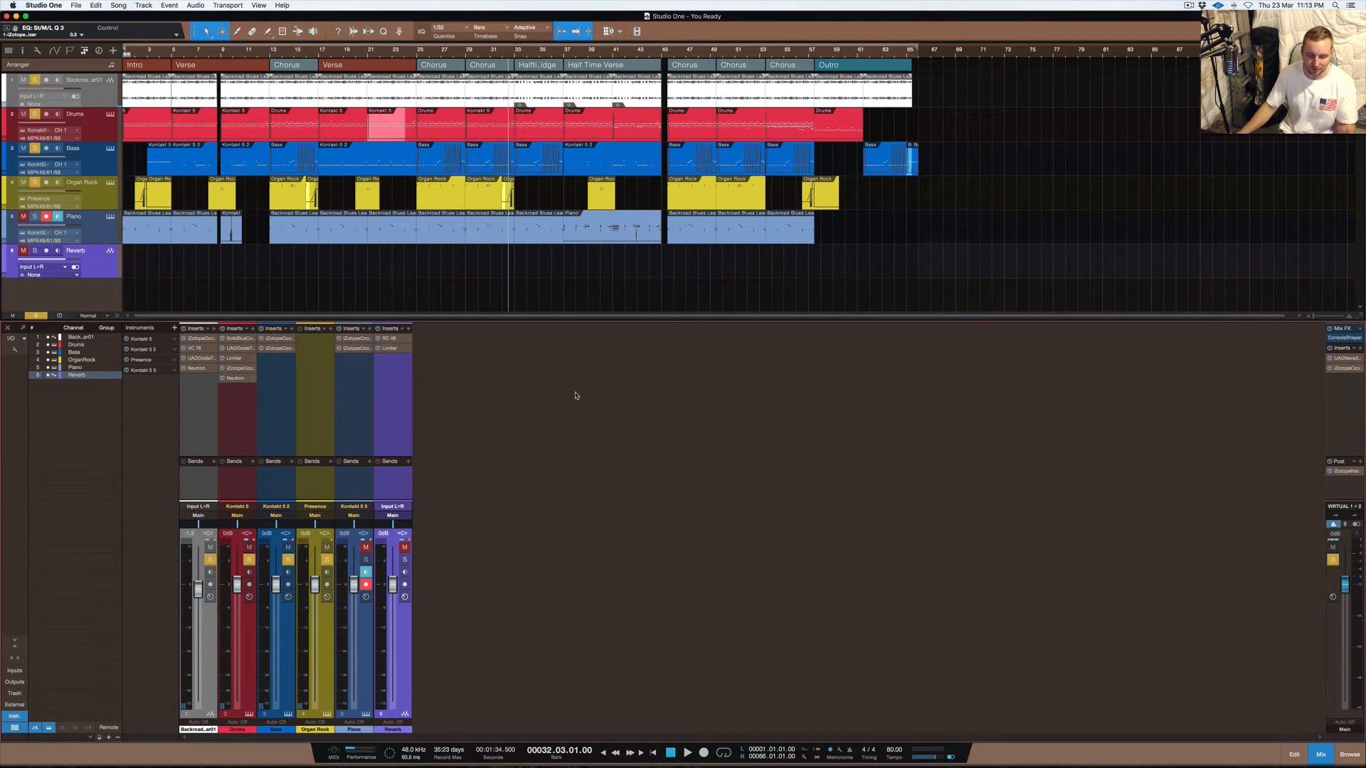
Clear the solo on the lead guitar, Drums, Bass and Organ Rock channels, and play the full mix from bar 32
drag(327, 560, 210, 560)
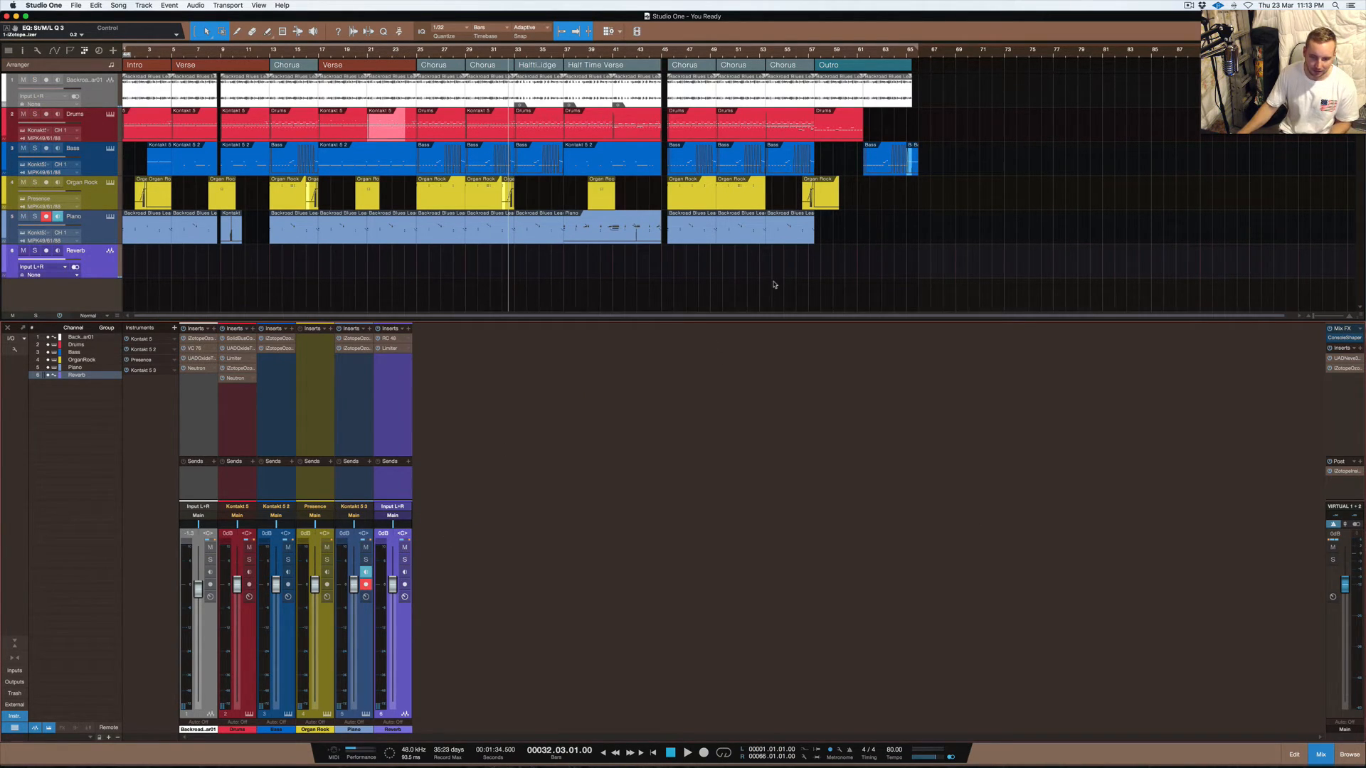
key(space)
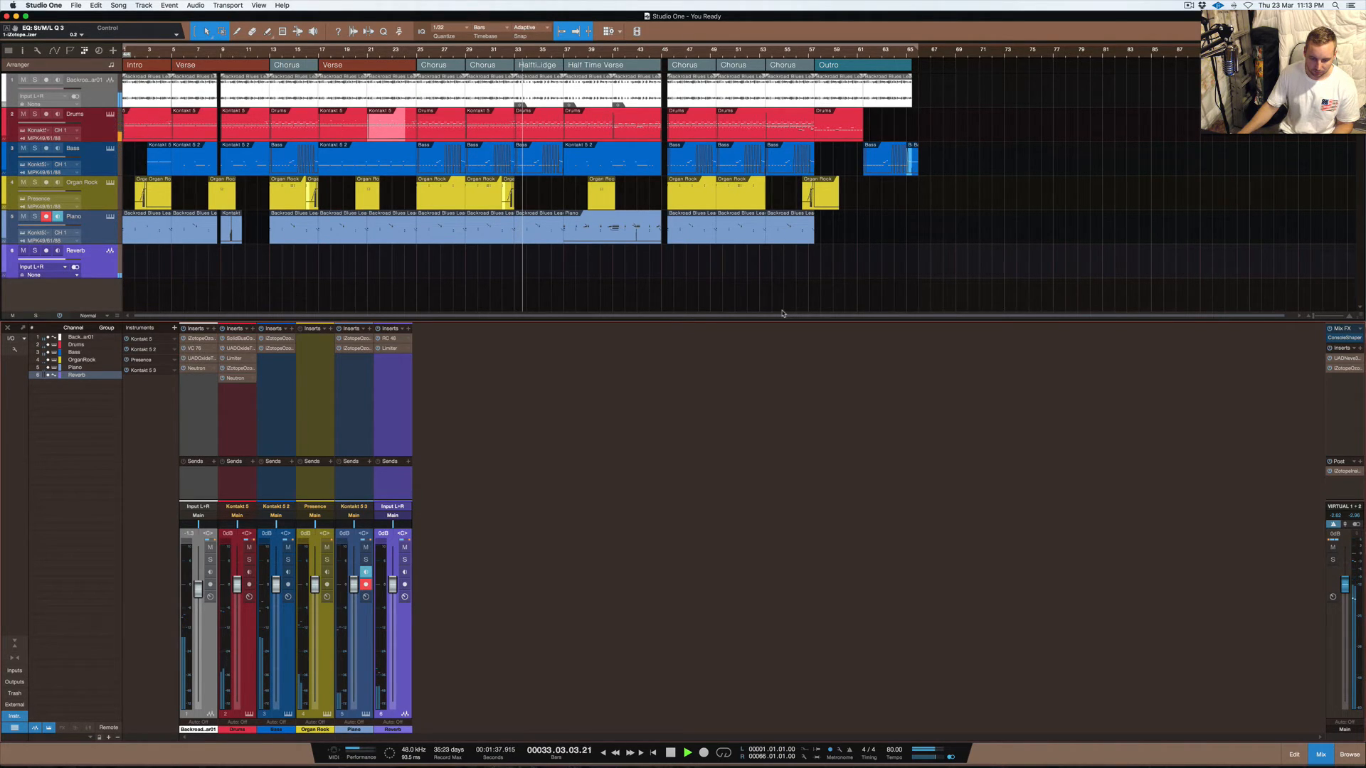
key(space)
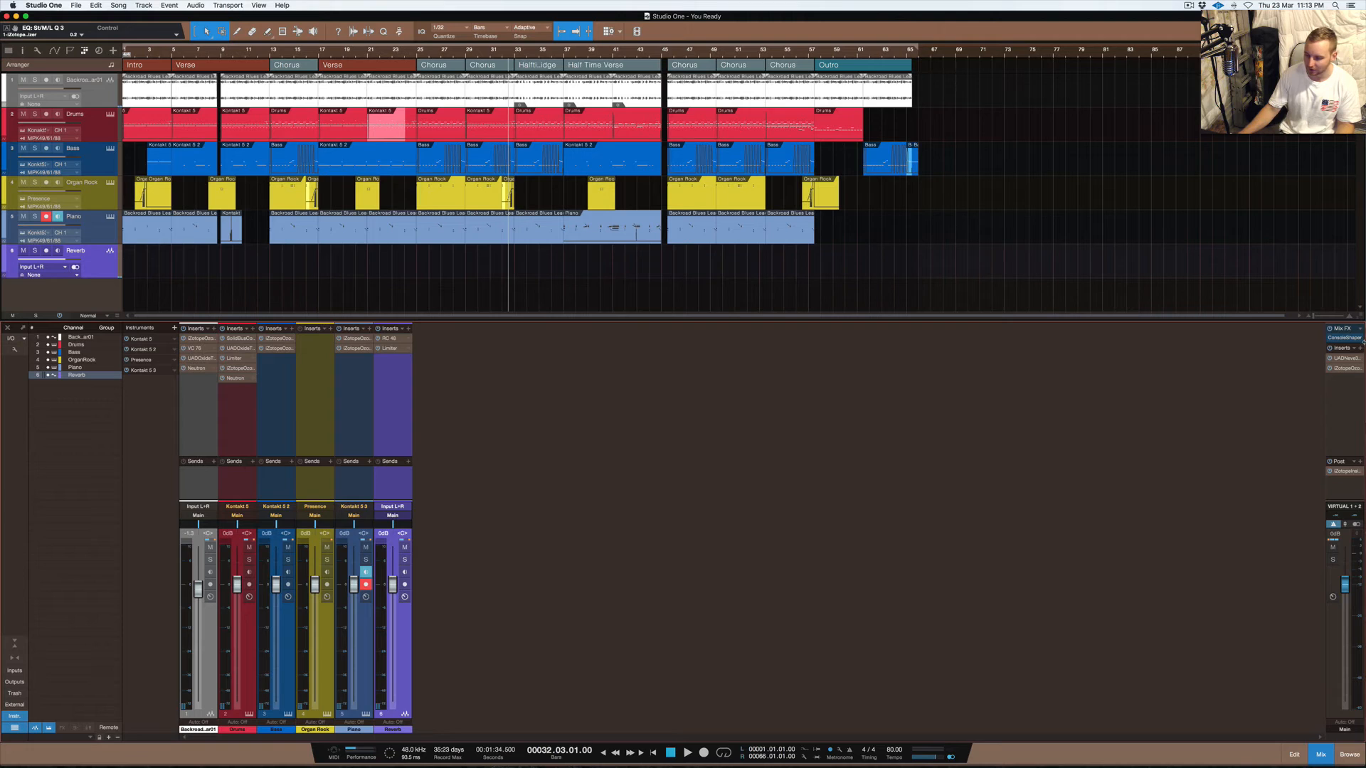
Examine the main output's UAD Neve 33609 insert, and the Imager and Maximizer modules of its Ozone 7 insert
click(1346, 358)
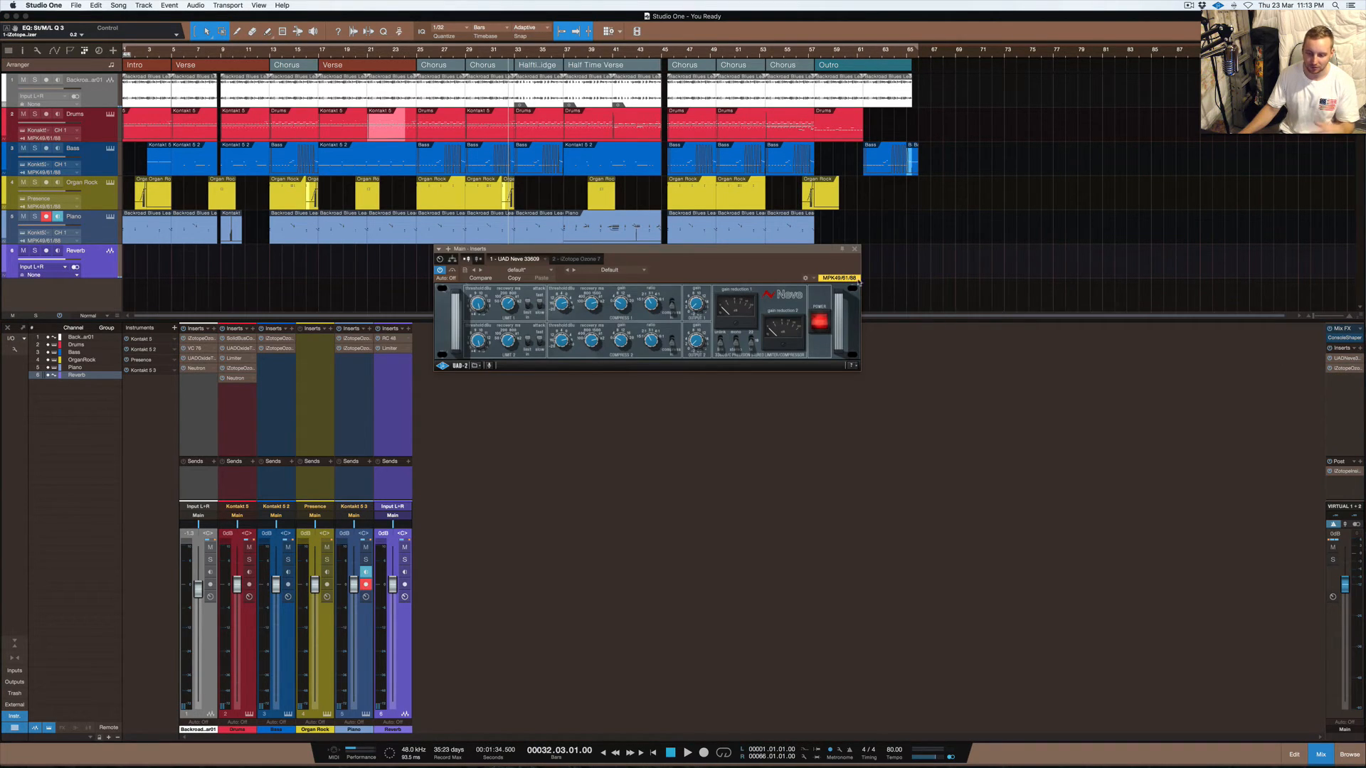
click(854, 248)
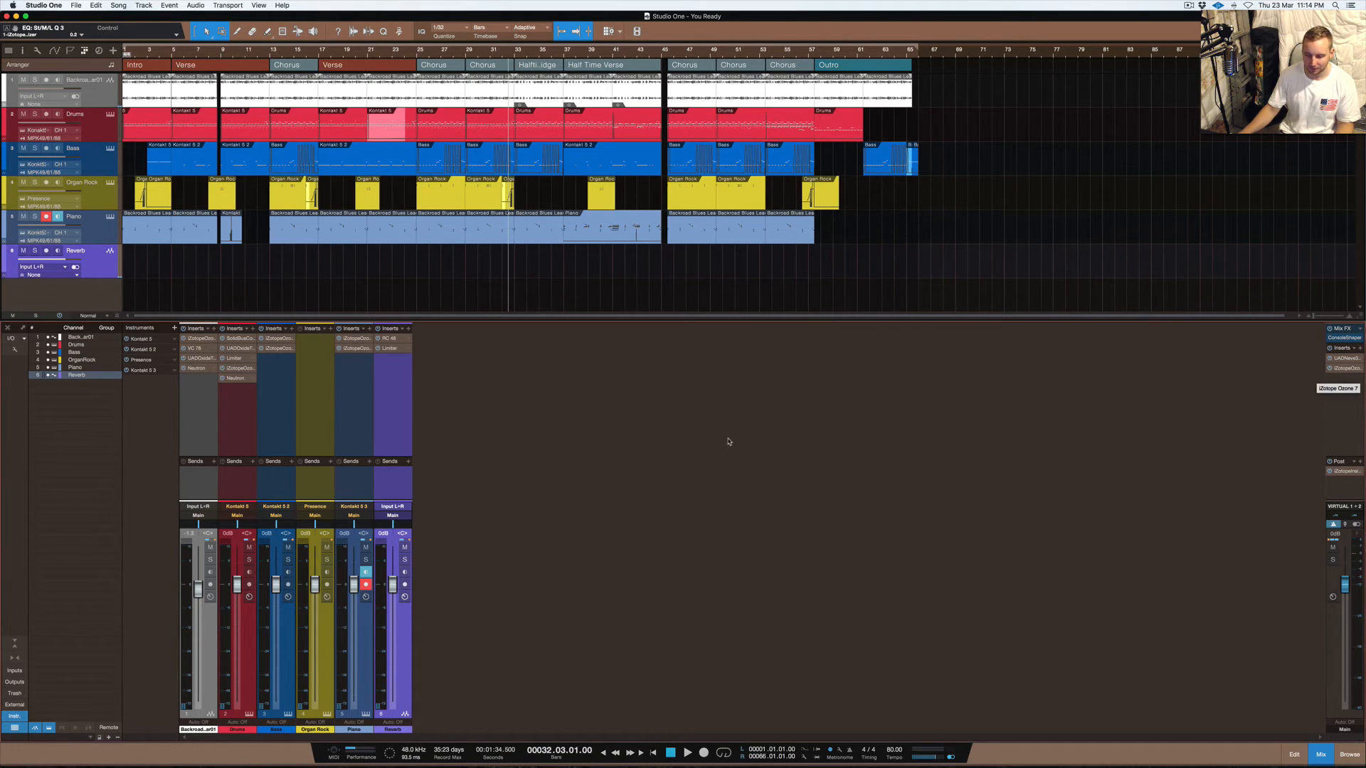
click(1347, 368)
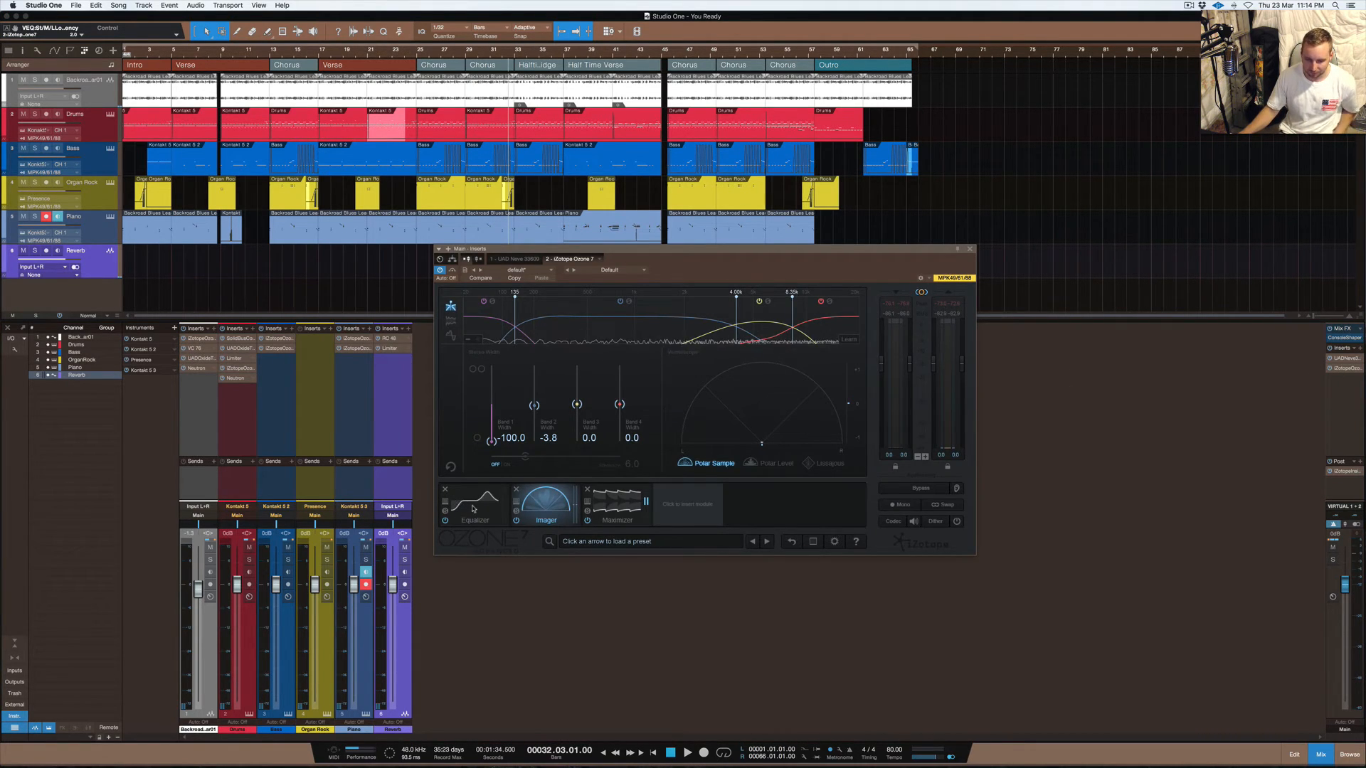
click(542, 501)
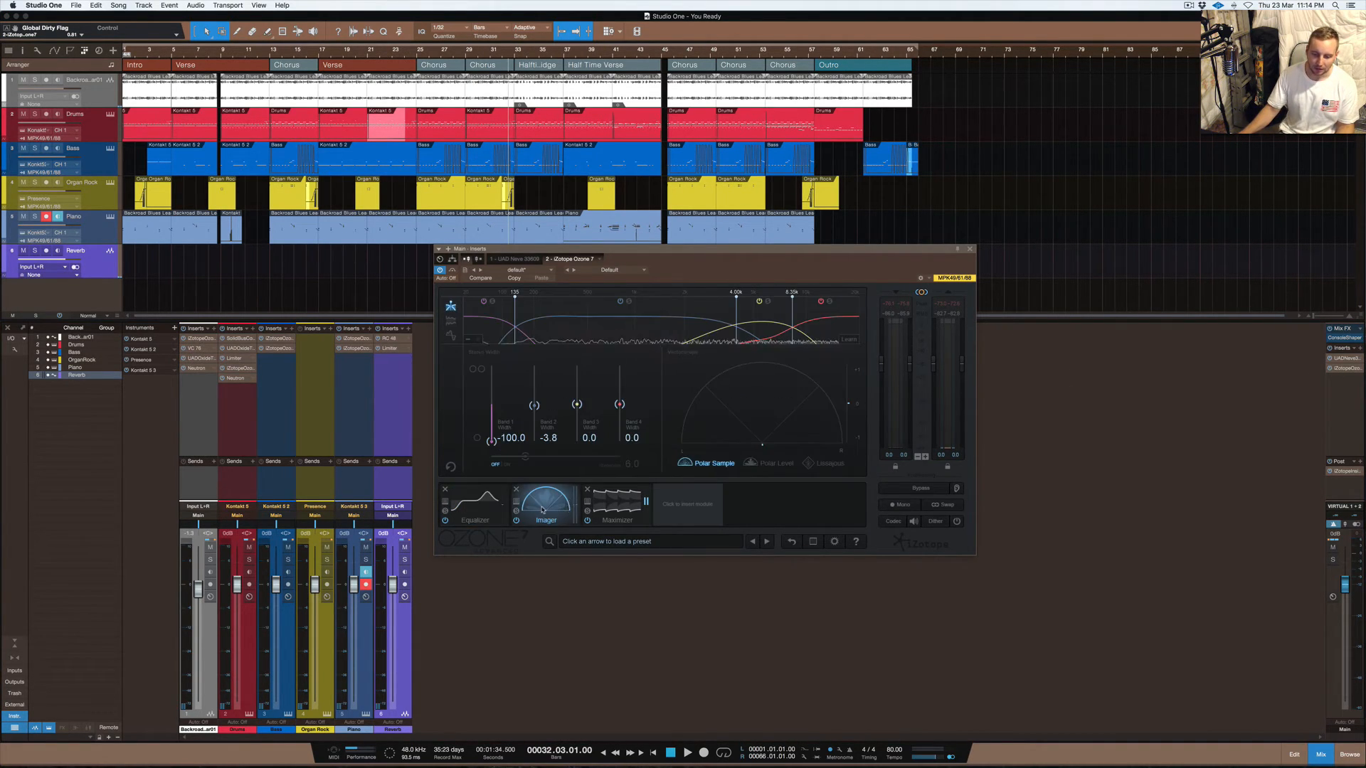
click(608, 501)
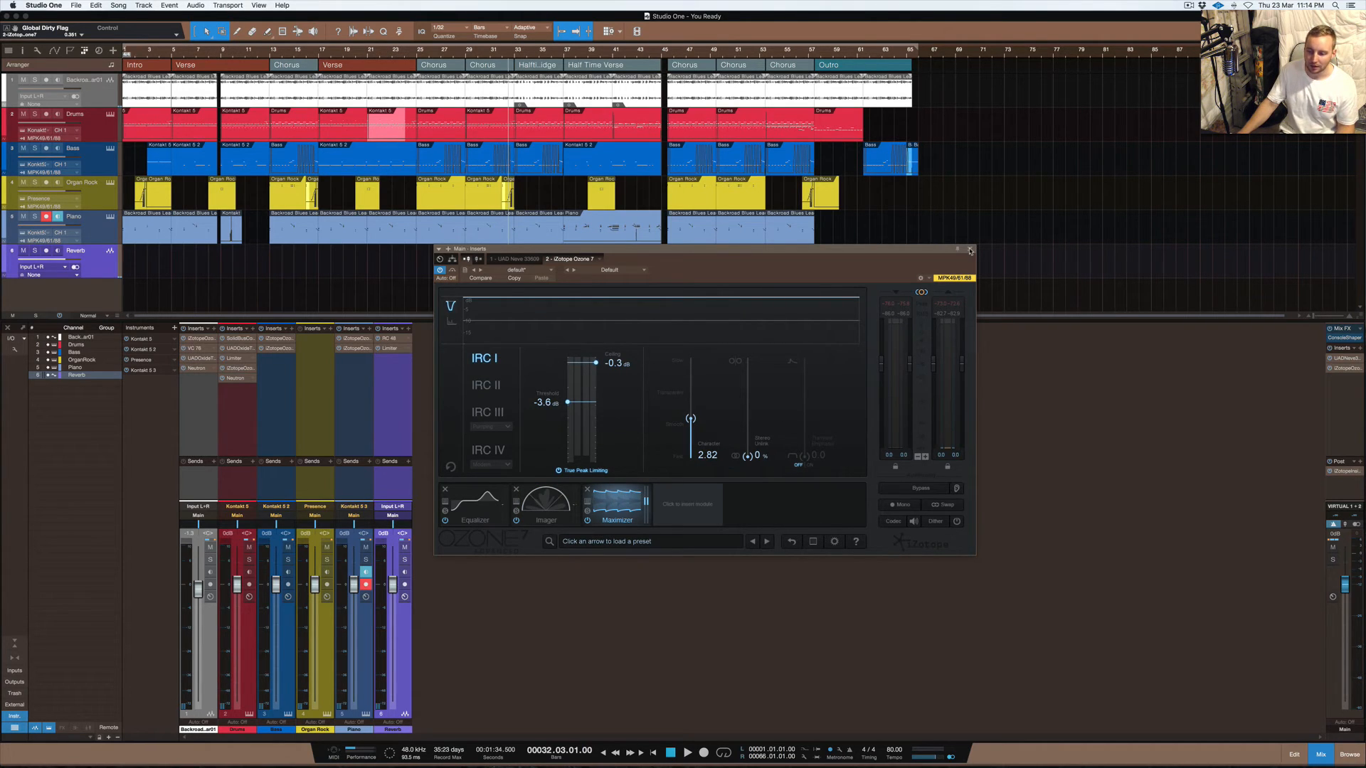
Inspect the Drums channel's Solid Bus Comp and the lead guitar channel's VC 76 compressor, closing each one
click(236, 340)
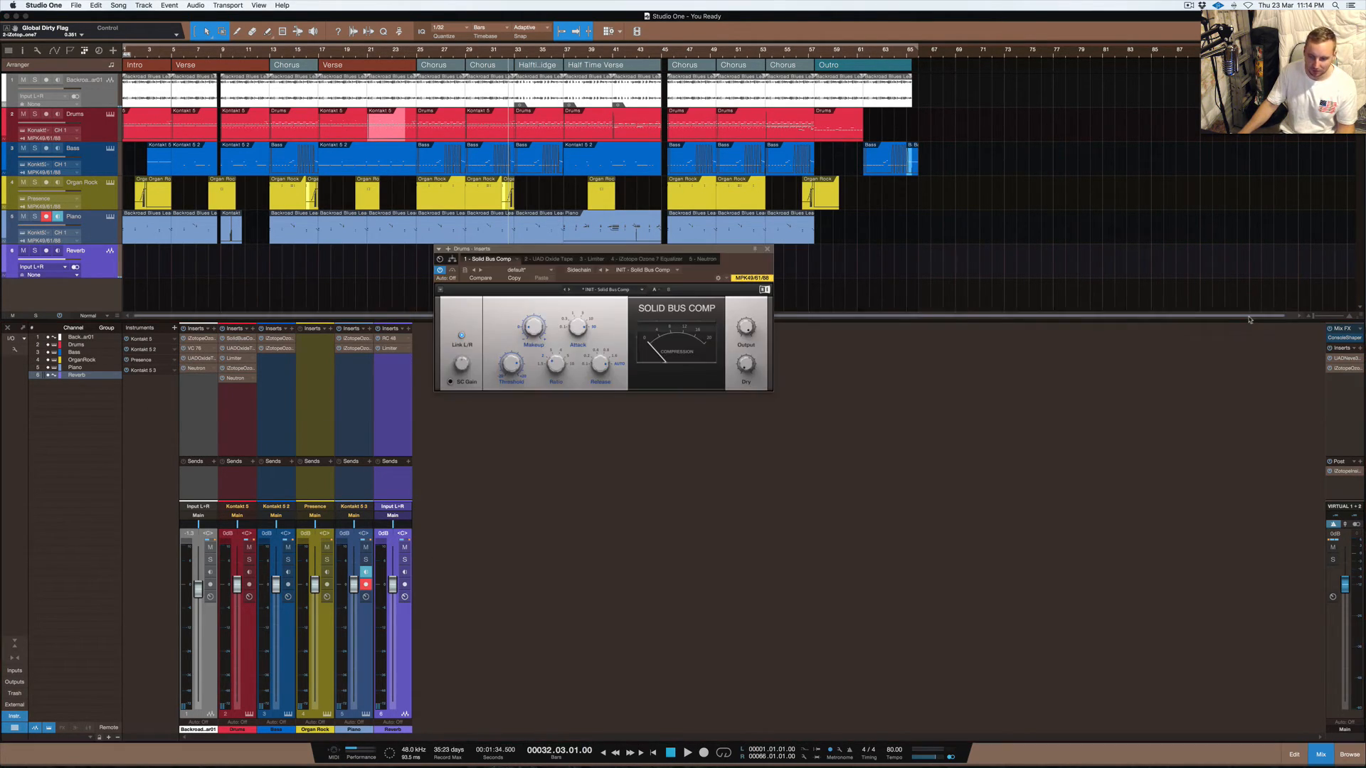
click(766, 249)
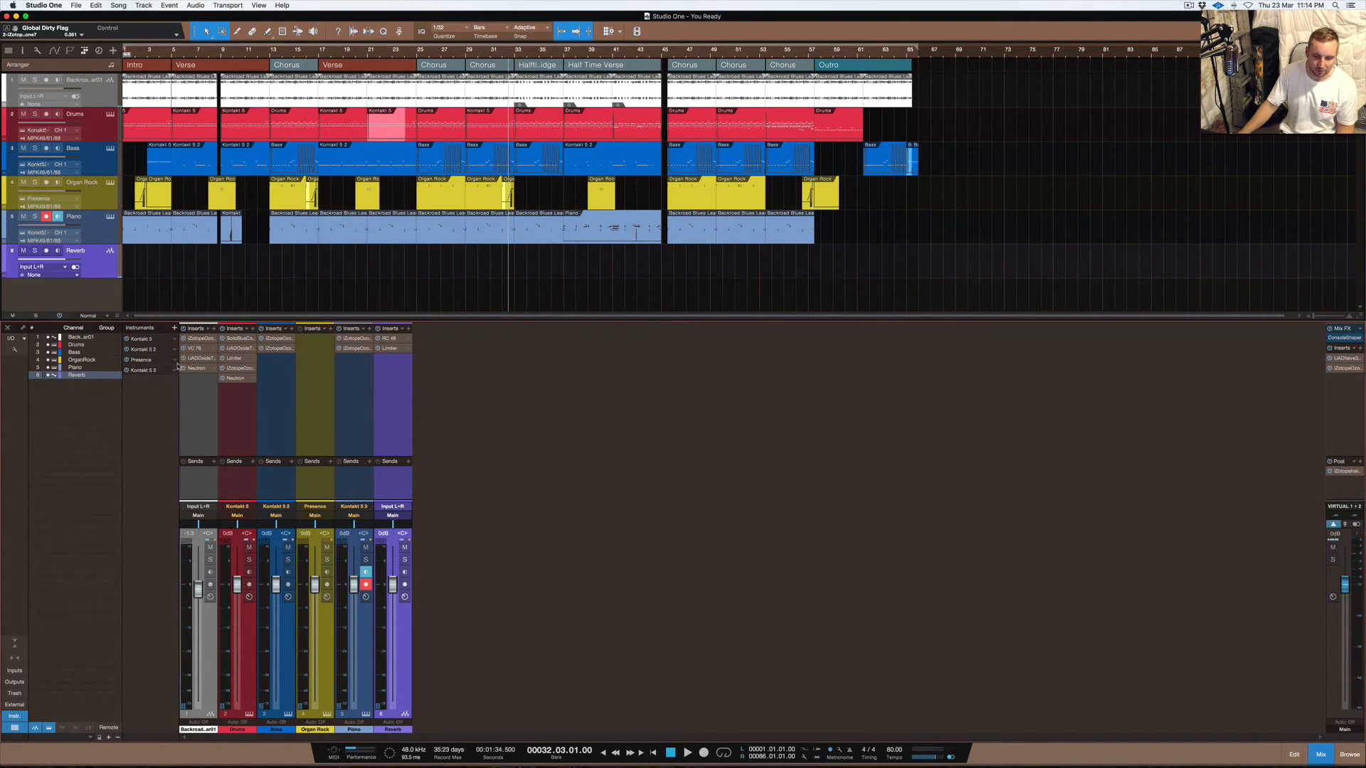
click(193, 348)
drag(631, 246, 687, 276)
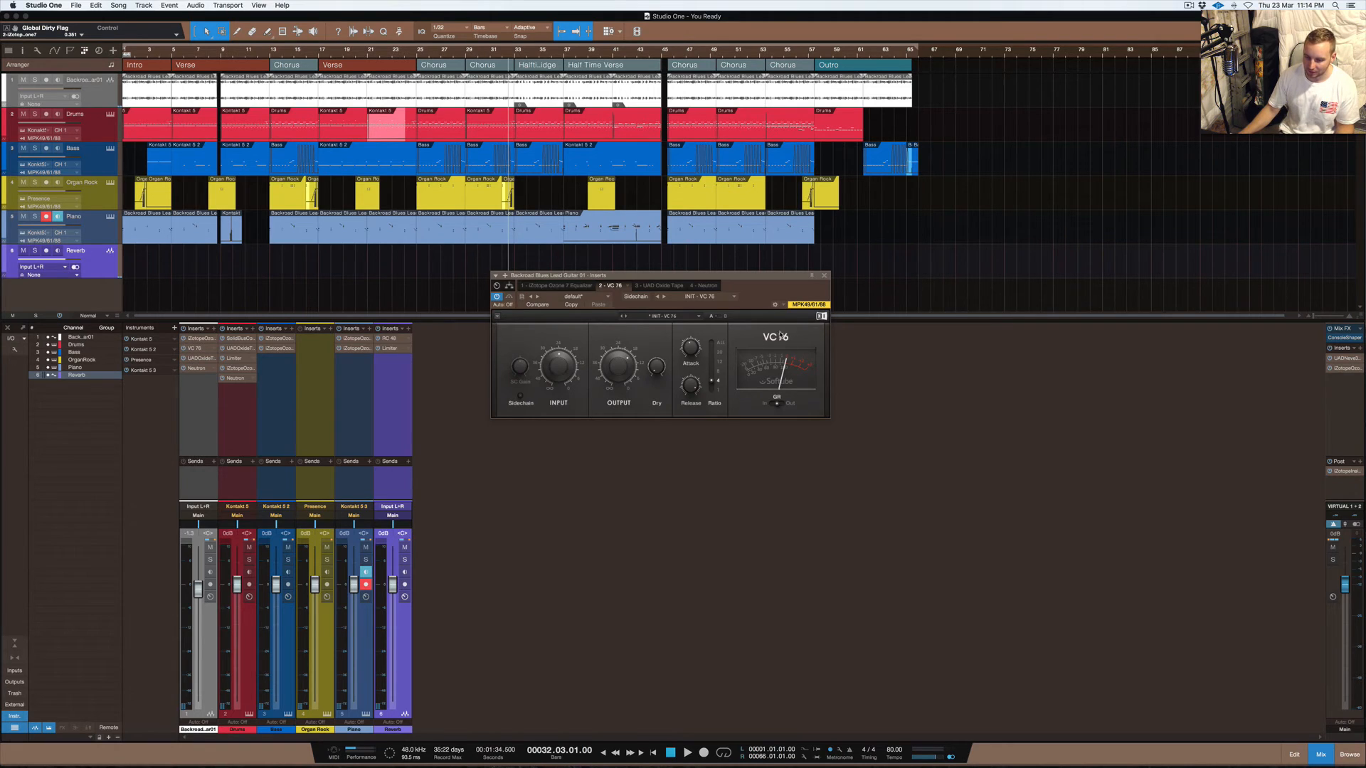
mouse_move(652, 368)
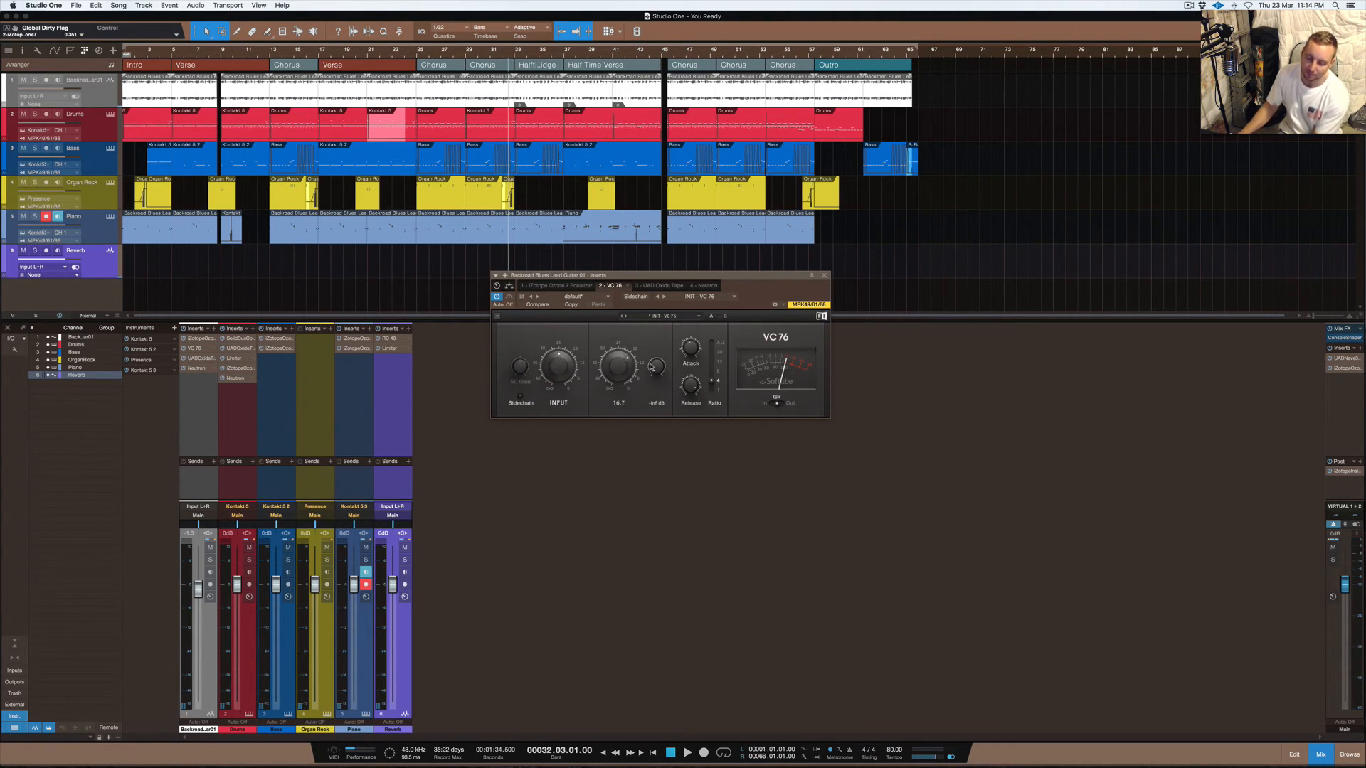
click(824, 276)
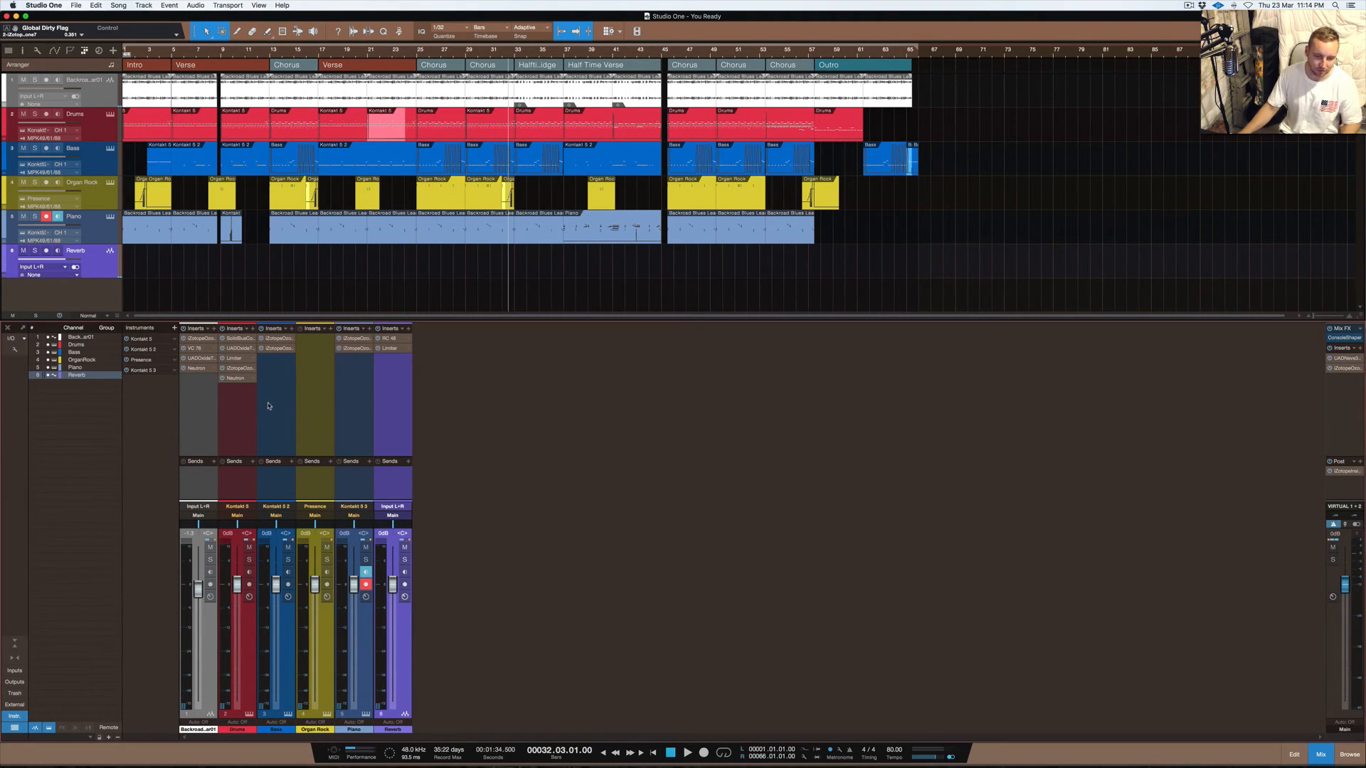
Examine the lead guitar channel's UAD Oxide Tape insert, close it, and select the Organ Rock channel
double_click(198, 359)
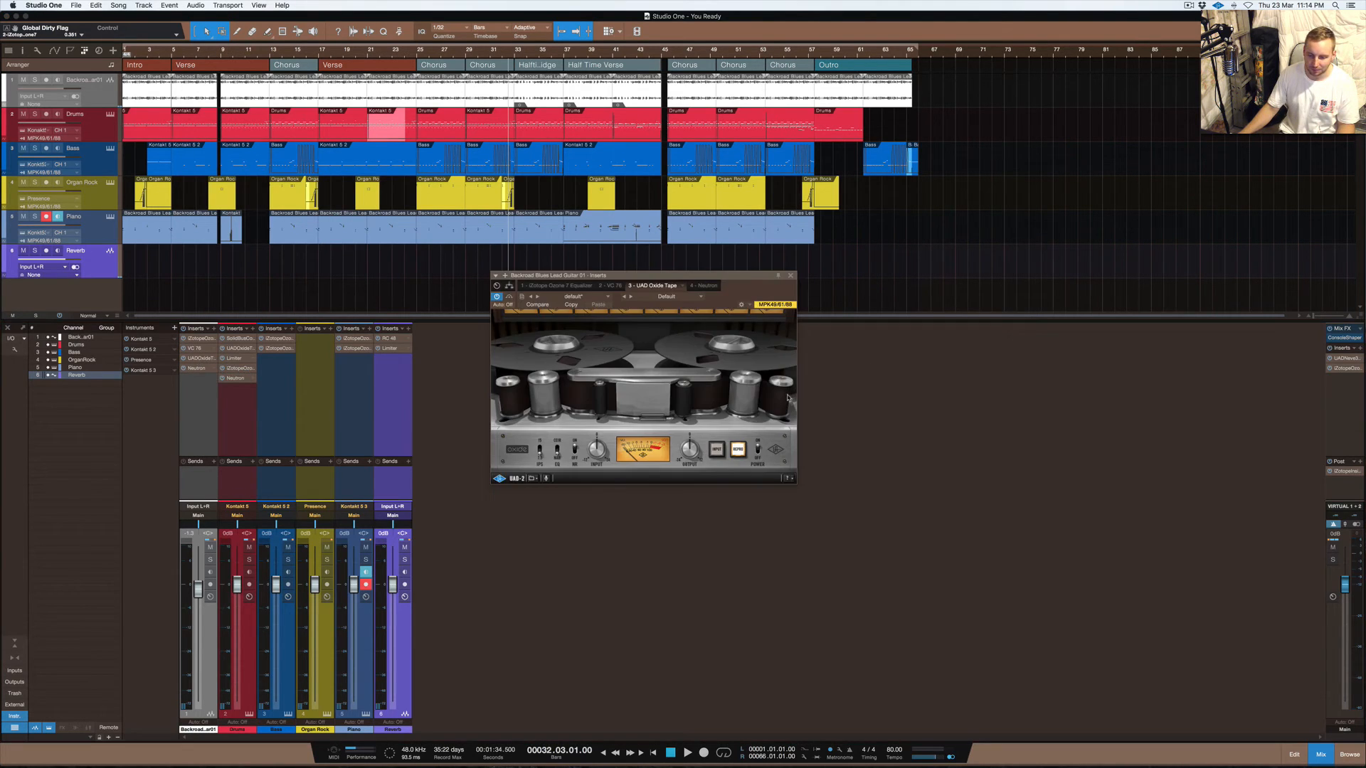
click(787, 279)
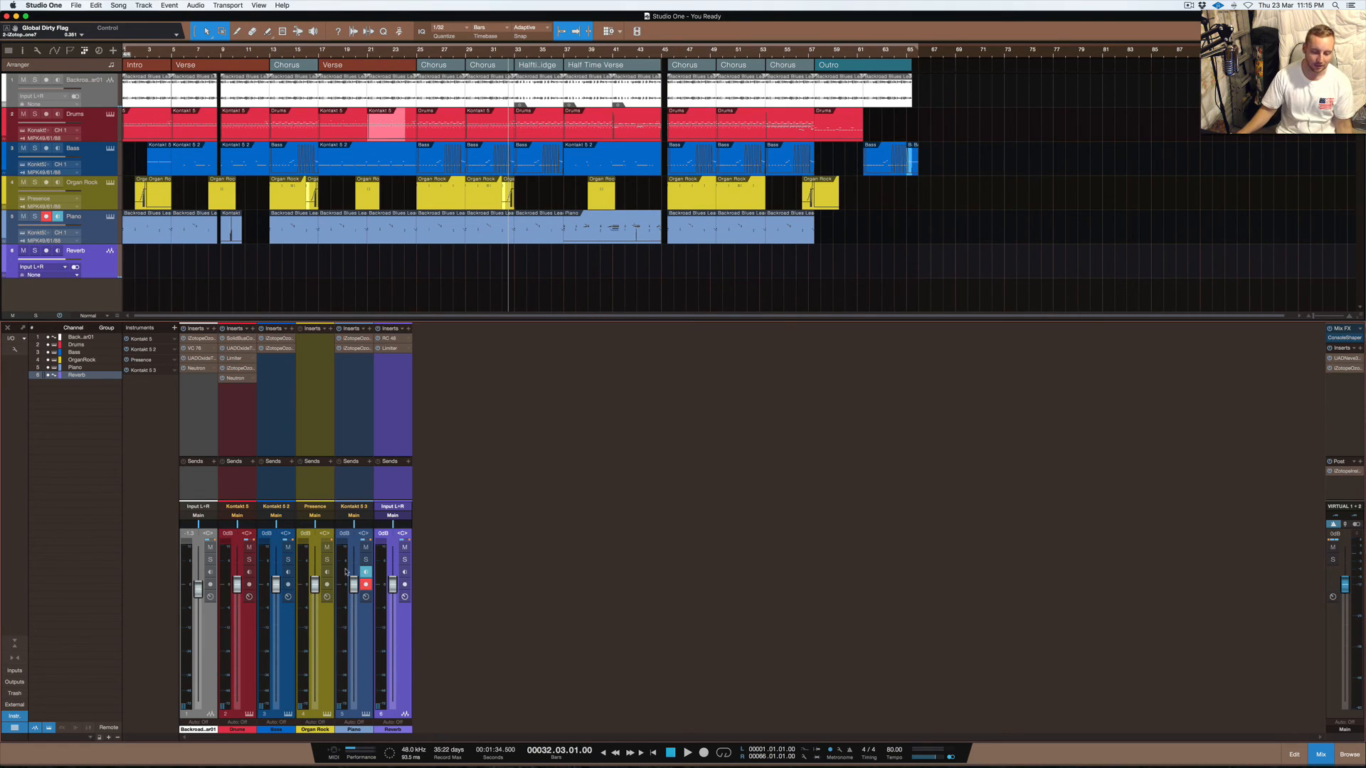
click(318, 652)
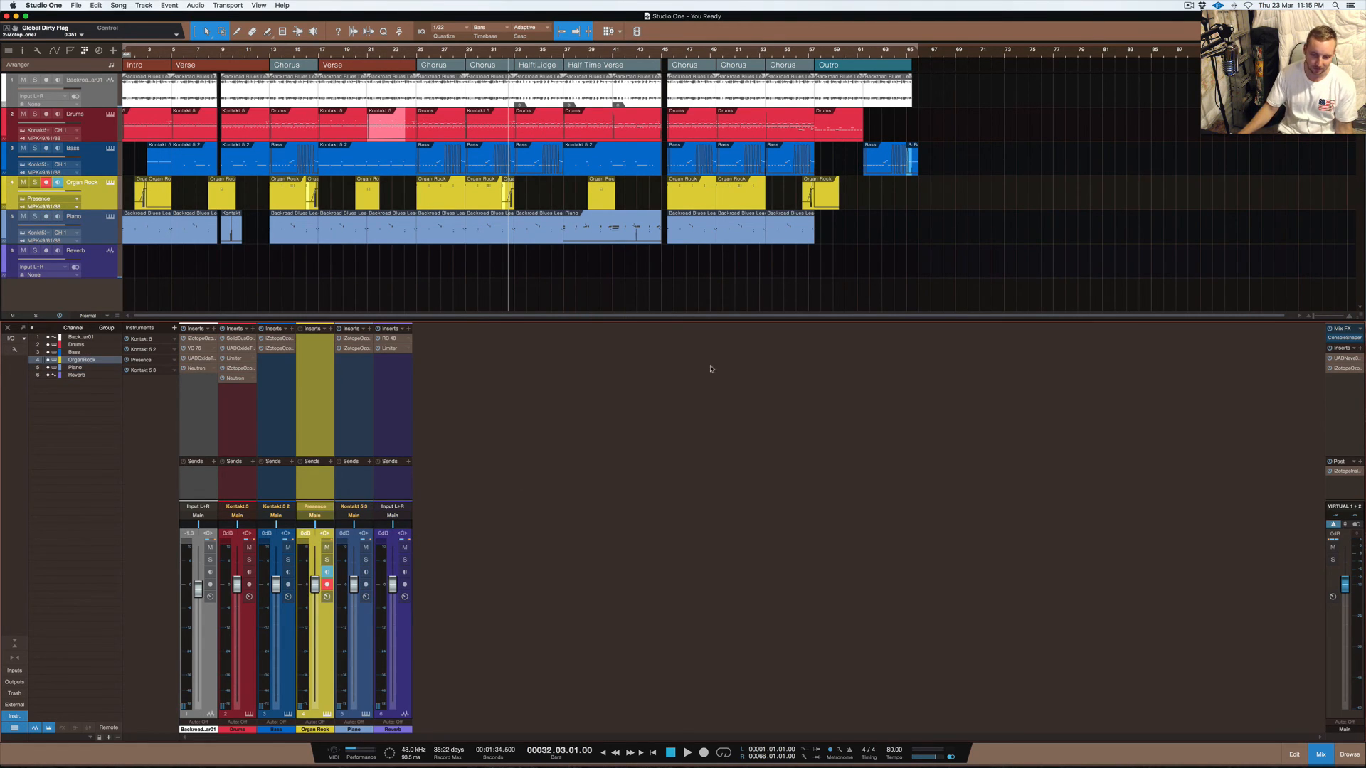